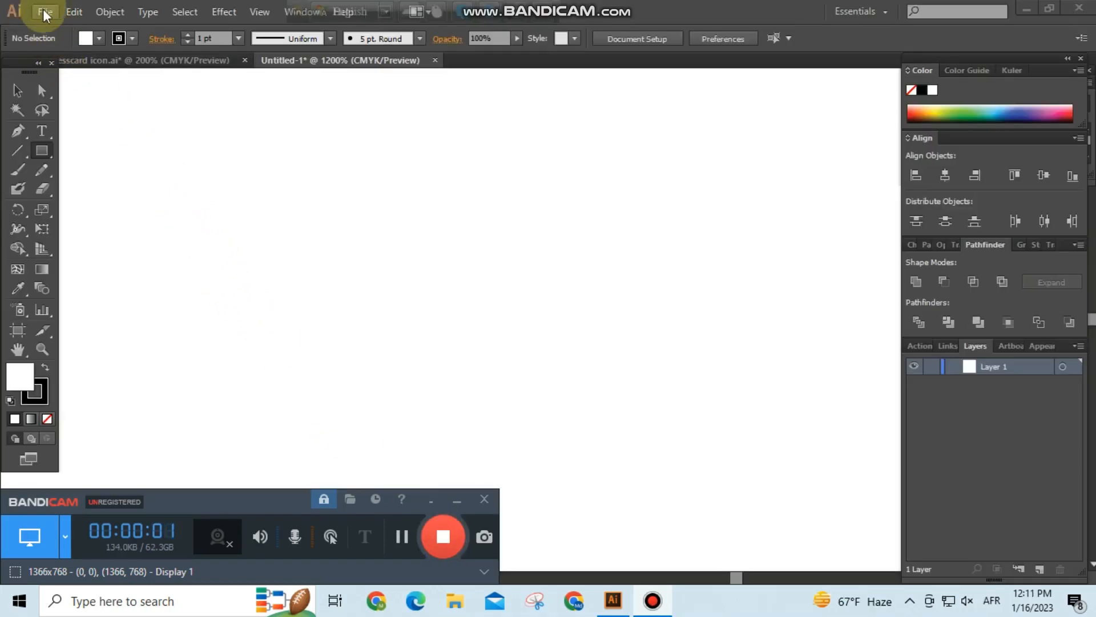
Start a new document and name it Business Card.
left_click(45, 12)
left_click(62, 28)
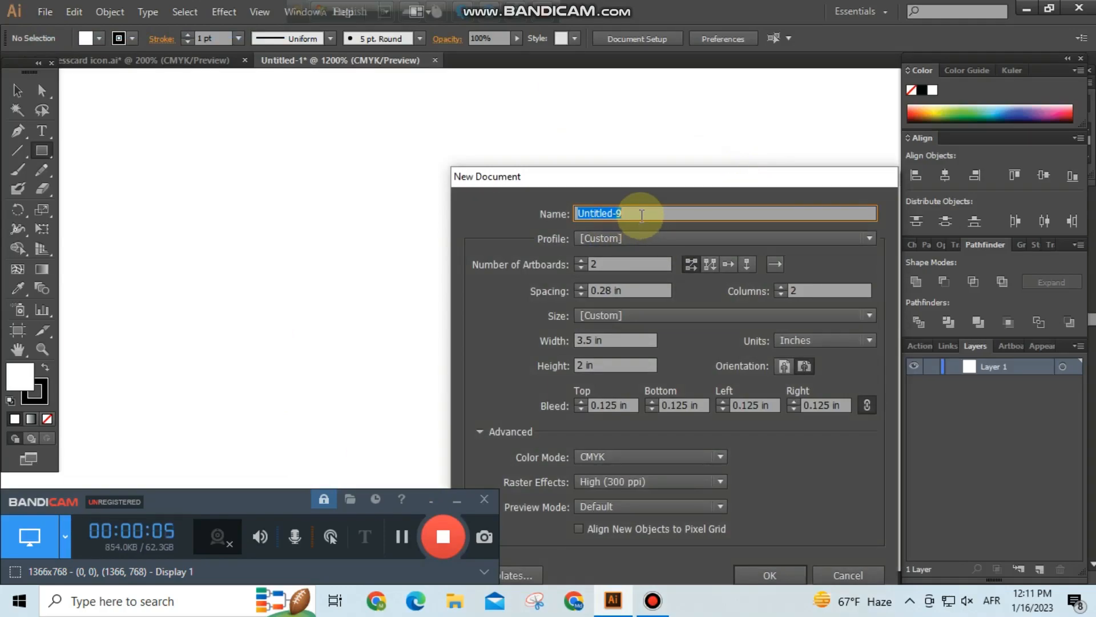
type("bUSINE")
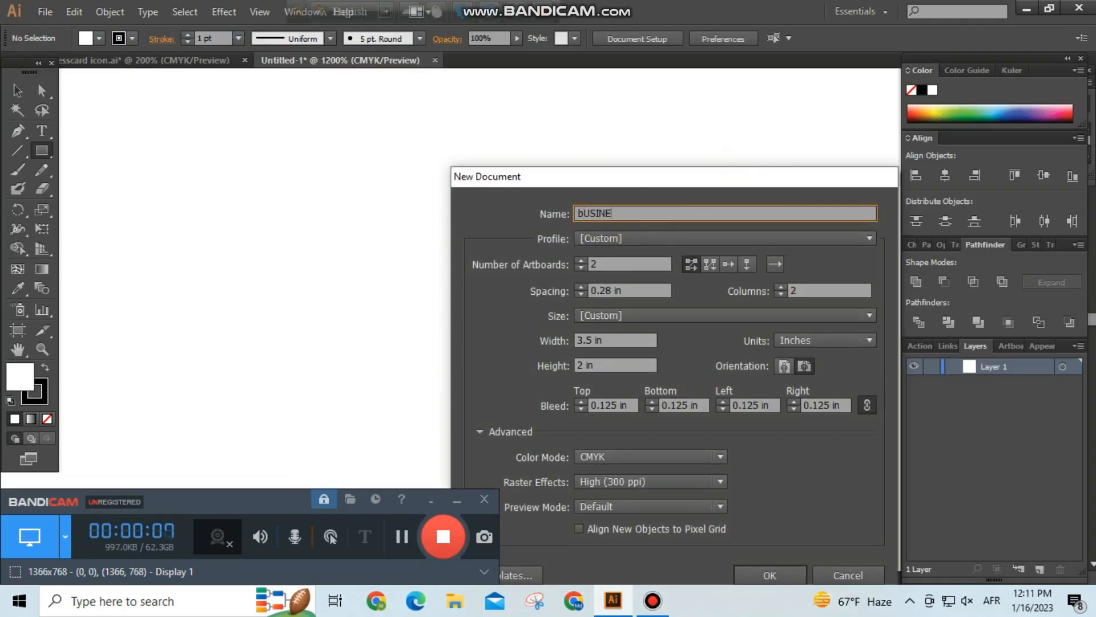
key("BackSpace")
key("BackSpace")
key("BackSpace")
key("BackSpace")
key("BackSpace")
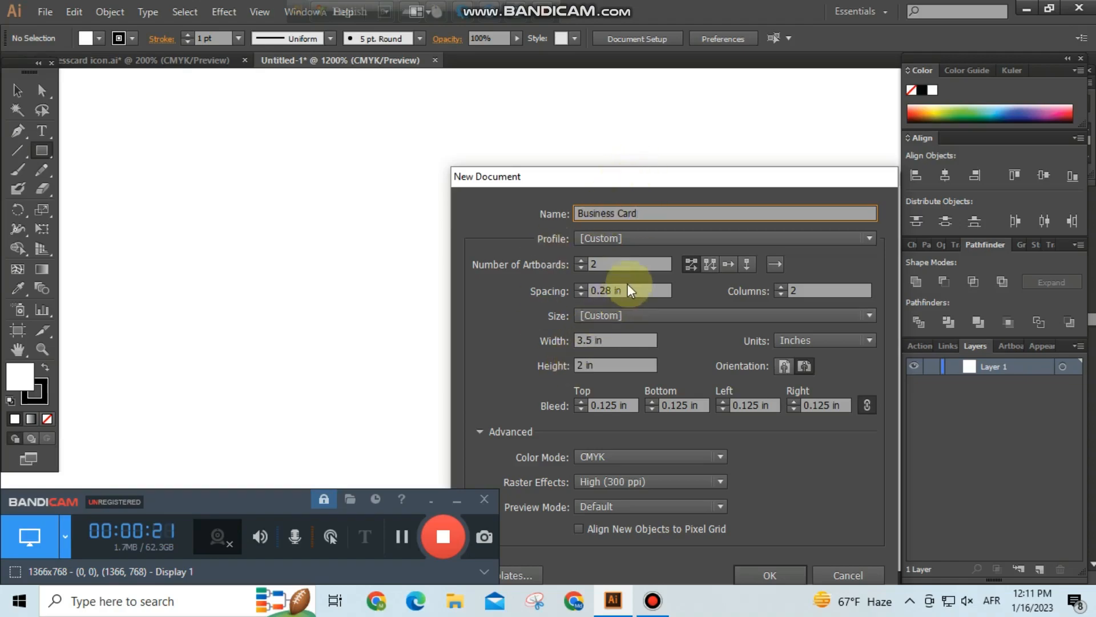
Create the document with 2 artboards spaced 0.28 in, sized 3.5 x 2 in, with 0.125 in bleed and CMYK color mode.
left_click(611, 268)
left_click(622, 292)
left_click(624, 344)
key("Tab")
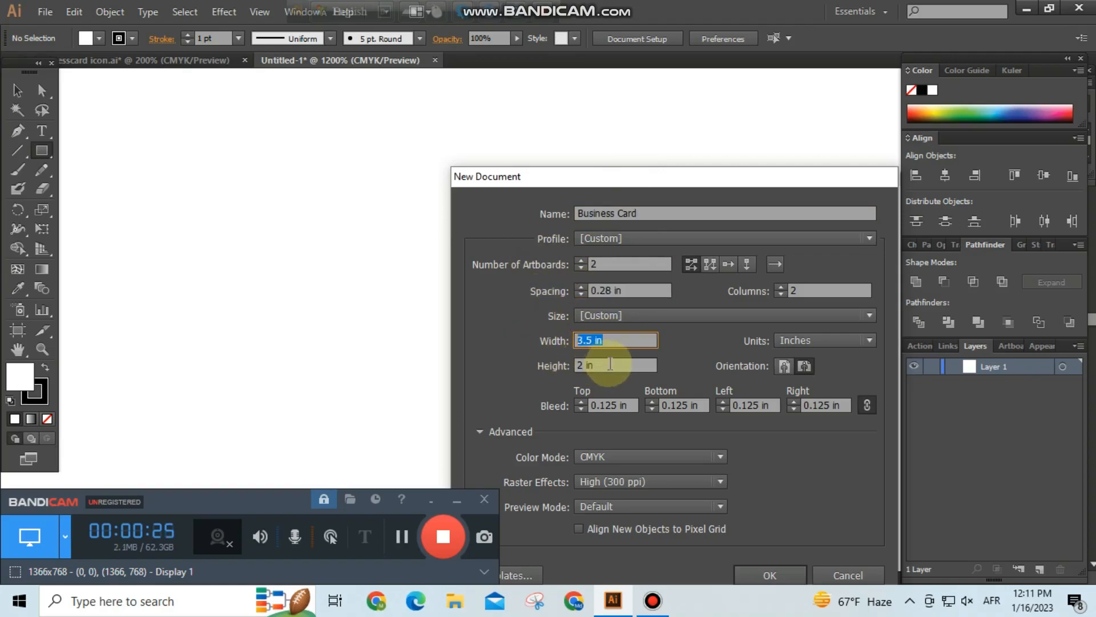
left_click(636, 406)
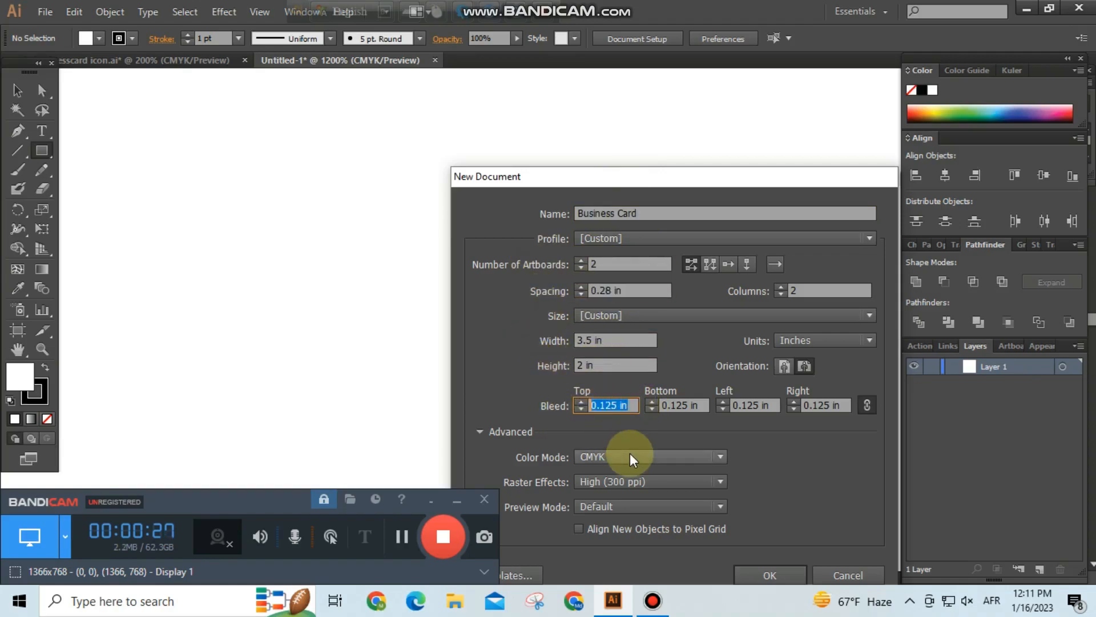
left_click(766, 571)
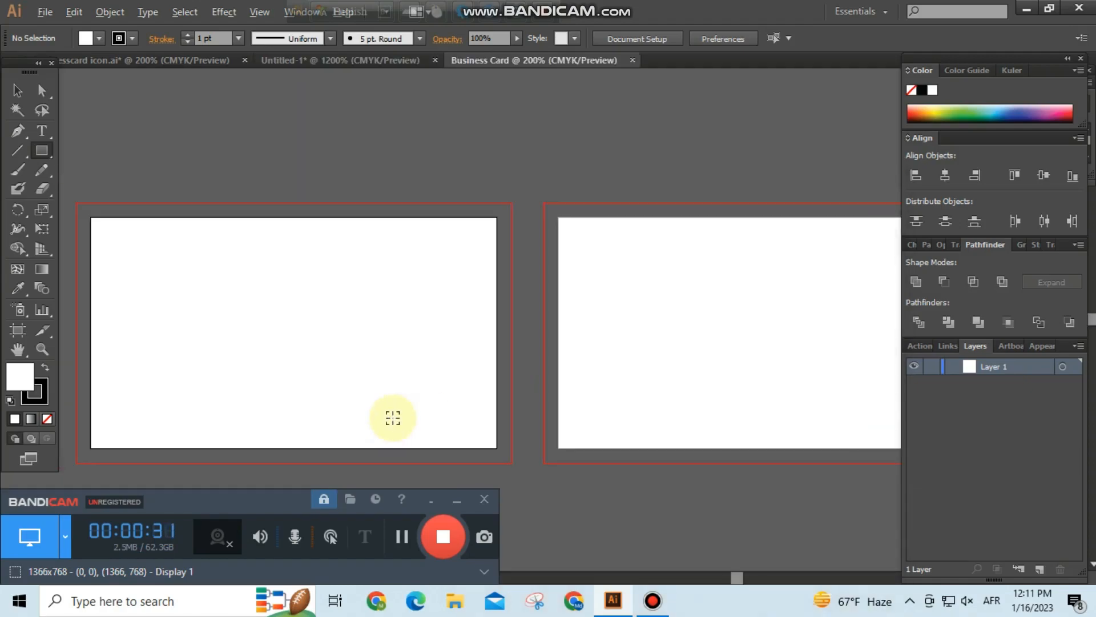
Draw a rectangle covering the first artboard out to its bleed edges.
scroll(257, 396, "down", 2)
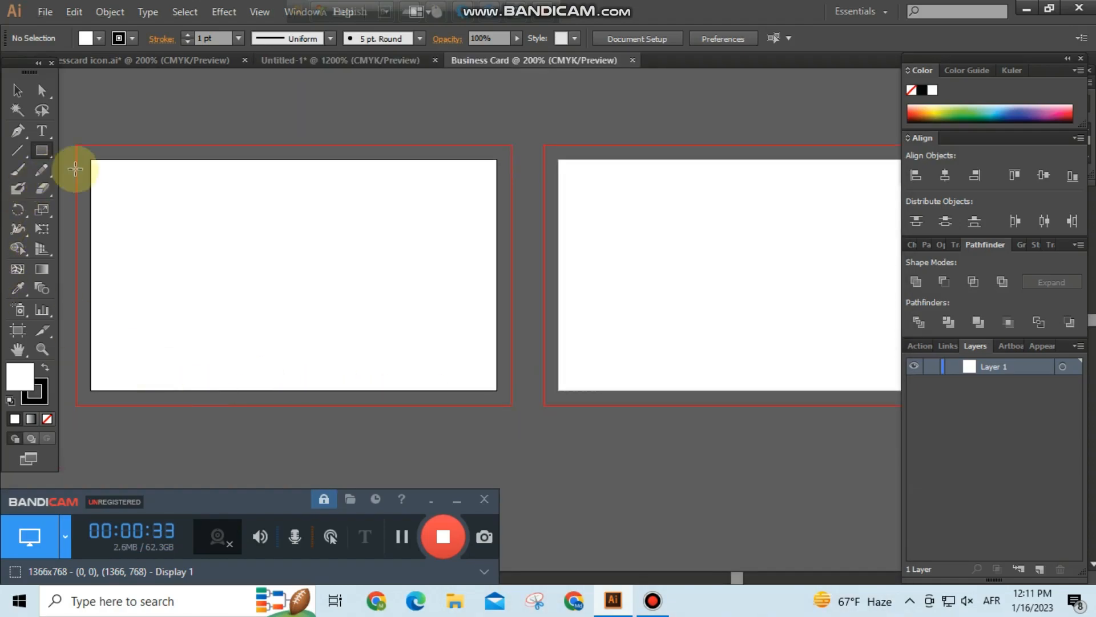
left_click(49, 154)
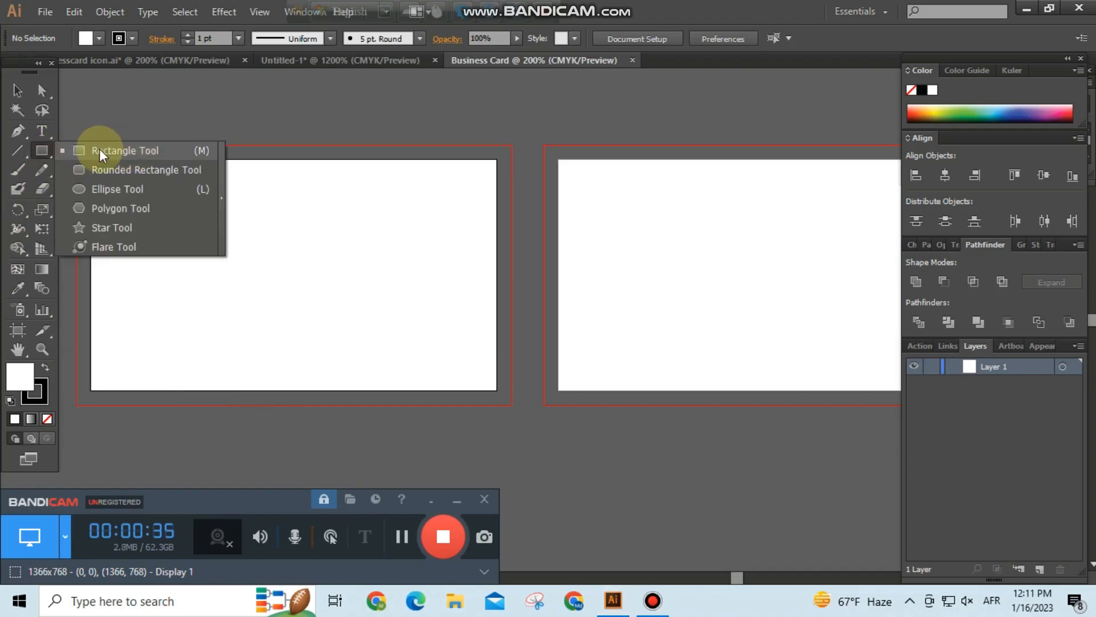
left_click(142, 148)
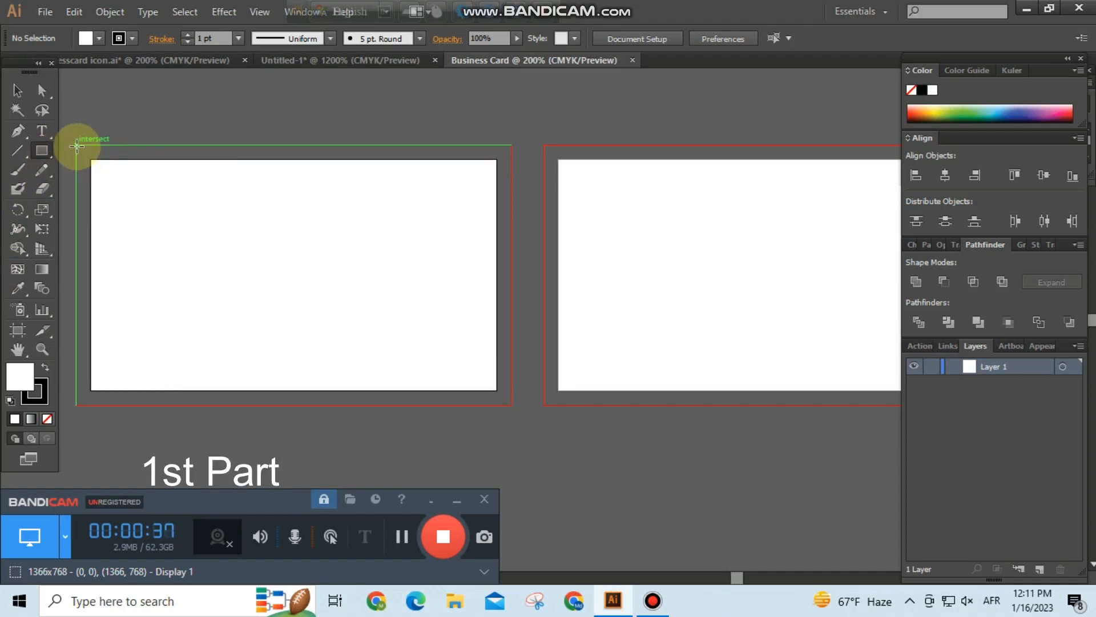
left_click_drag(75, 143, 510, 404)
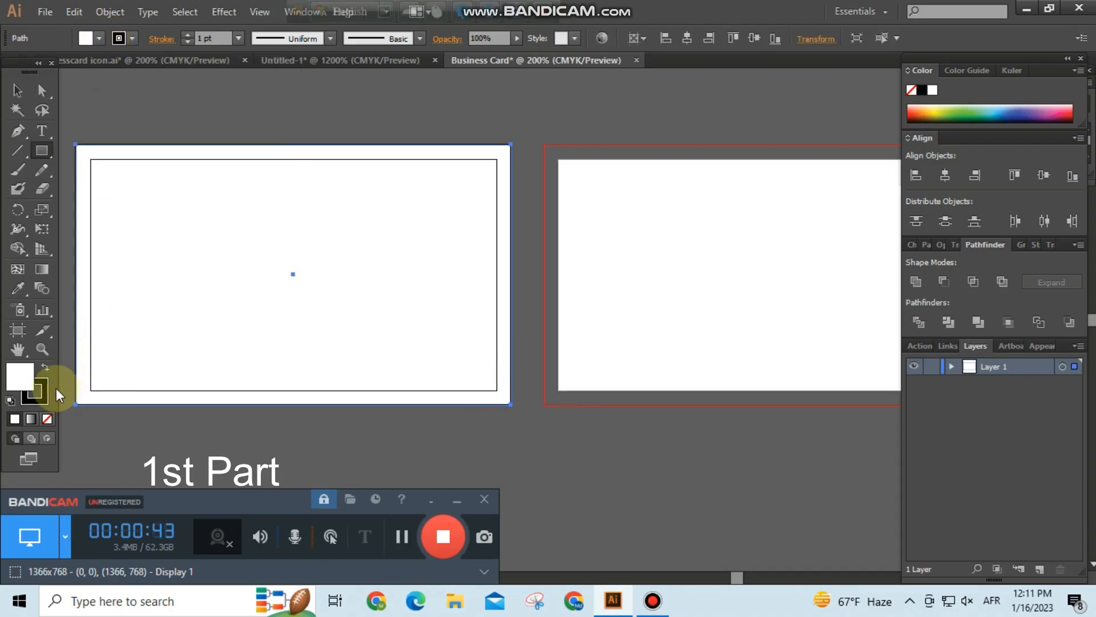
Remove the bleed-size rectangle's stroke and fill it with black.
left_click(46, 419)
left_click(20, 374)
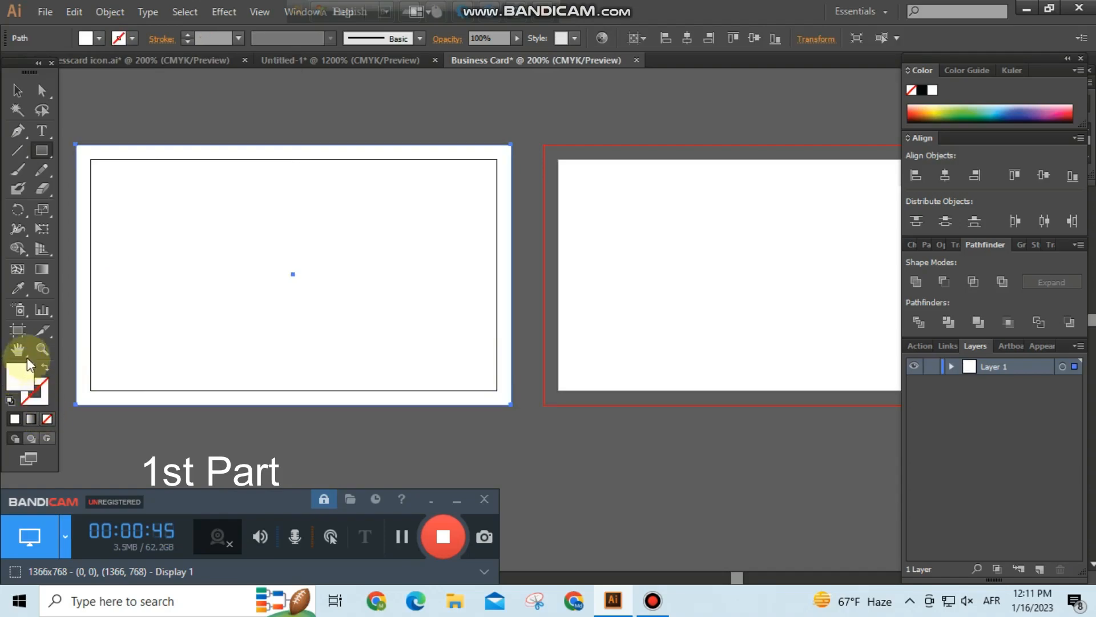
left_click(95, 42)
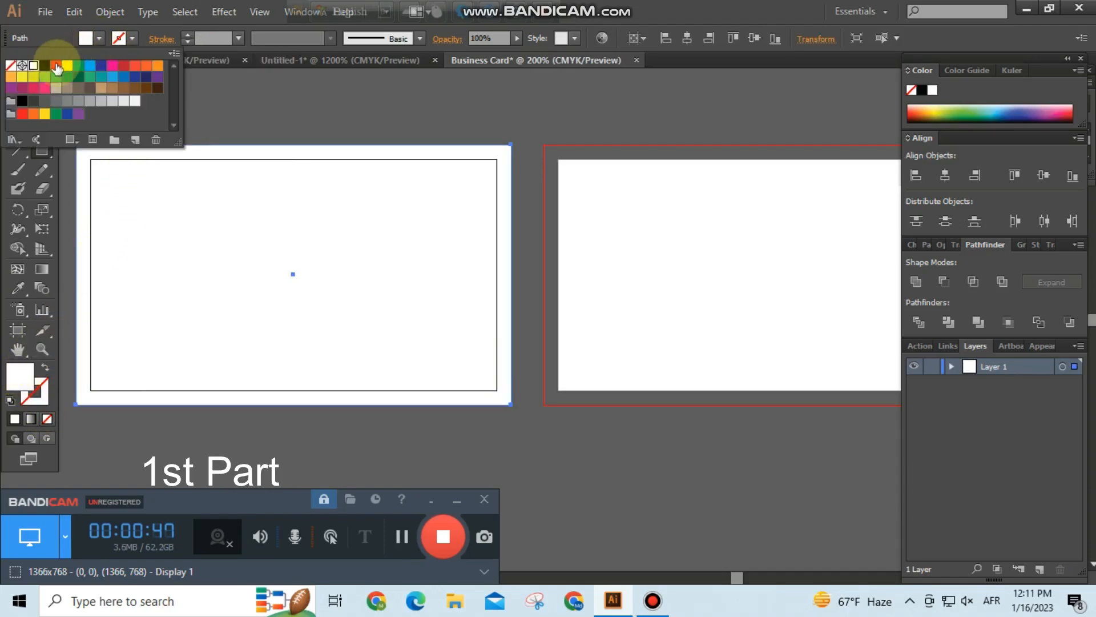
left_click(44, 70)
left_click(242, 97)
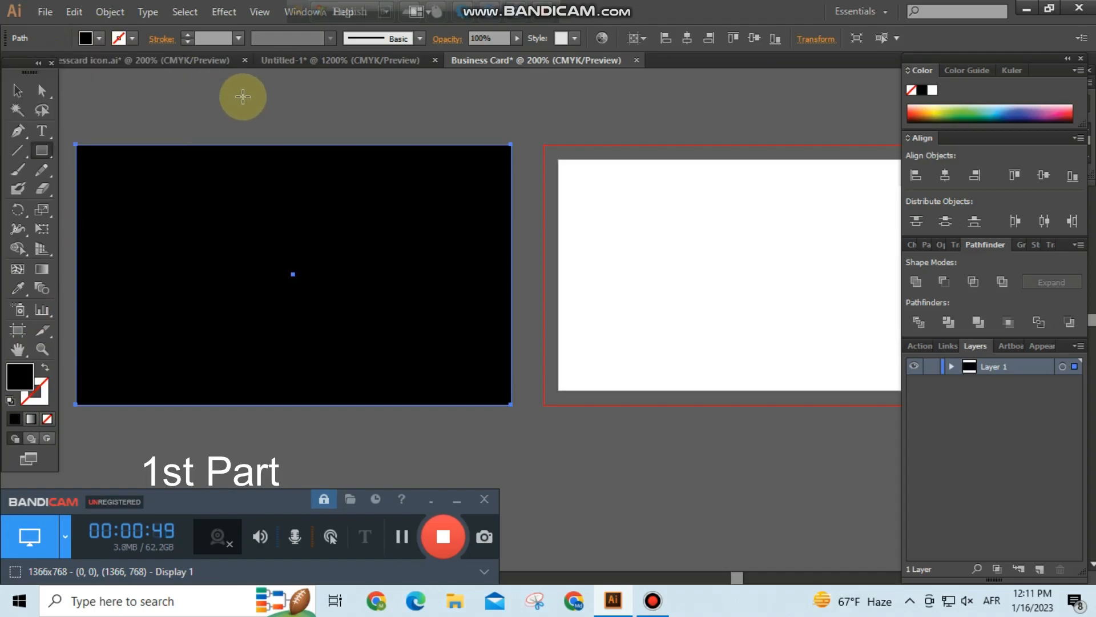
Offset the black rectangle's path by -0.125 in with Miter joins and a miter limit of 4.
left_click(110, 12)
mouse_move(200, 341)
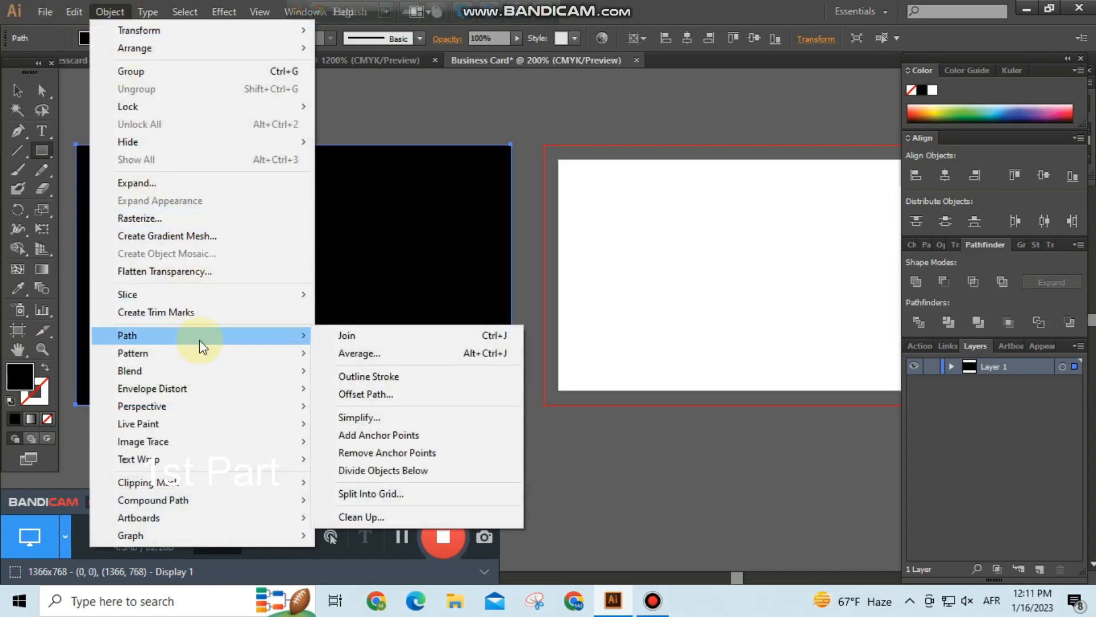
left_click(365, 394)
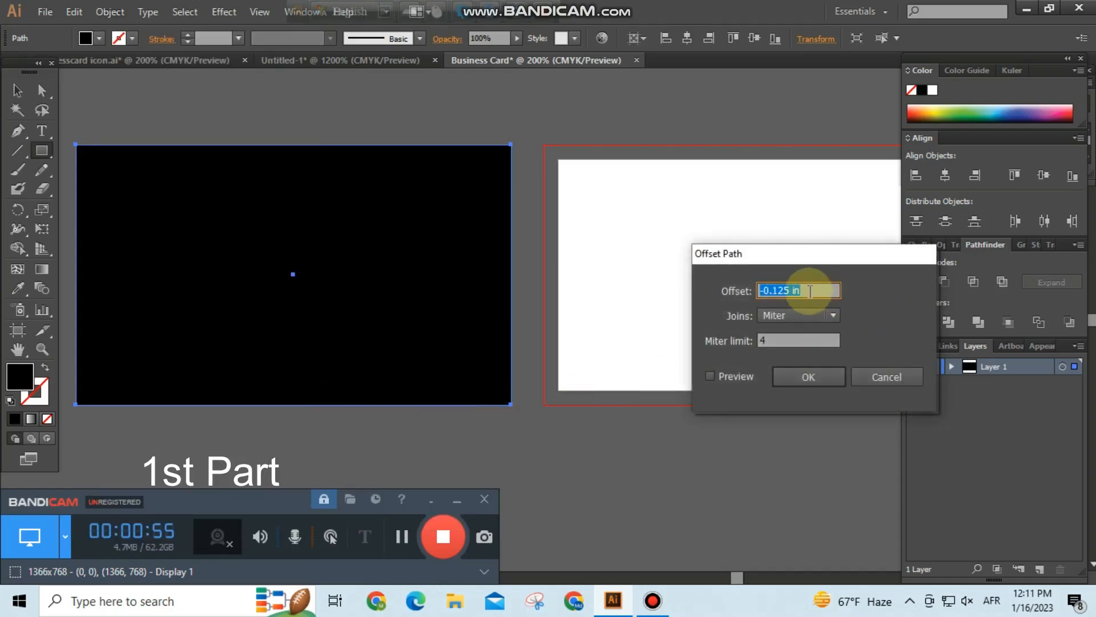
left_click(710, 376)
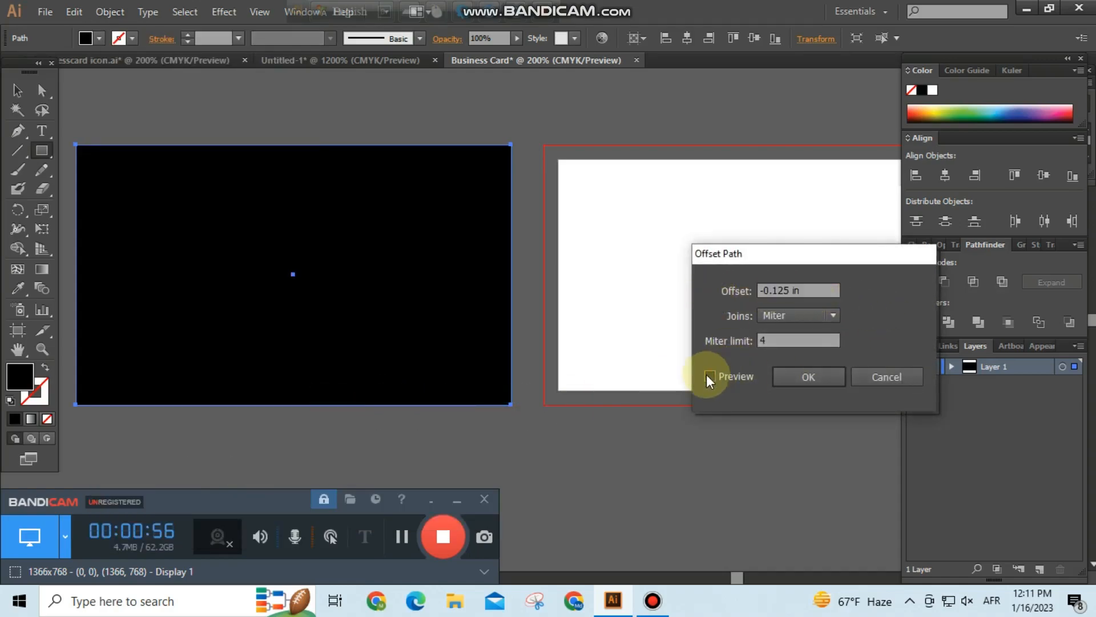
left_click(808, 377)
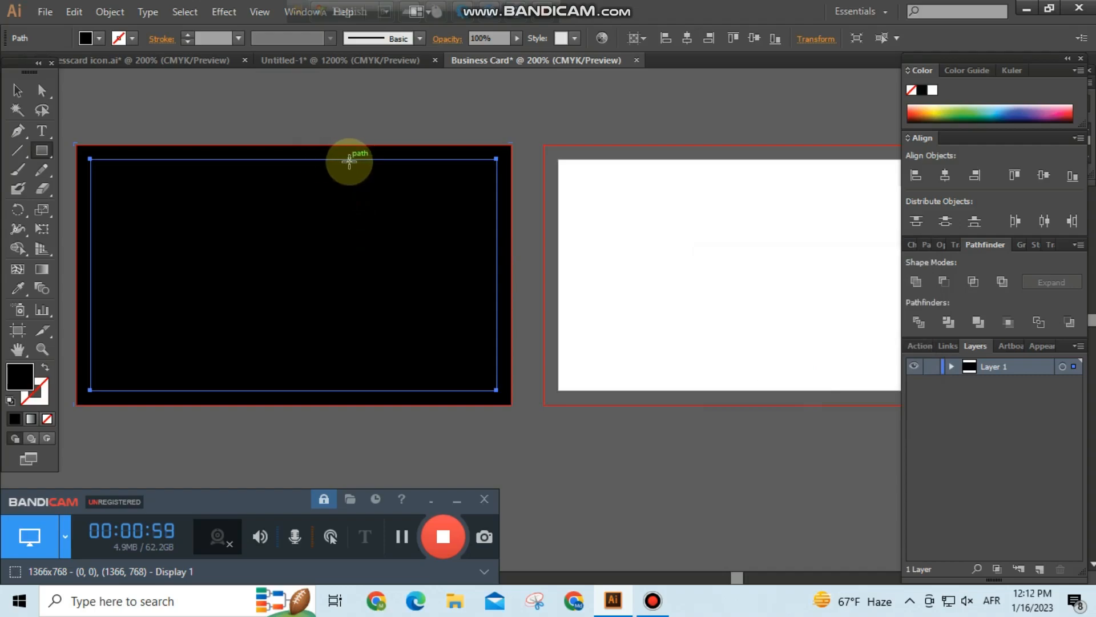
Fill the inner offset rectangle with white.
left_click(100, 39)
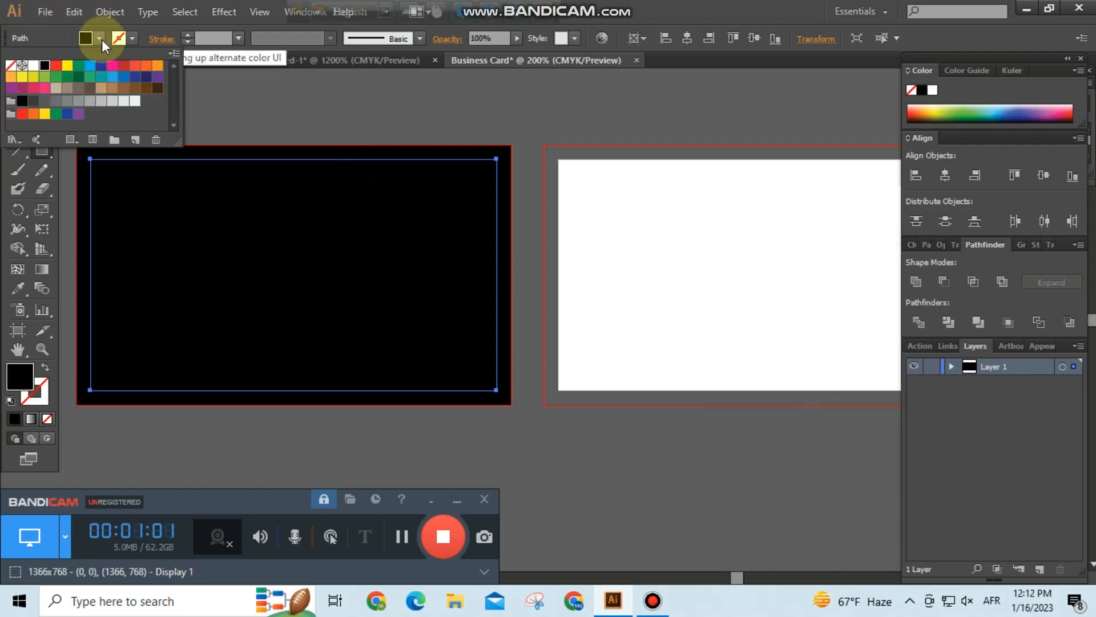
left_click(34, 69)
left_click(344, 112)
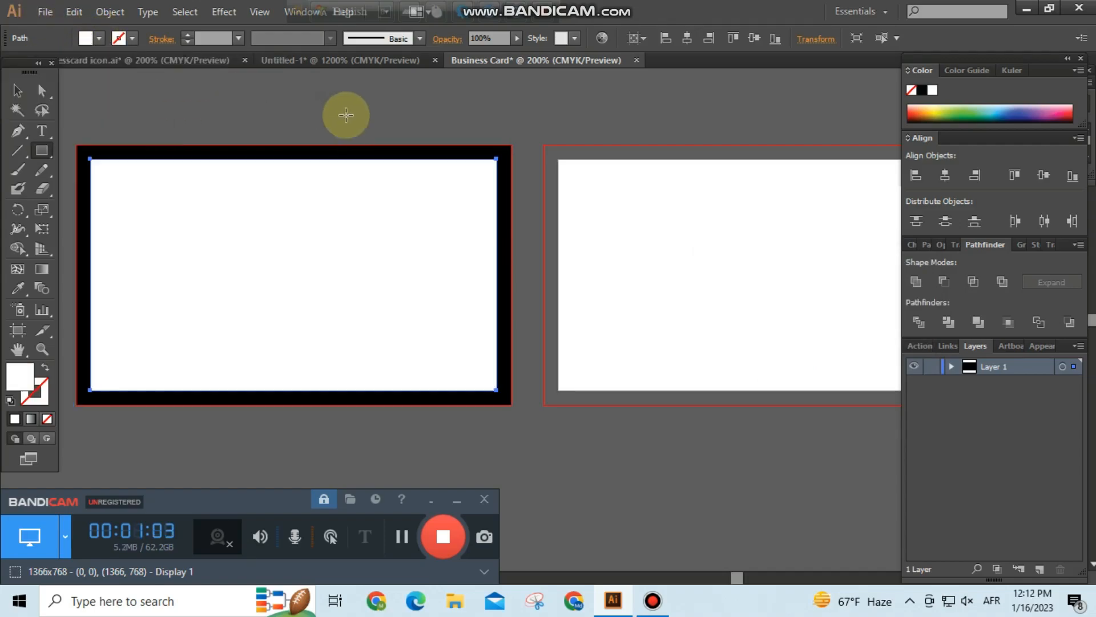
Offset the white rectangle's path inward by -0.125 in to outline the safe area.
left_click(19, 91)
left_click(181, 89)
left_click(187, 197)
left_click(111, 12)
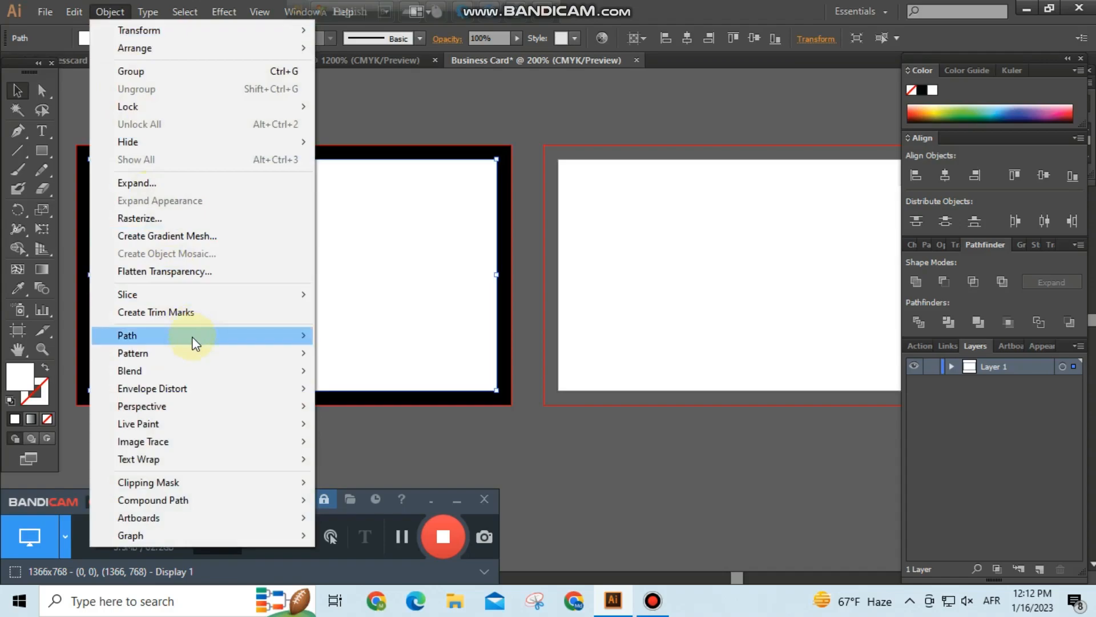
mouse_move(191, 336)
left_click(377, 394)
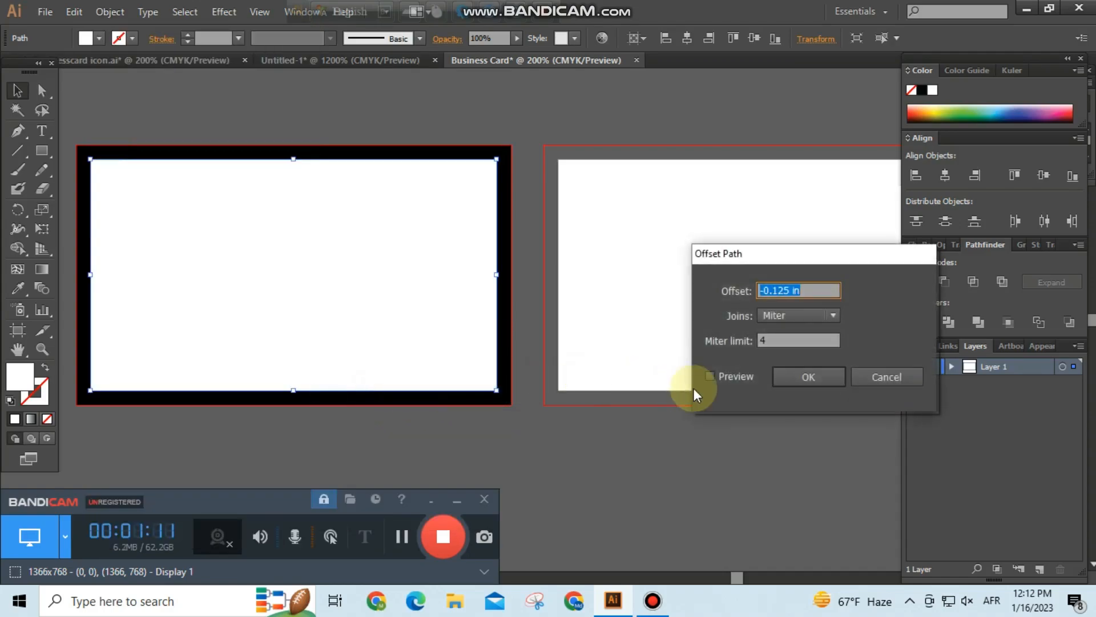
left_click(713, 376)
left_click(805, 378)
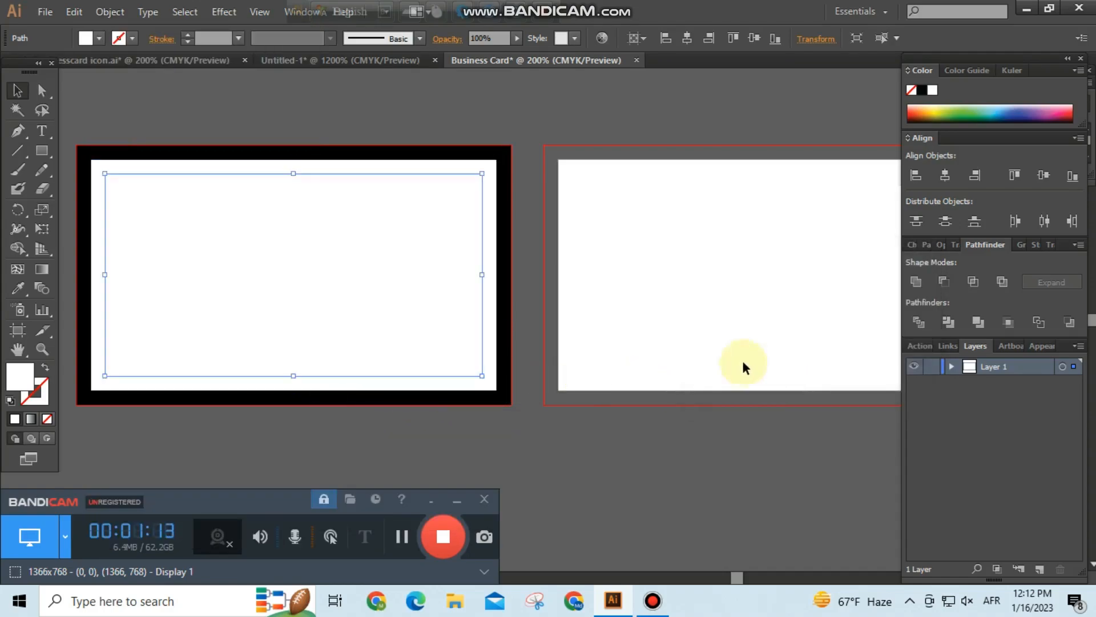
Convert the innermost offset rectangle into guides and deselect it.
right_click(334, 182)
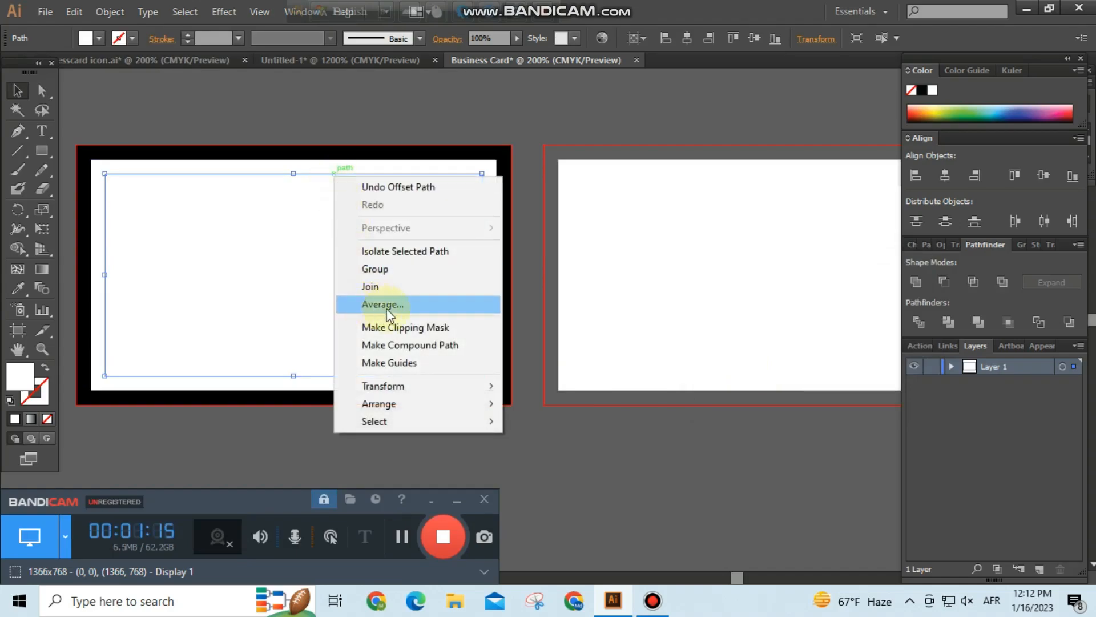
left_click(396, 361)
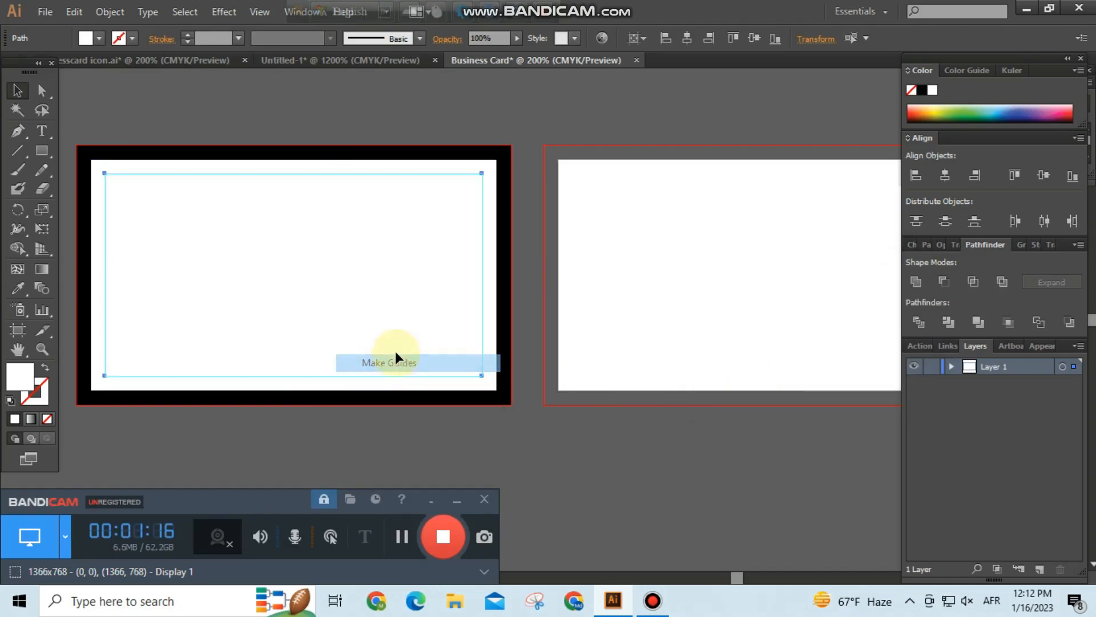
left_click(203, 108)
Draw a red rectangle without stroke over the right half of the first card, from its top centre to its bottom-right corner.
left_click(98, 38)
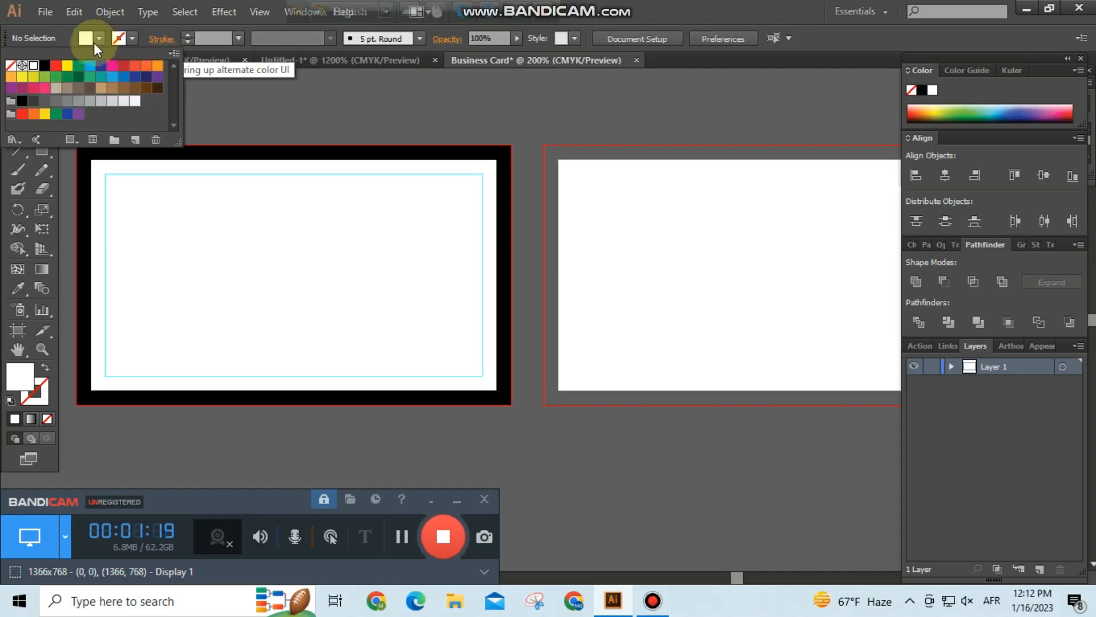
left_click(56, 65)
left_click(228, 136)
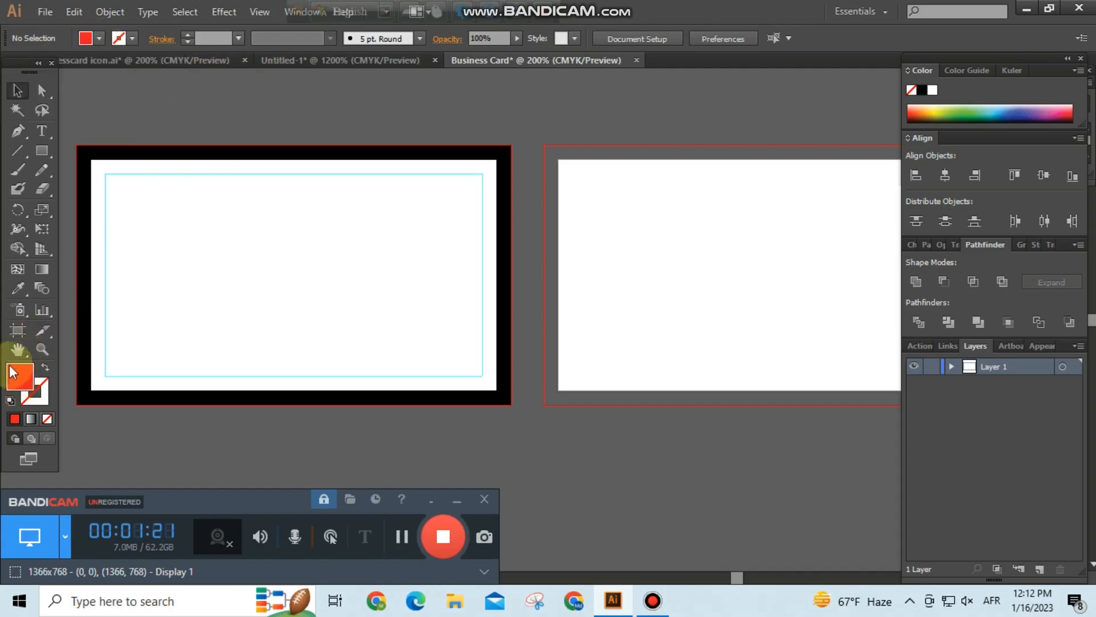
left_click_drag(46, 156, 100, 149)
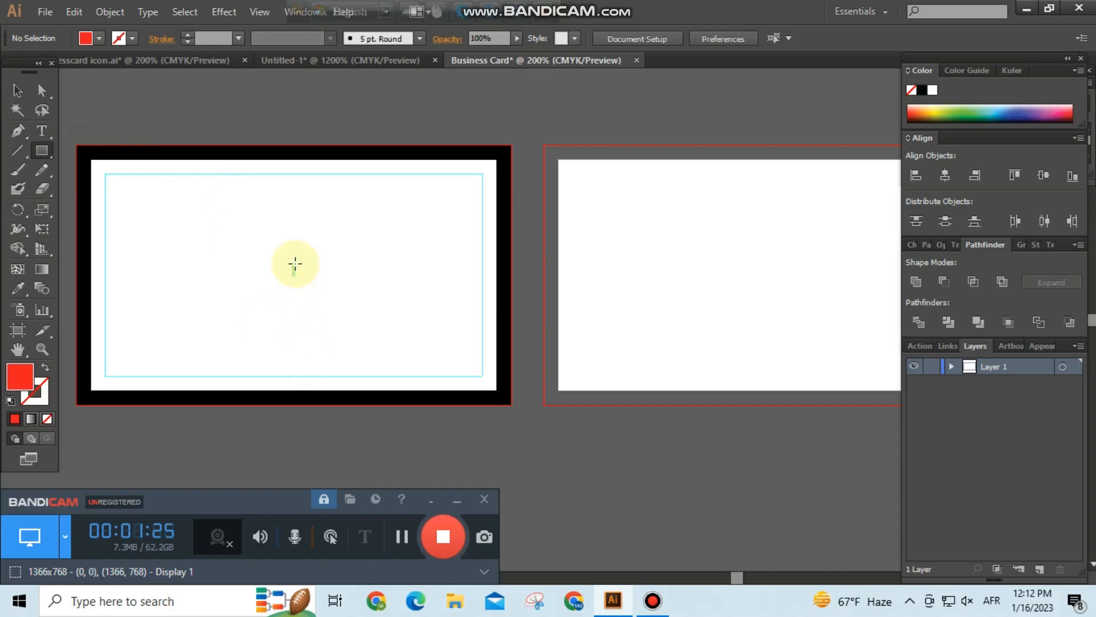
left_click_drag(293, 159, 496, 390)
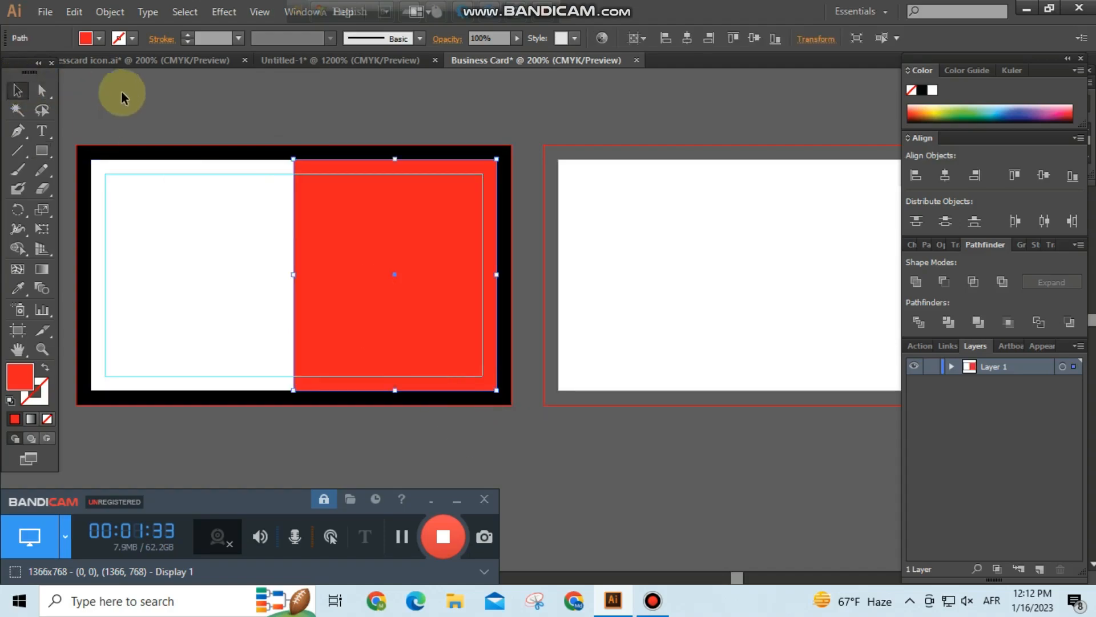
Slant the red rectangle's left edge by moving its bottom-left anchor point horizontally to X 2.625 in with the Direct Selection tool.
left_click(42, 91)
left_click_drag(45, 93, 125, 92)
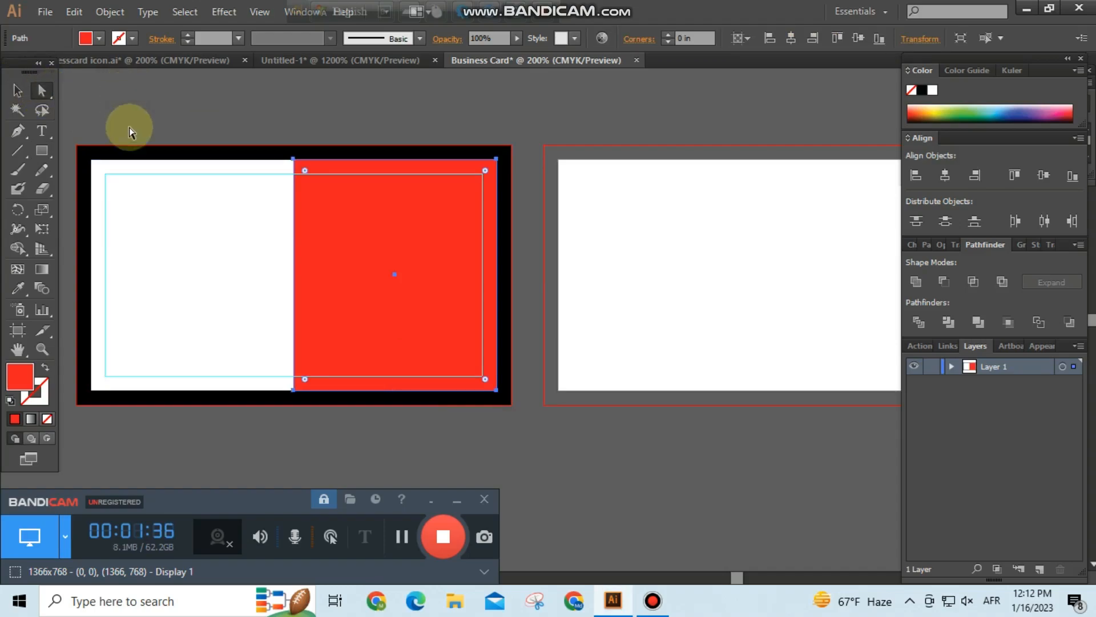
left_click(294, 391)
left_click_drag(294, 392, 395, 391)
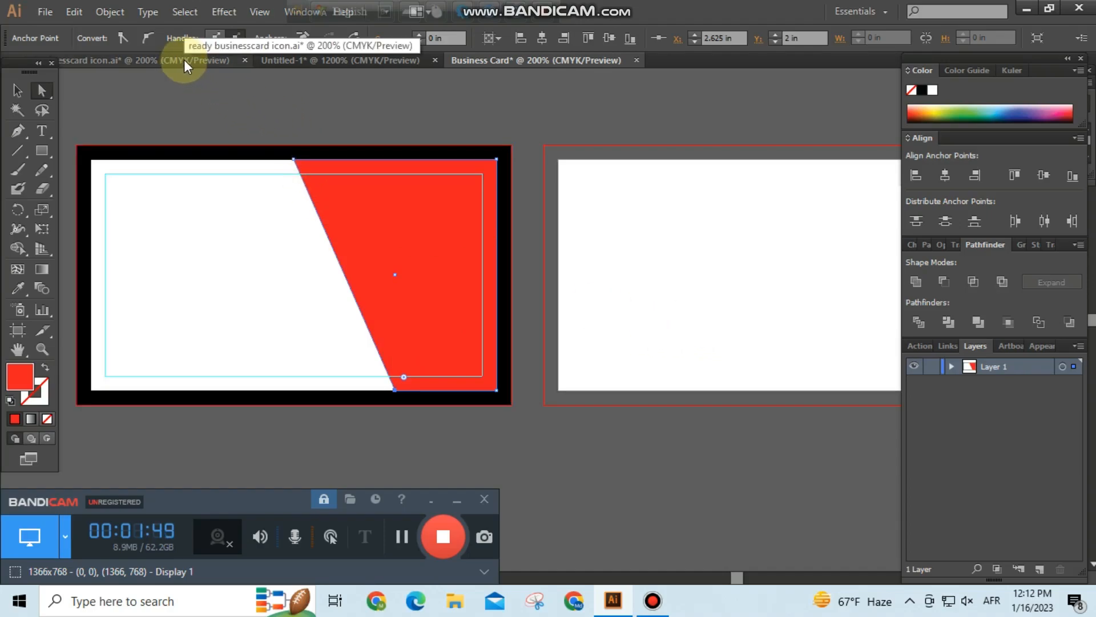
Select all the shapes on the first artboard and lock them.
left_click(200, 111)
left_click_drag(166, 112, 472, 452)
left_click(101, 11)
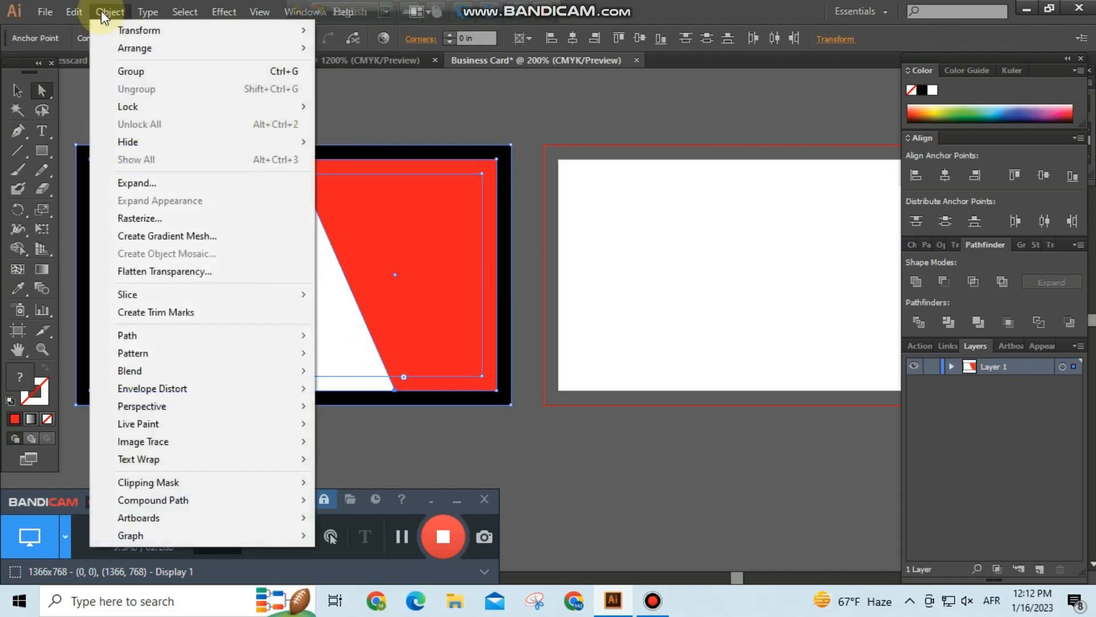
mouse_move(149, 109)
left_click(409, 111)
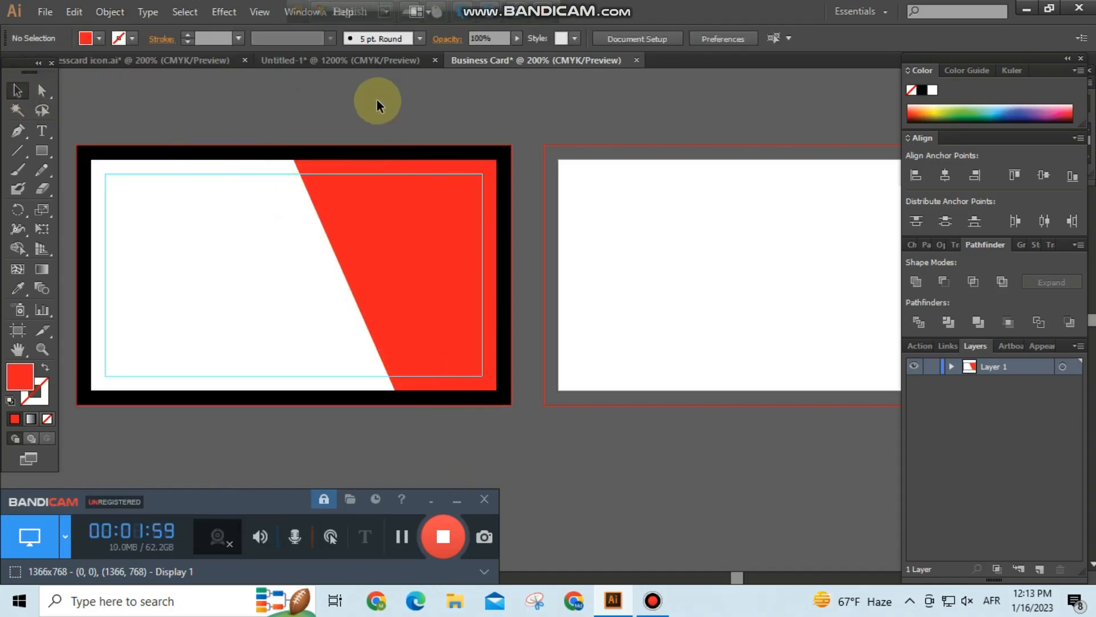
Copy the icon, name and job title group from ready businesscard icon.ai, scale it to about 1.41 in wide, and place it in the card's upper-left safe area.
left_click(180, 62)
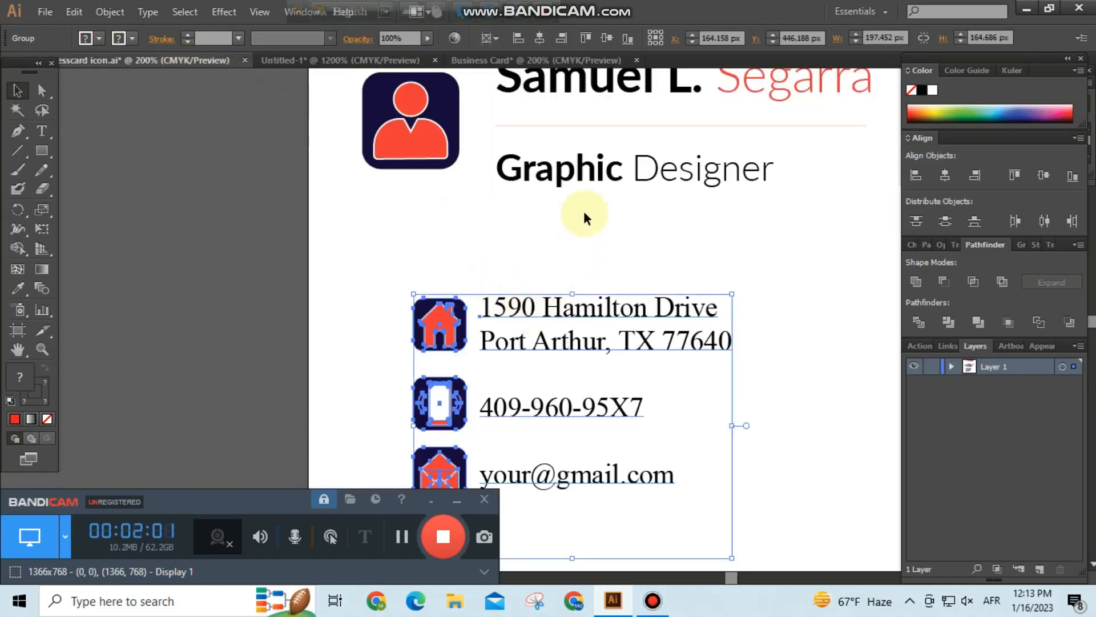
left_click_drag(573, 183, 494, 251)
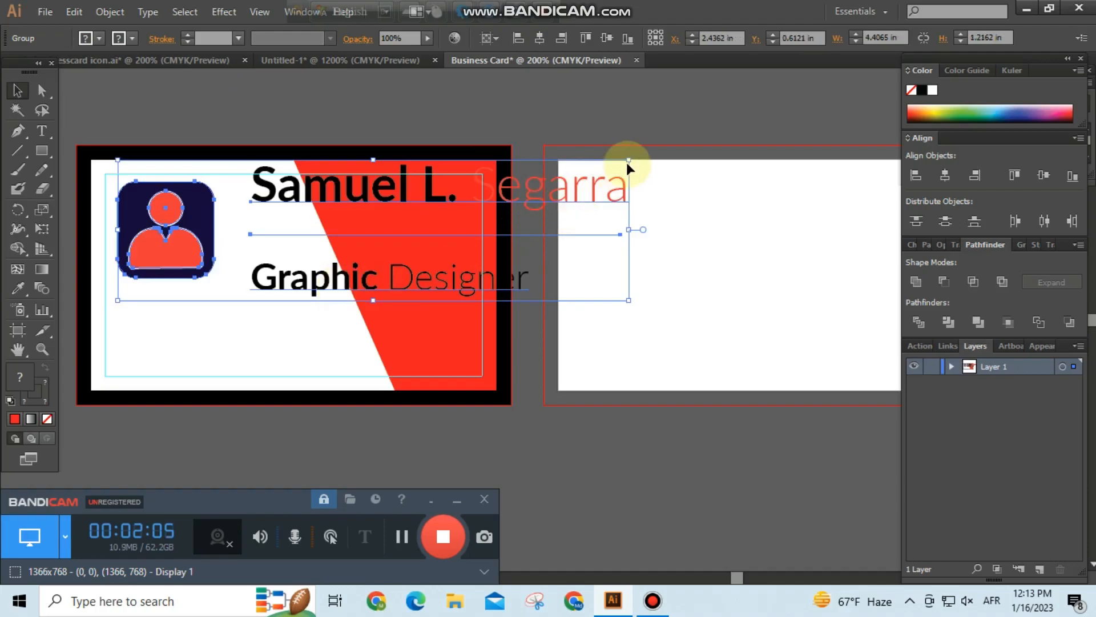
left_click_drag(630, 162, 540, 208)
left_click_drag(424, 221, 235, 187)
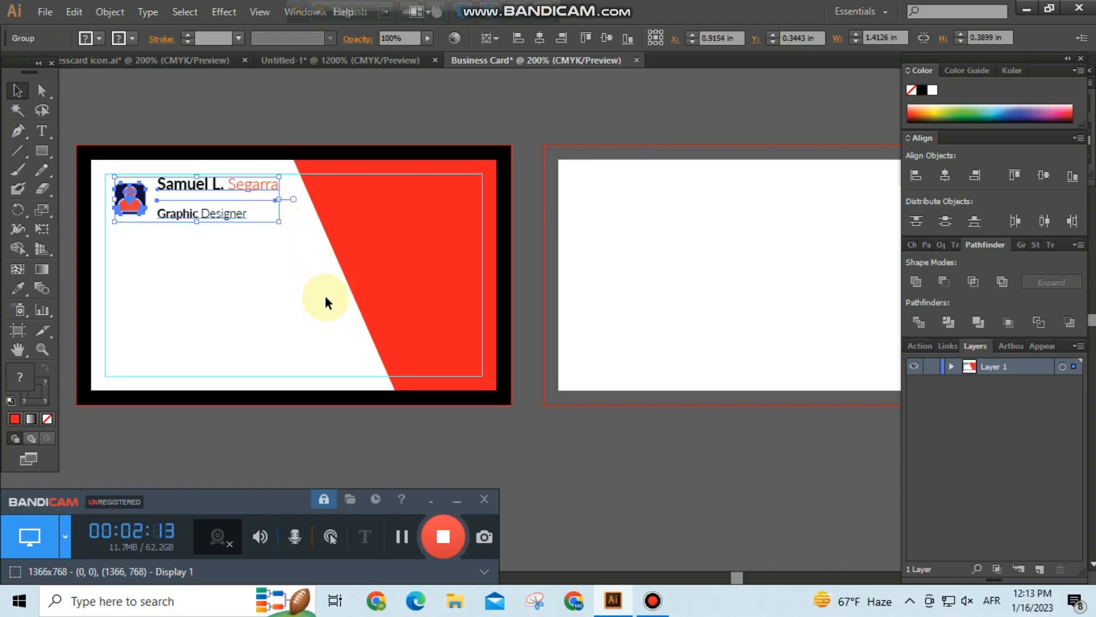
Nudge the icon, name and job title group inside the safe area to X 0.8737 in and Y 0.3582 in.
key("Left")
key("Left")
key("Left")
key("Left")
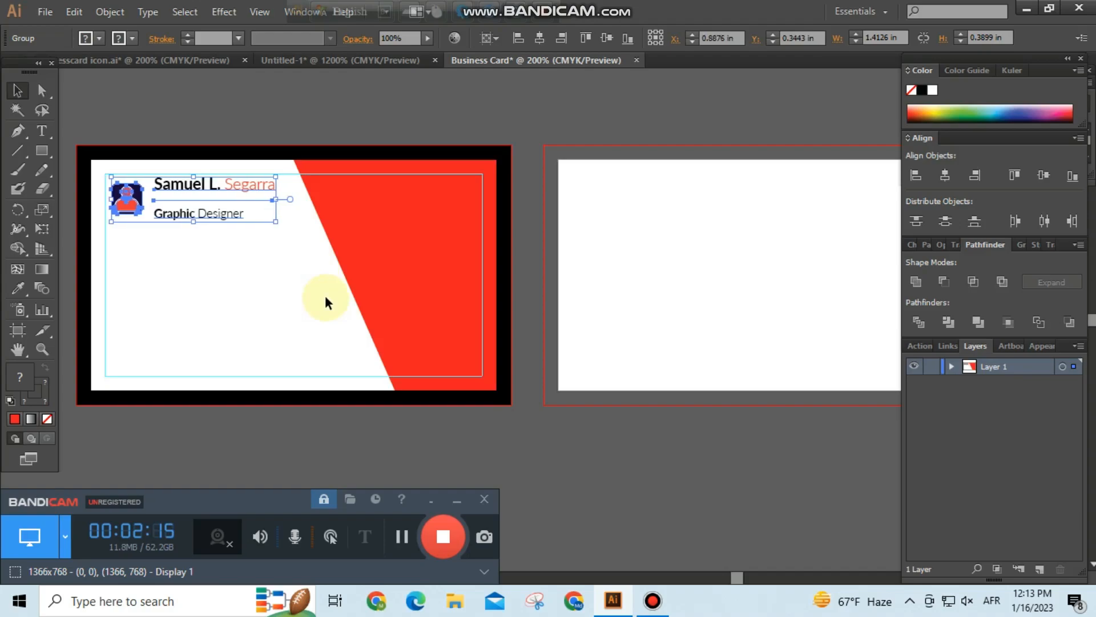
key("Down")
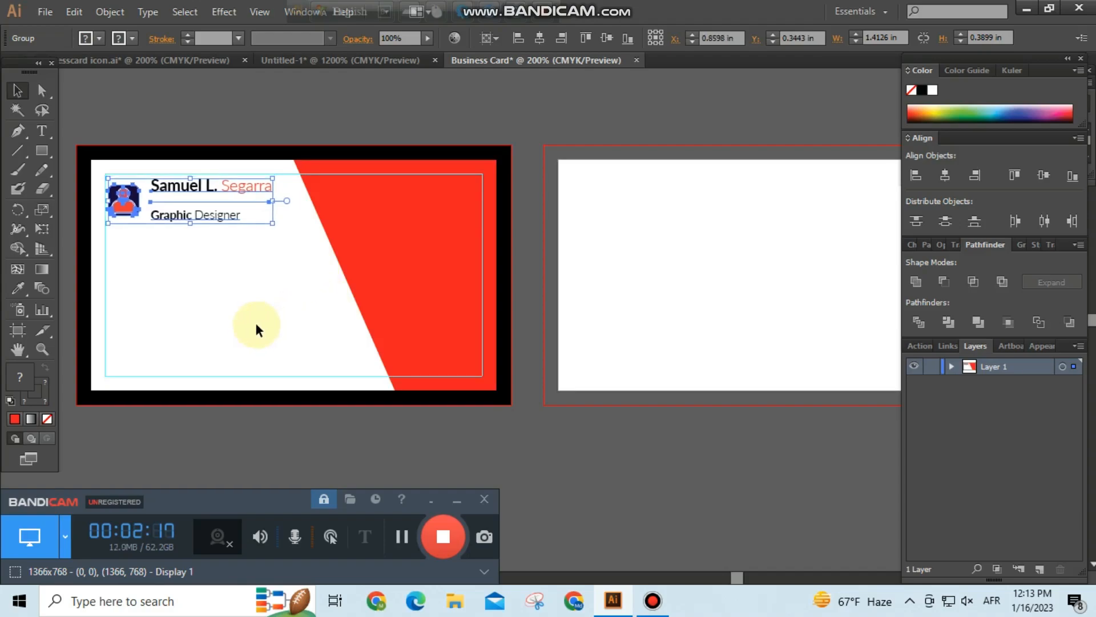
key("Right")
left_click(255, 324)
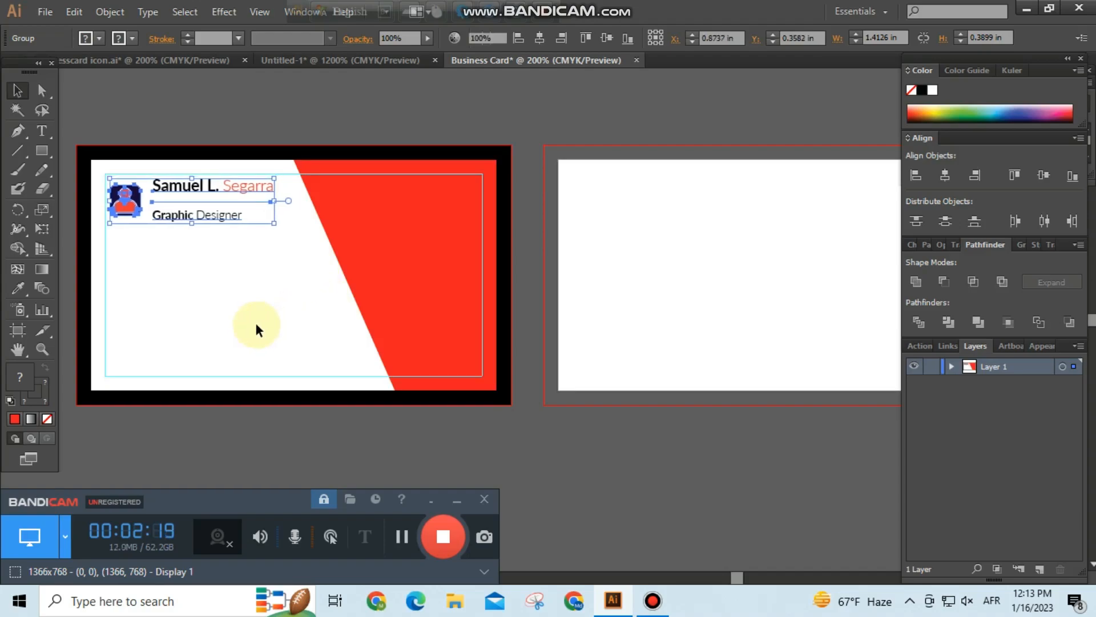
Copy the contact details group from the business card icon file, scale it to about 1.02 in wide, and place it in the card's lower-left safe area.
left_click(115, 58)
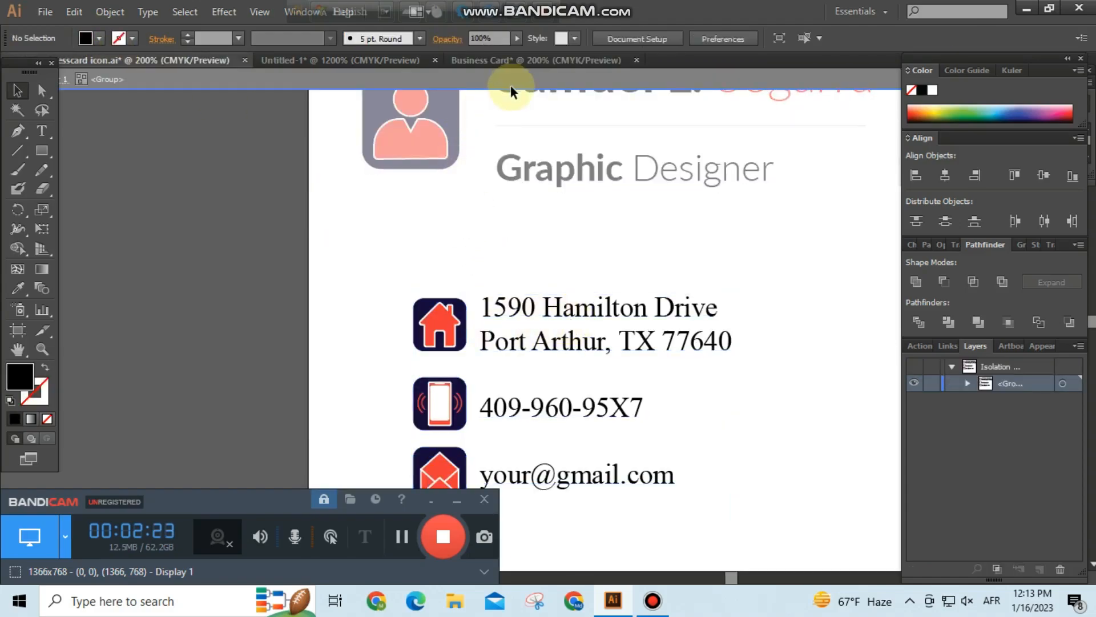
double_click(145, 268)
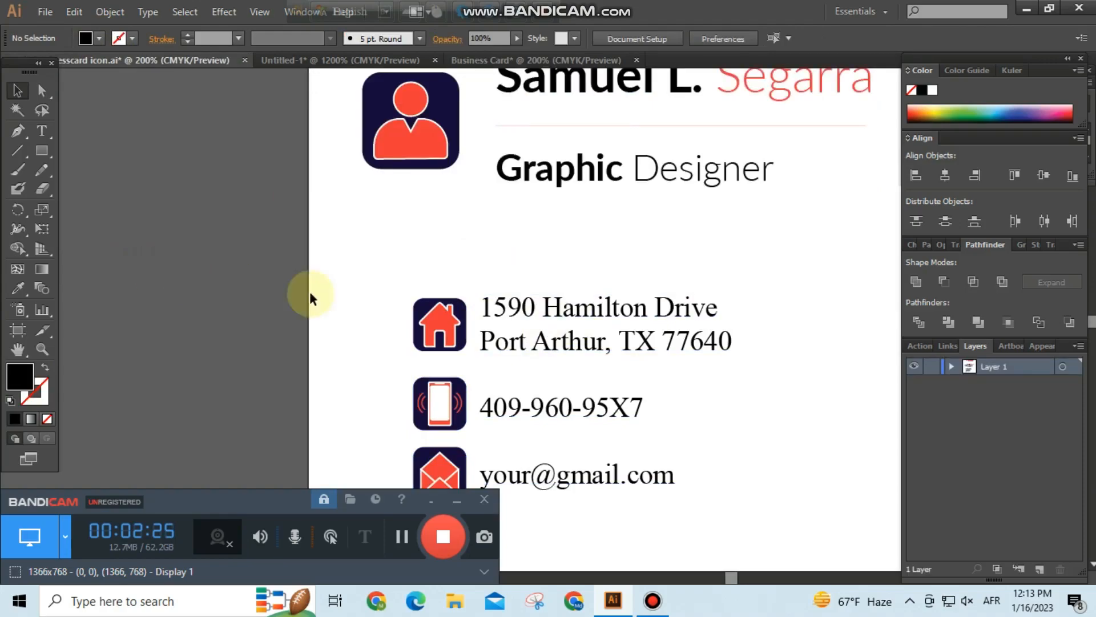
double_click(545, 318)
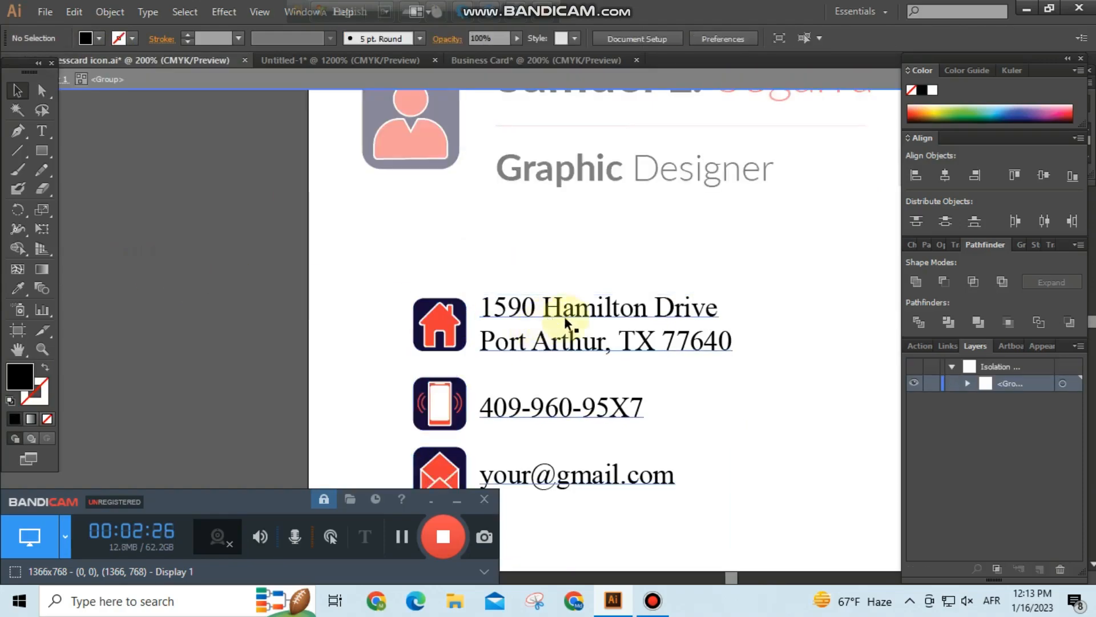
double_click(252, 302)
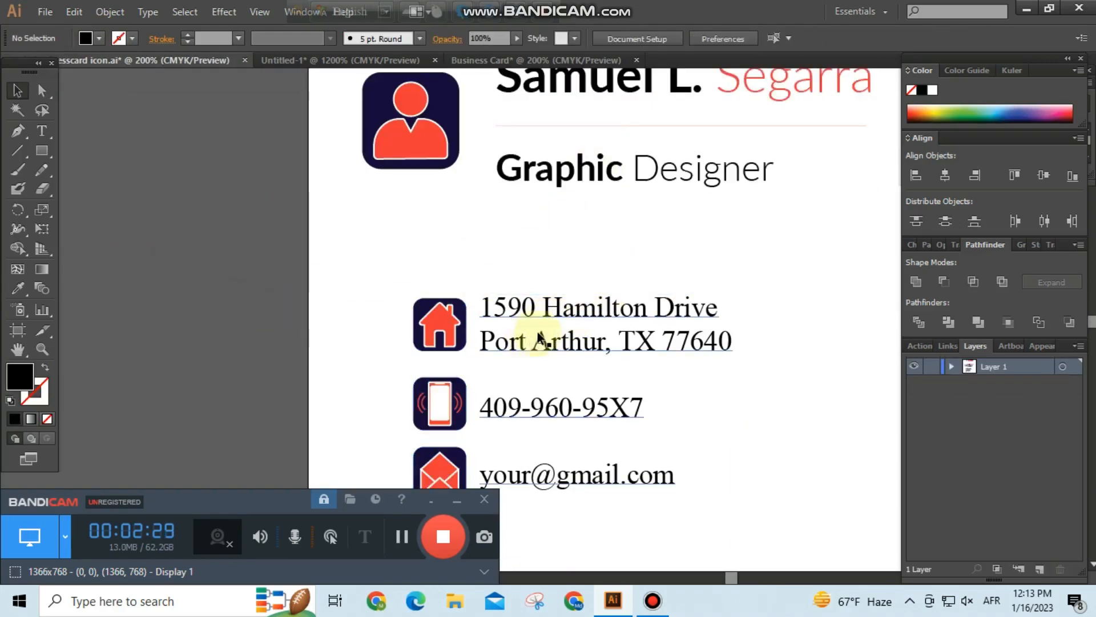
left_click(553, 314)
left_click_drag(477, 317, 532, 53)
left_click_drag(380, 268, 380, 268)
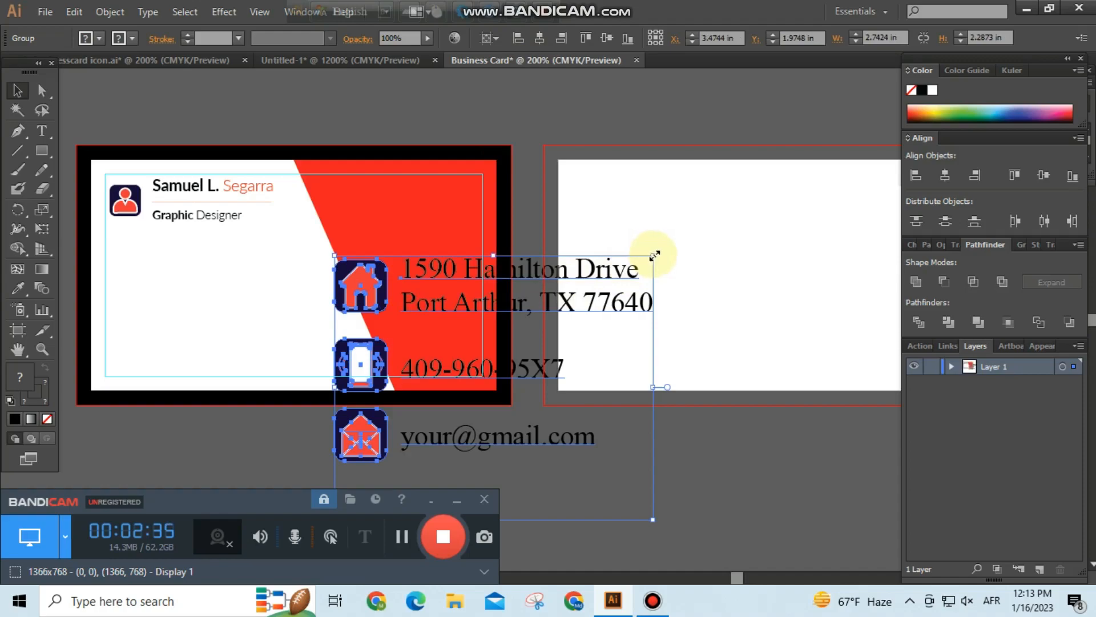
left_click_drag(655, 255, 201, 299)
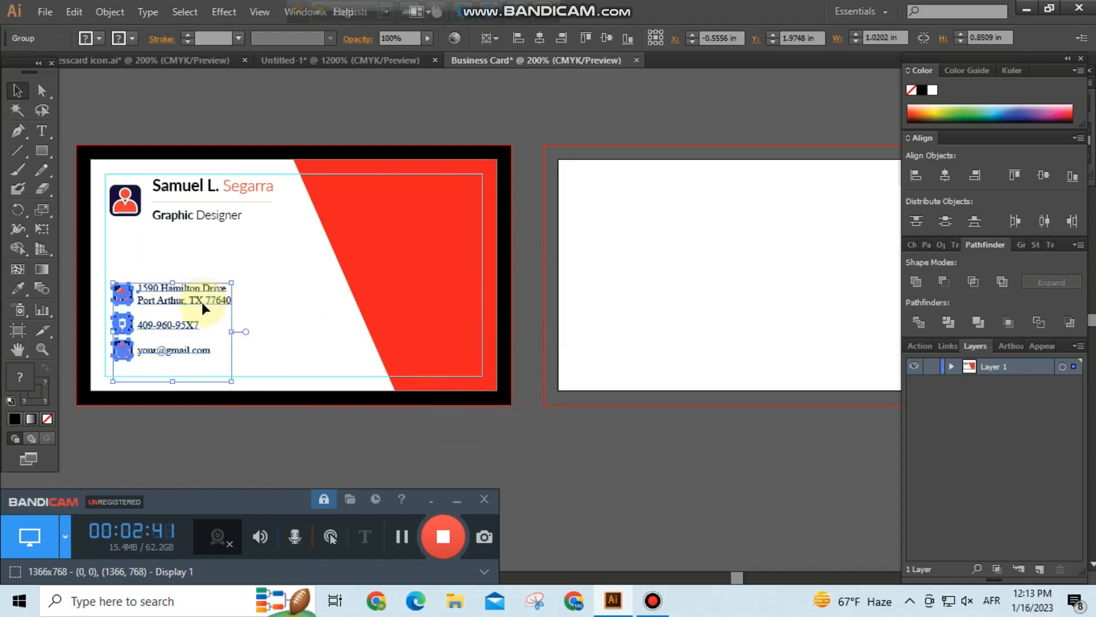
key("Left")
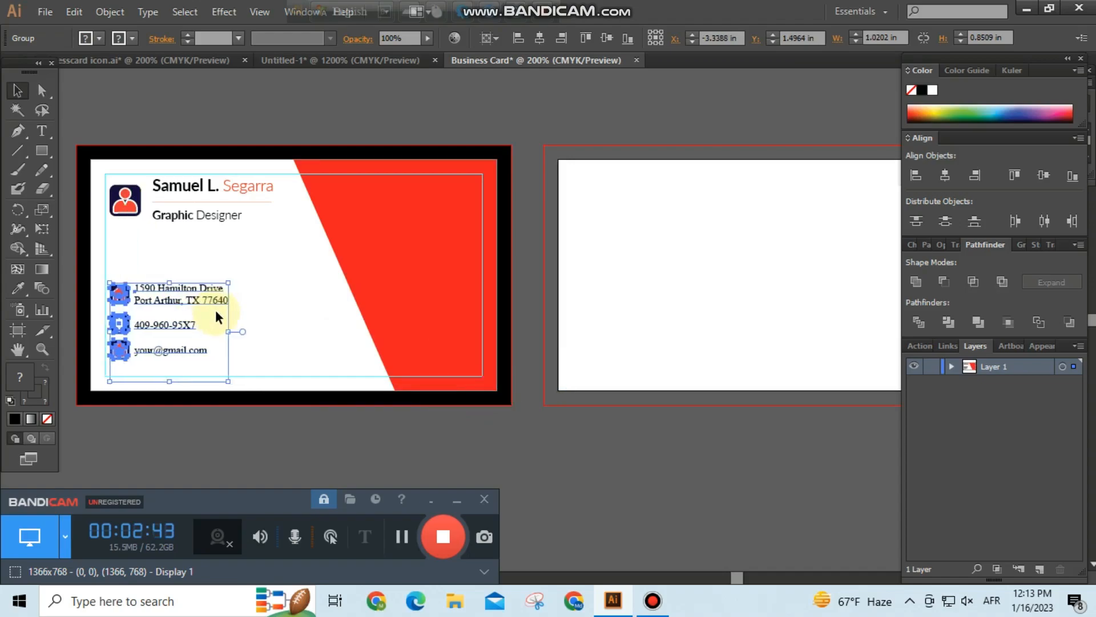
left_click(274, 439)
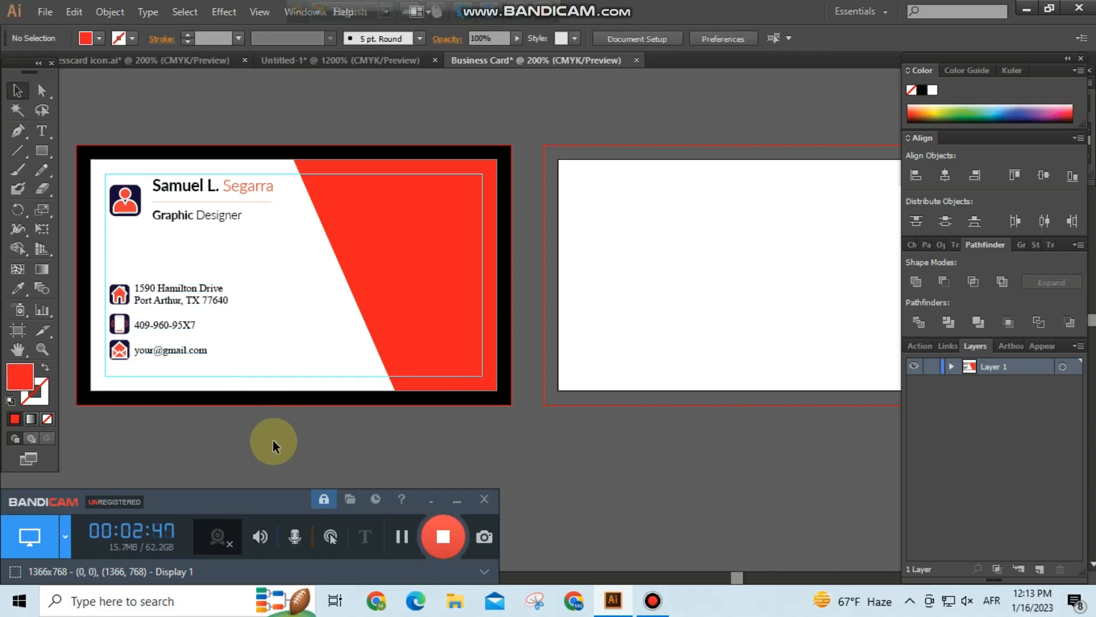
Draw a small many-pointed star on the empty canvas below the cards and fill it white by sampling the first card's background.
left_click(43, 152)
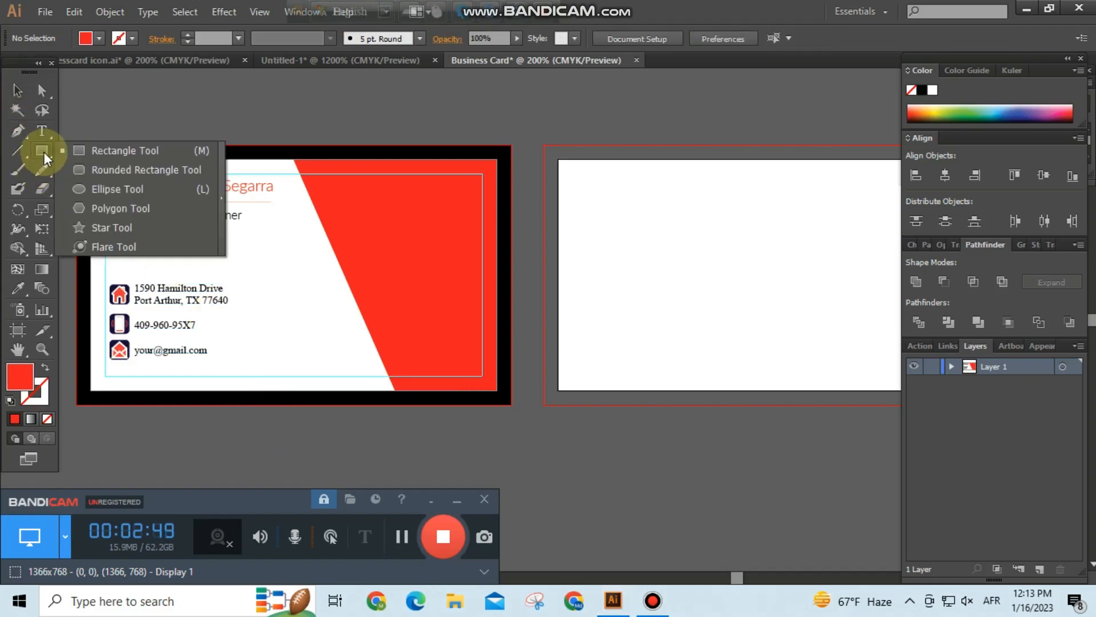
left_click(98, 226)
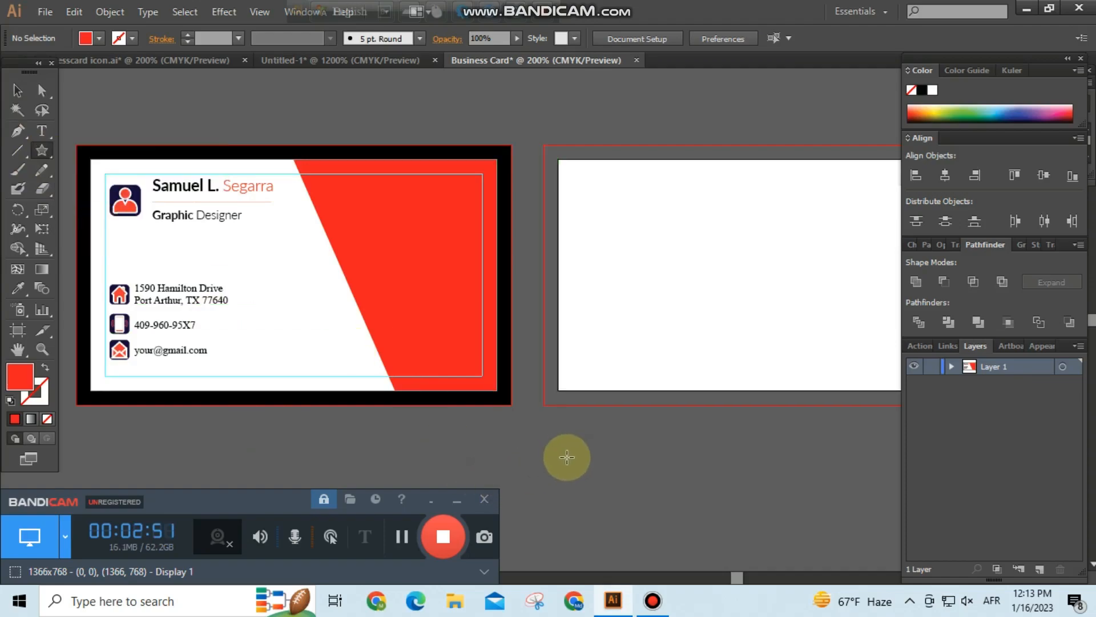
left_click_drag(567, 450, 589, 466)
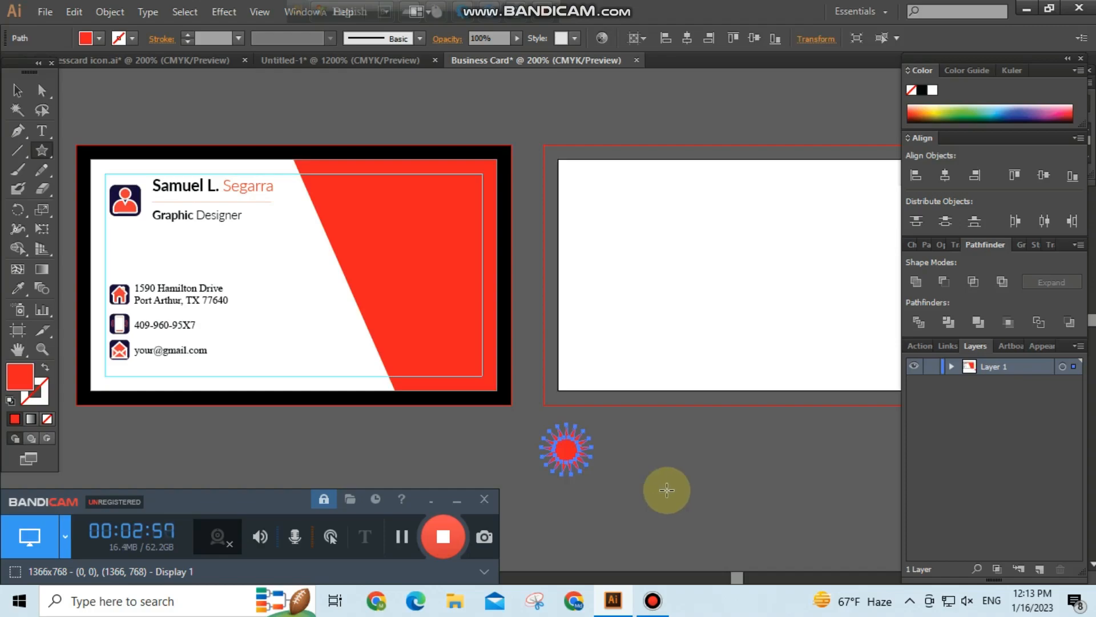
left_click(12, 290)
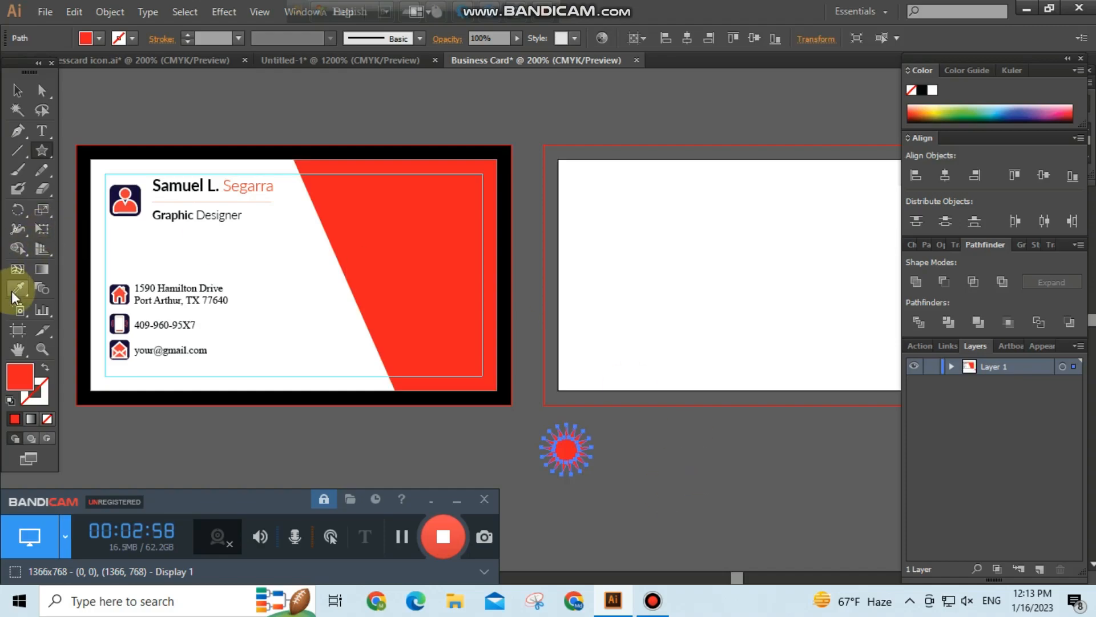
left_click(291, 269)
left_click(17, 90)
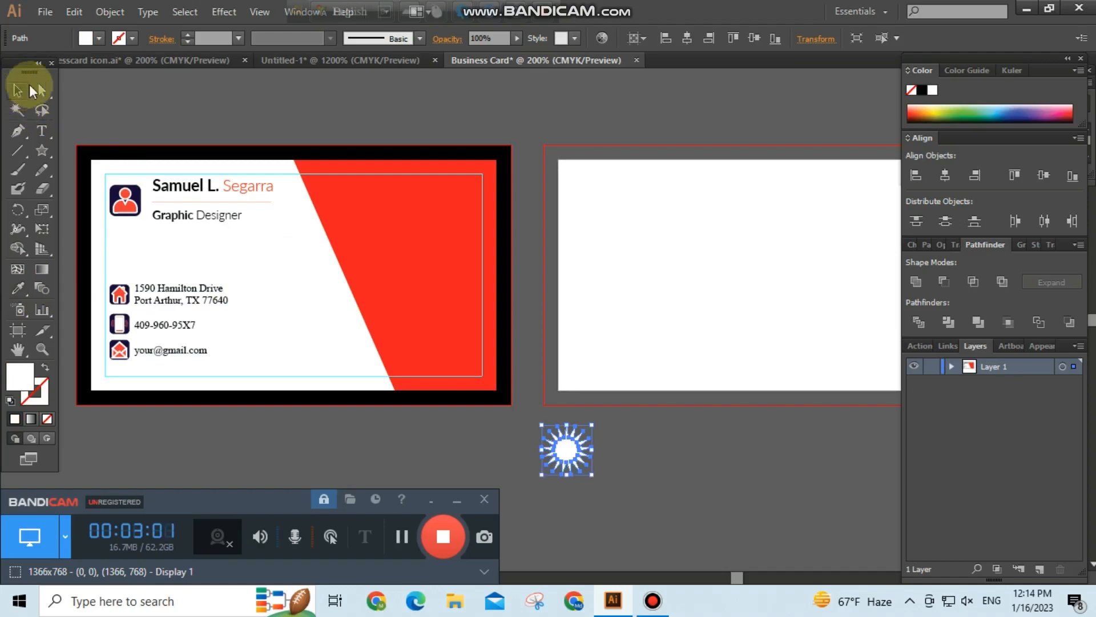
Move the white star onto the middle of the red shape on the first card.
left_click(674, 484)
left_click_drag(565, 451, 417, 281)
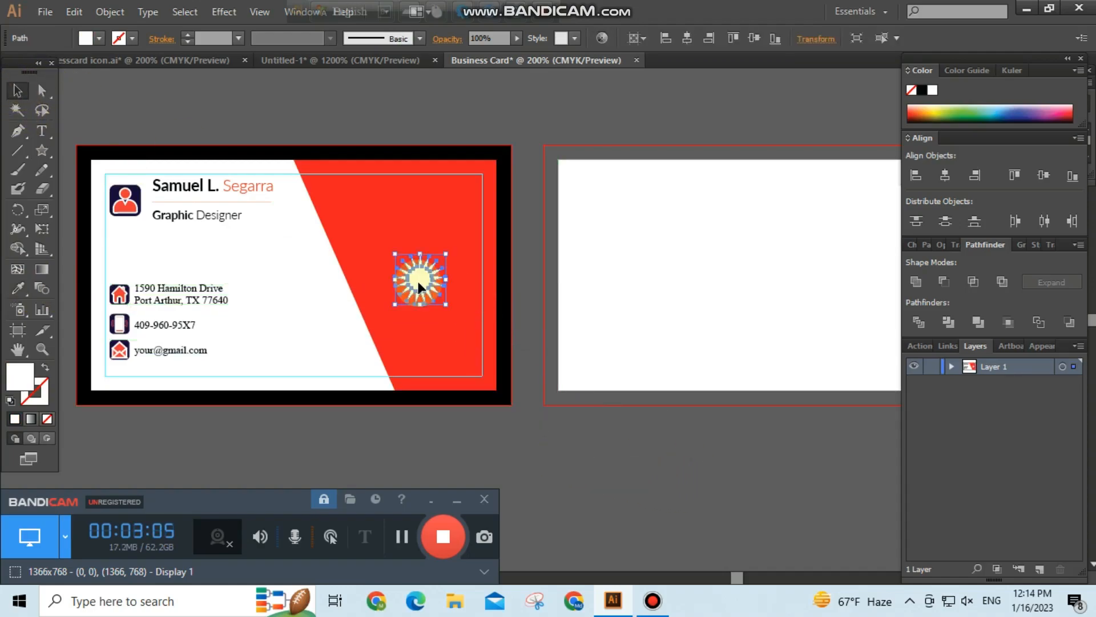
left_click(633, 510)
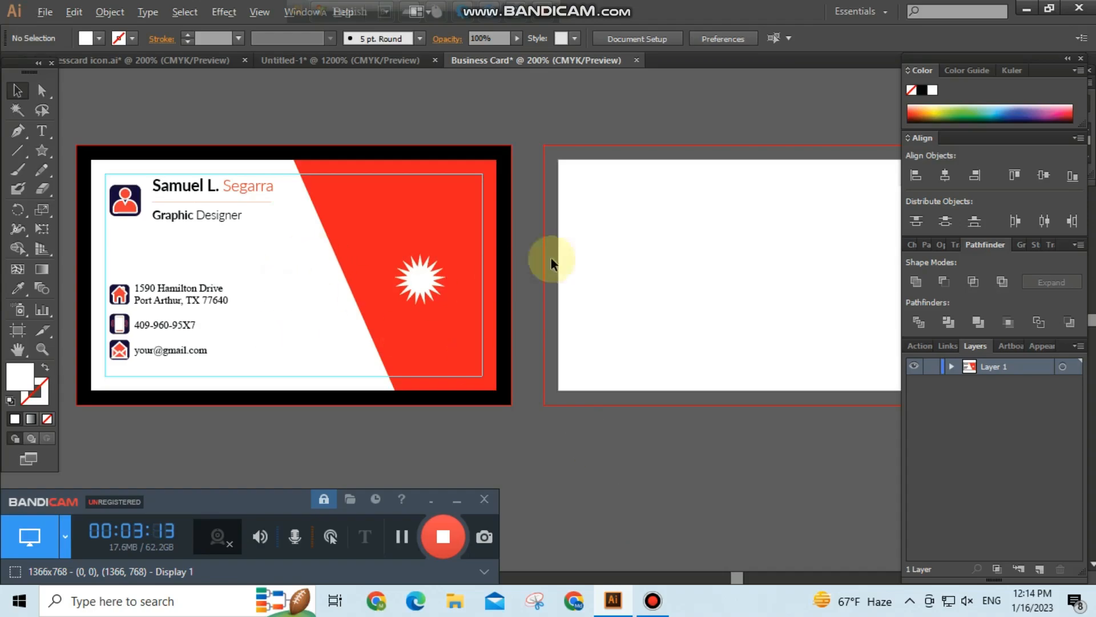
Draw a rectangle covering the second artboard out to its bleed edges and fill it black.
scroll(674, 263, "down", 1)
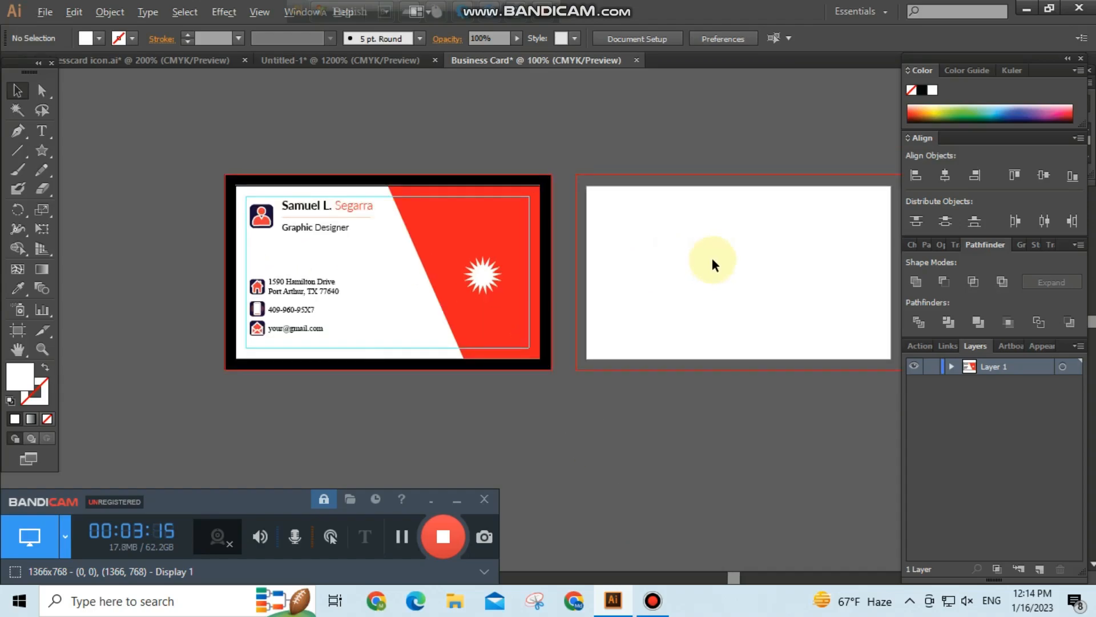
scroll(712, 261, "down", 1)
scroll(837, 265, "up", 1)
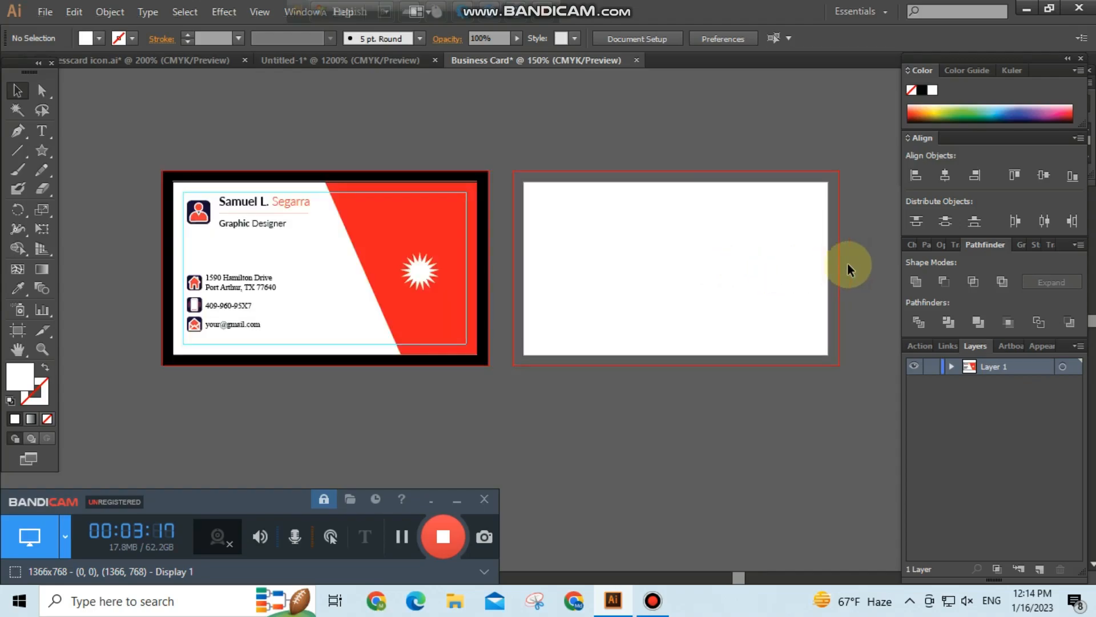
left_click_drag(49, 153, 103, 152)
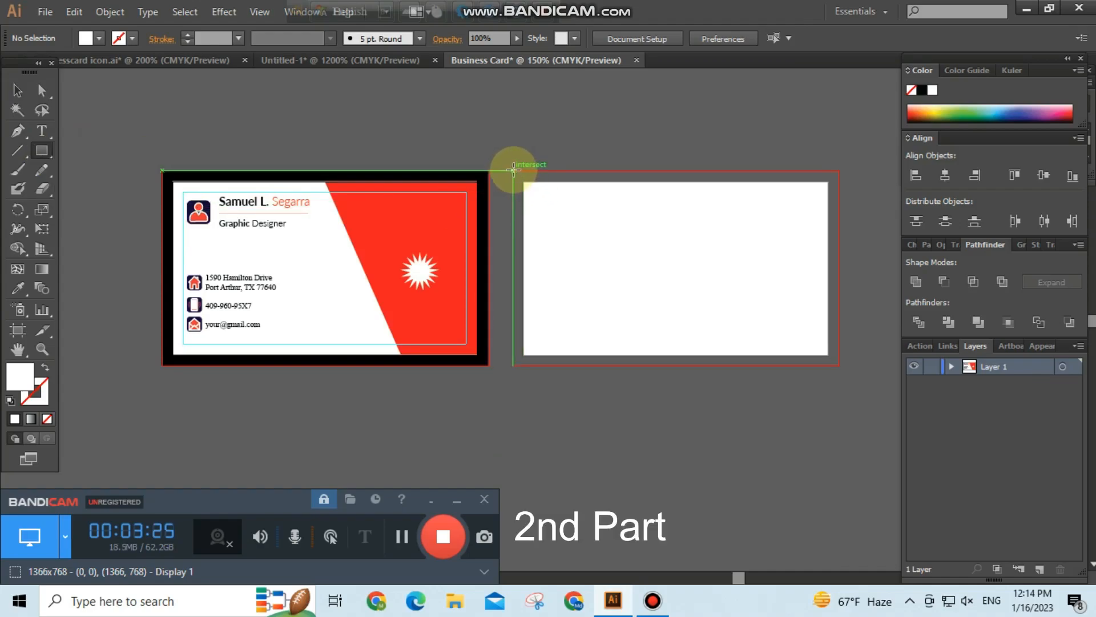
left_click_drag(513, 170, 837, 365)
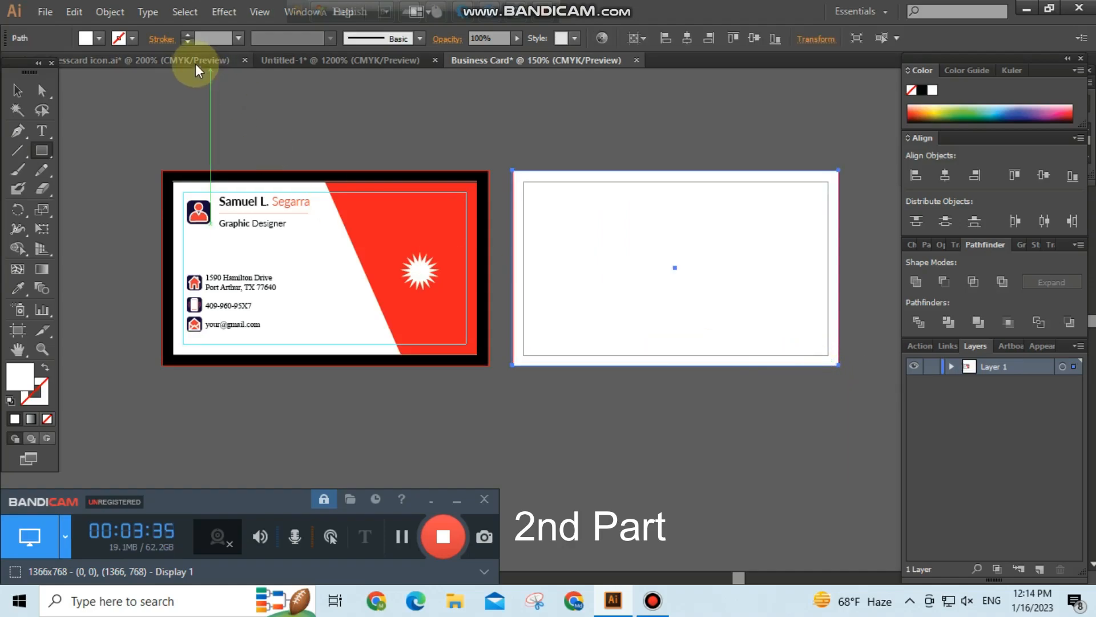
left_click(100, 39)
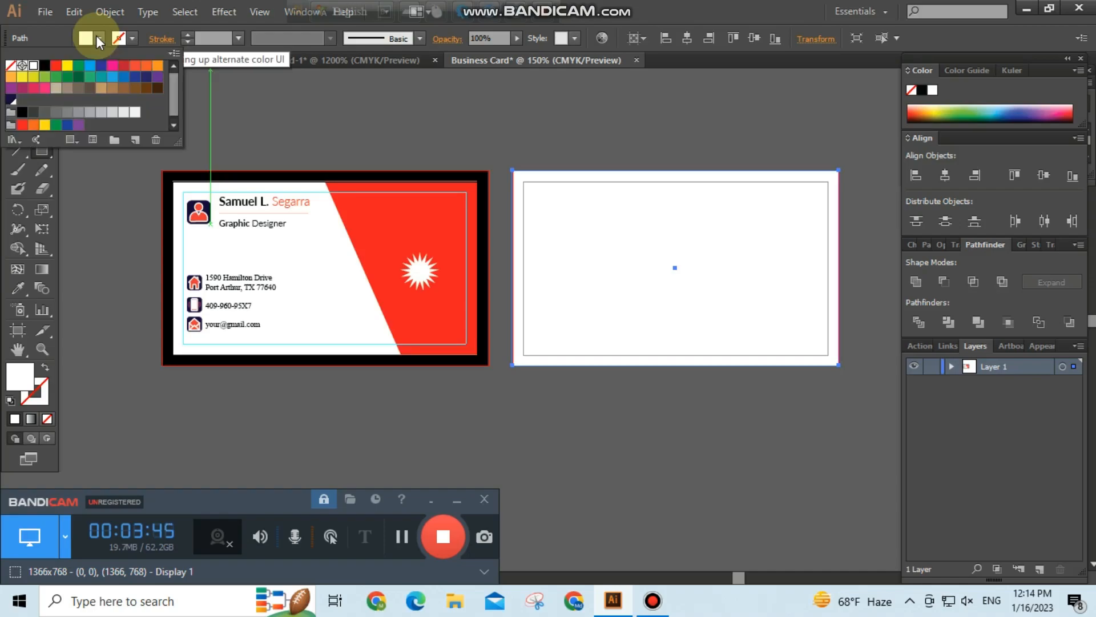
left_click(47, 76)
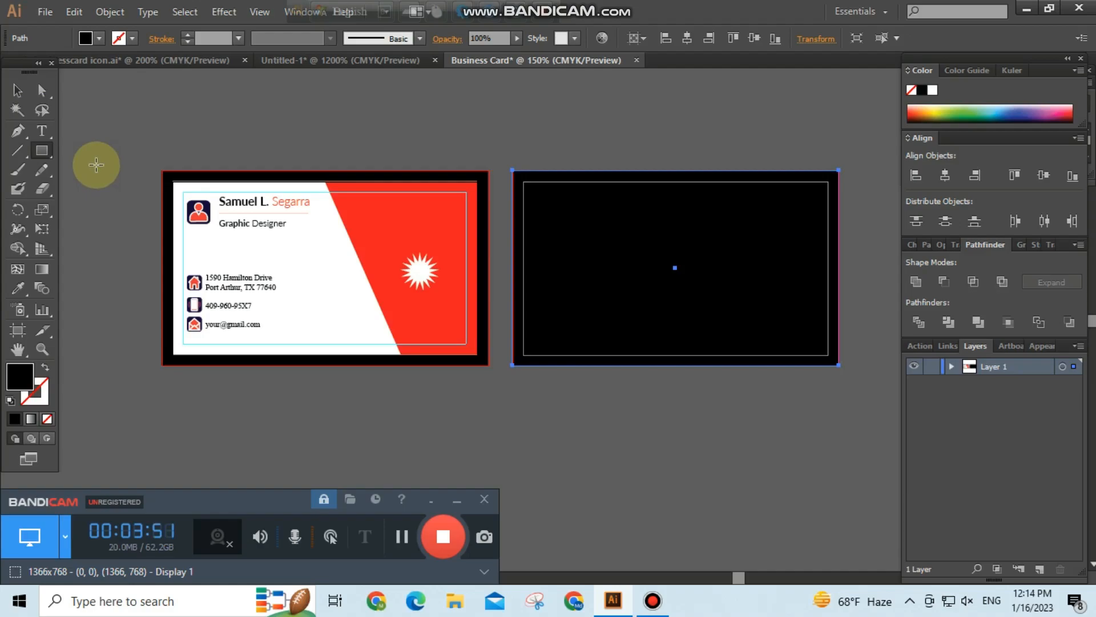
Offset the black rectangle's path by -0.125 in with mitered joins and fill the inner rectangle white sampled from the first card.
left_click(101, 12)
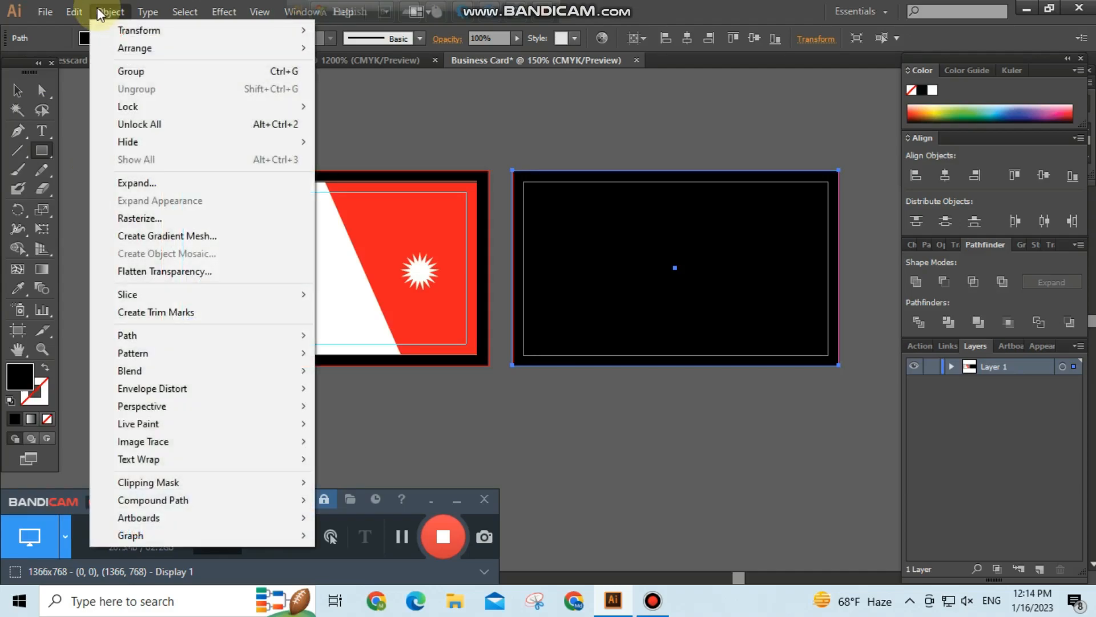
mouse_move(197, 337)
left_click(373, 394)
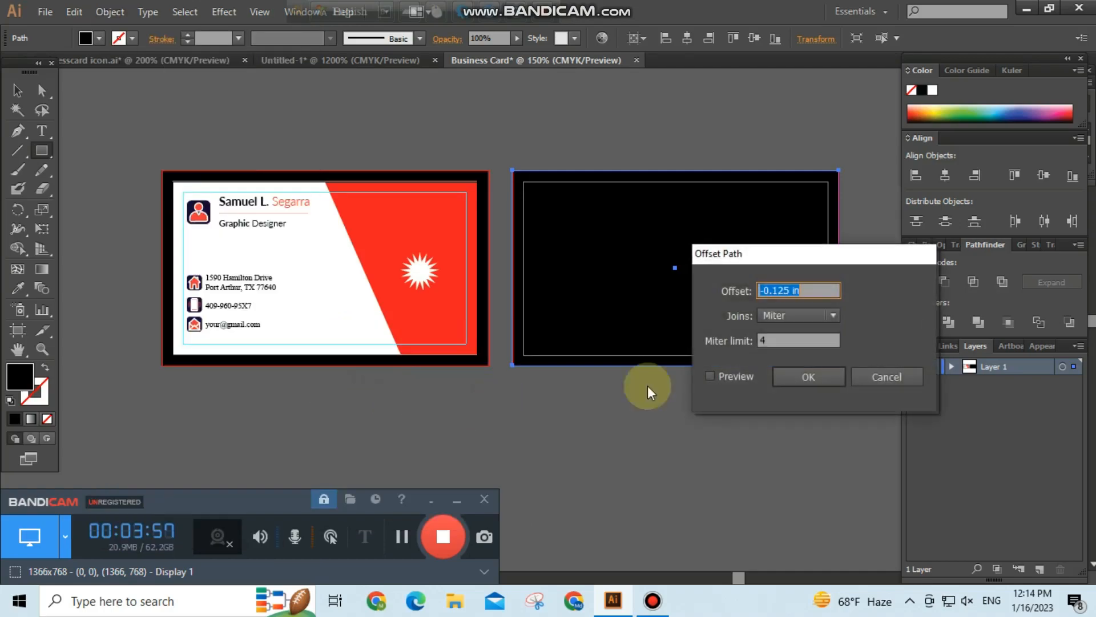
left_click(710, 377)
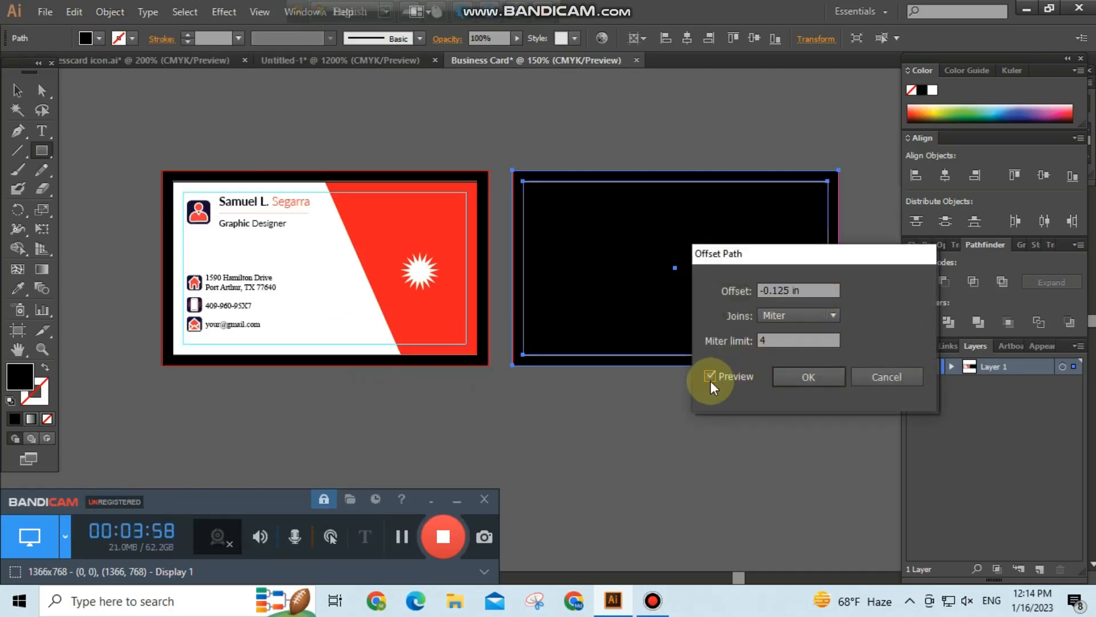
left_click(812, 379)
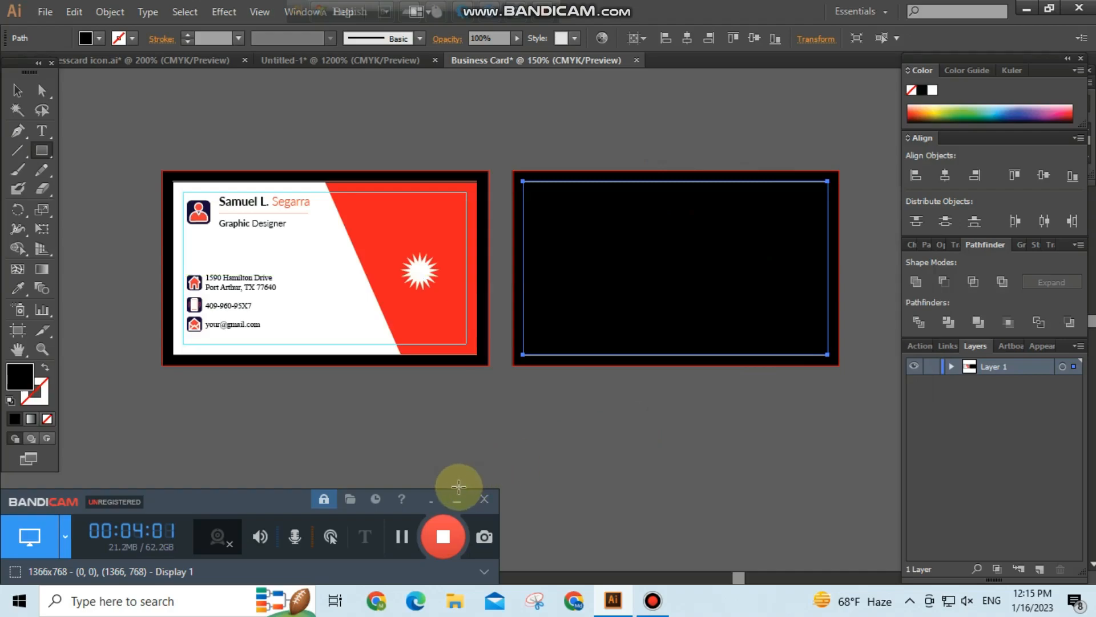
left_click(18, 288)
left_click(328, 277)
left_click(18, 91)
left_click(135, 92)
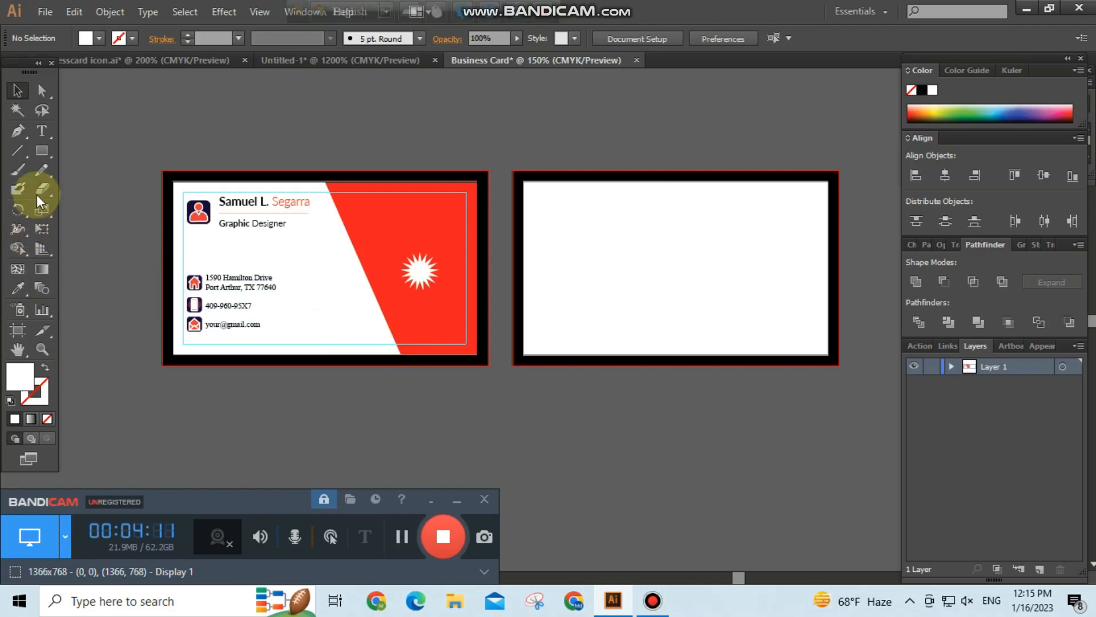
Draw a rectangle over the lower half of the second card's white area and fill it with the red sampled from the first card.
left_click(42, 150)
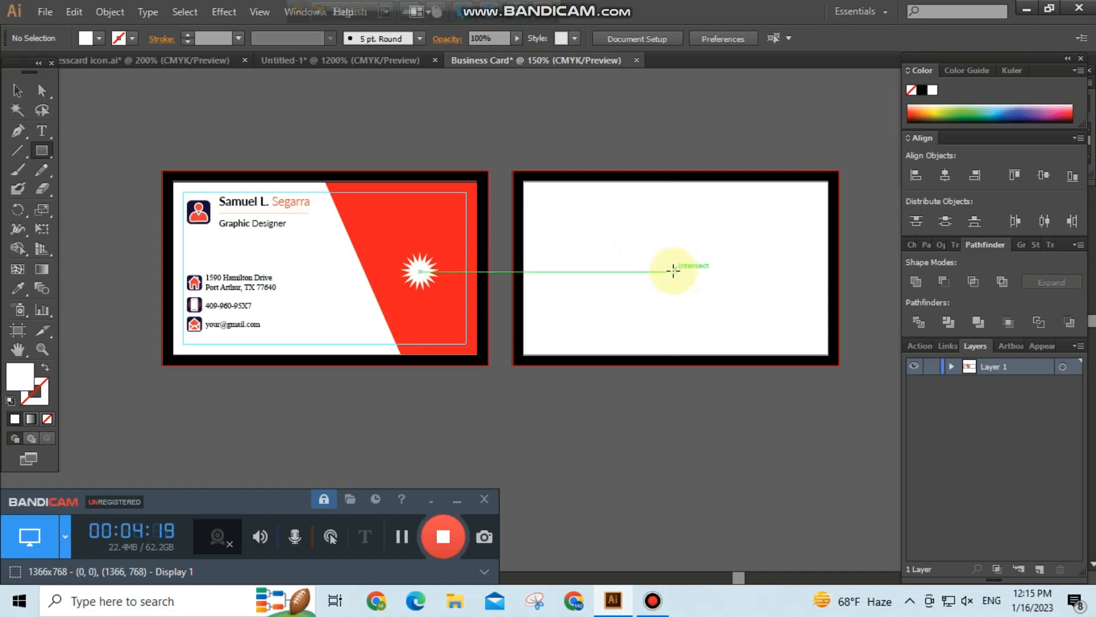
left_click(707, 266)
left_click(599, 326)
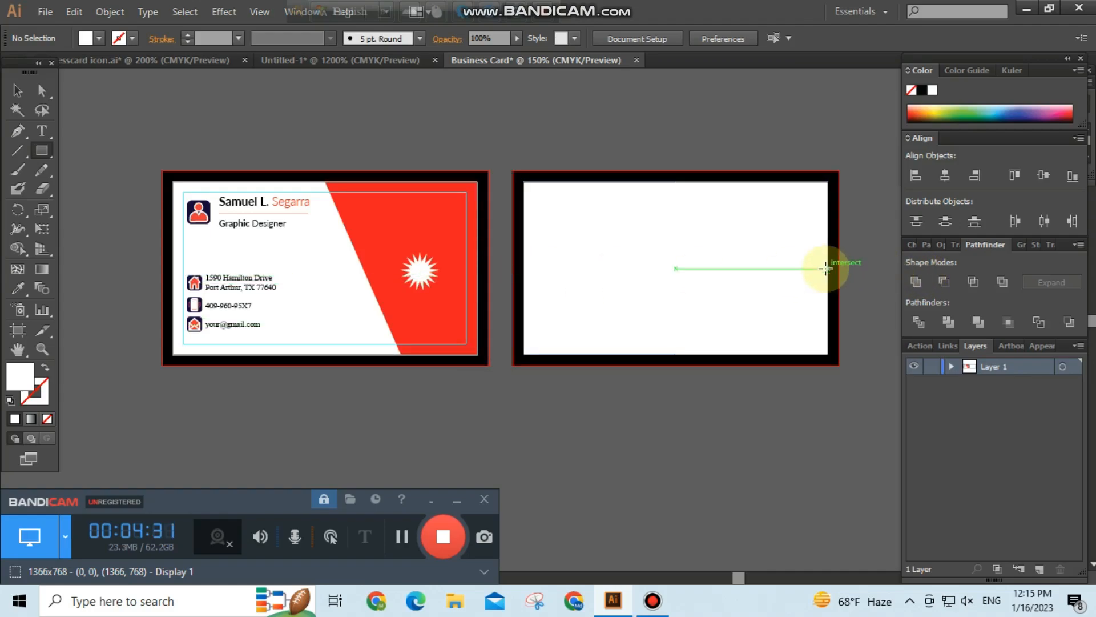
left_click_drag(828, 268, 524, 354)
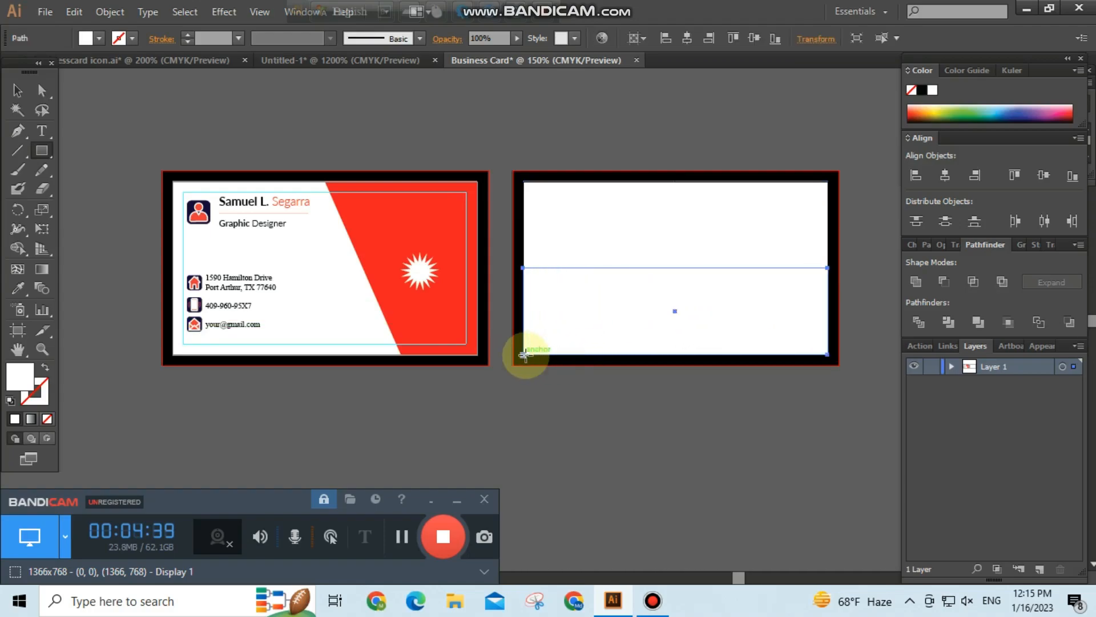
left_click(23, 286)
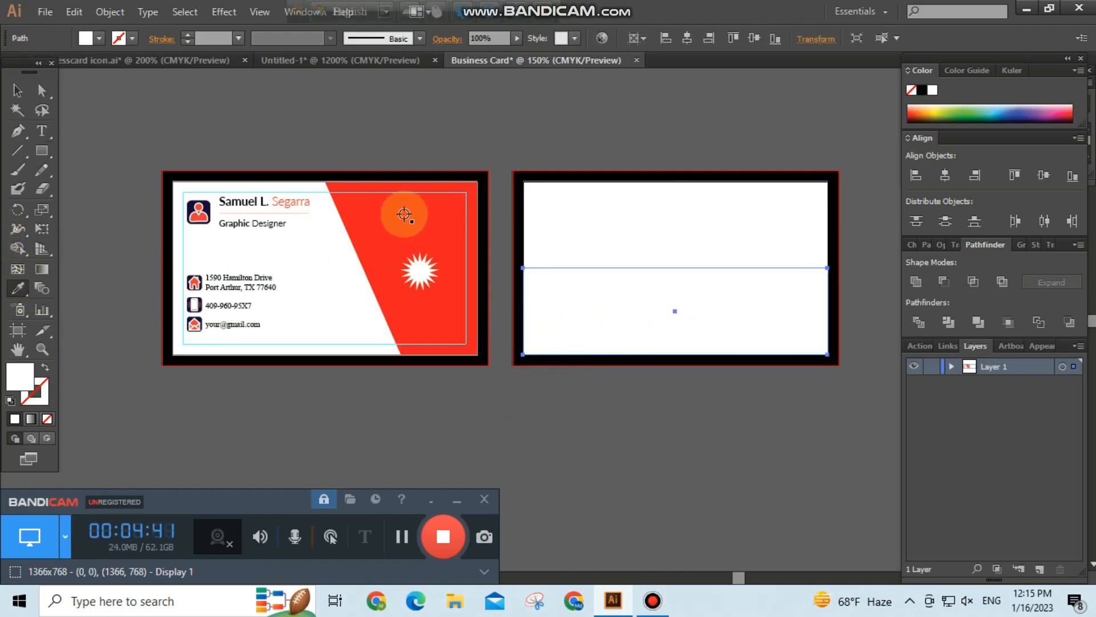
left_click(387, 213)
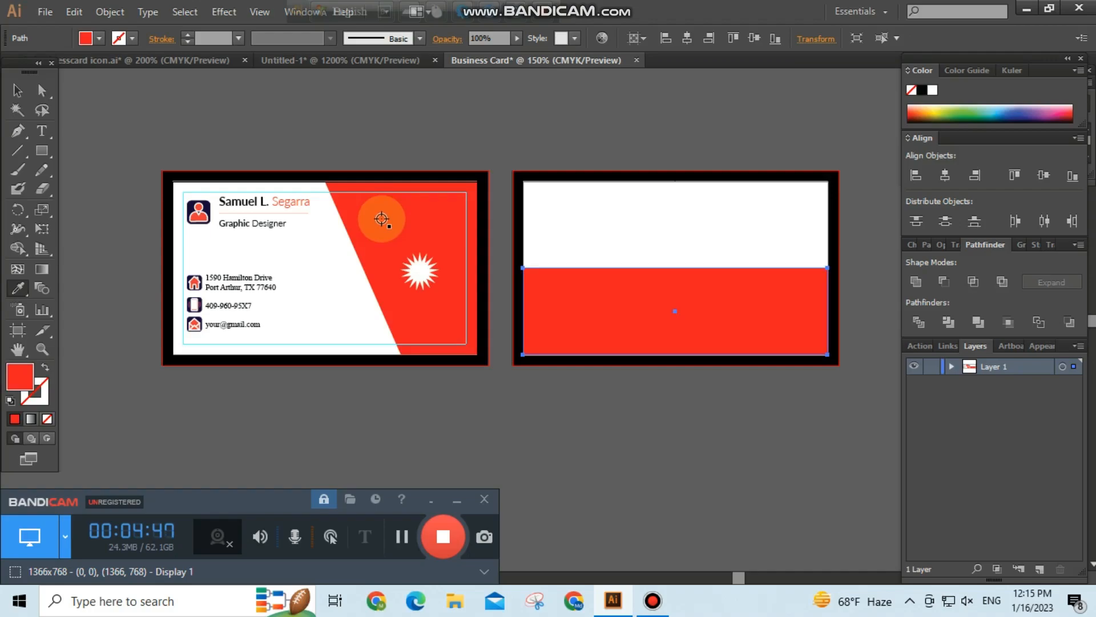
left_click(17, 91)
left_click(276, 125)
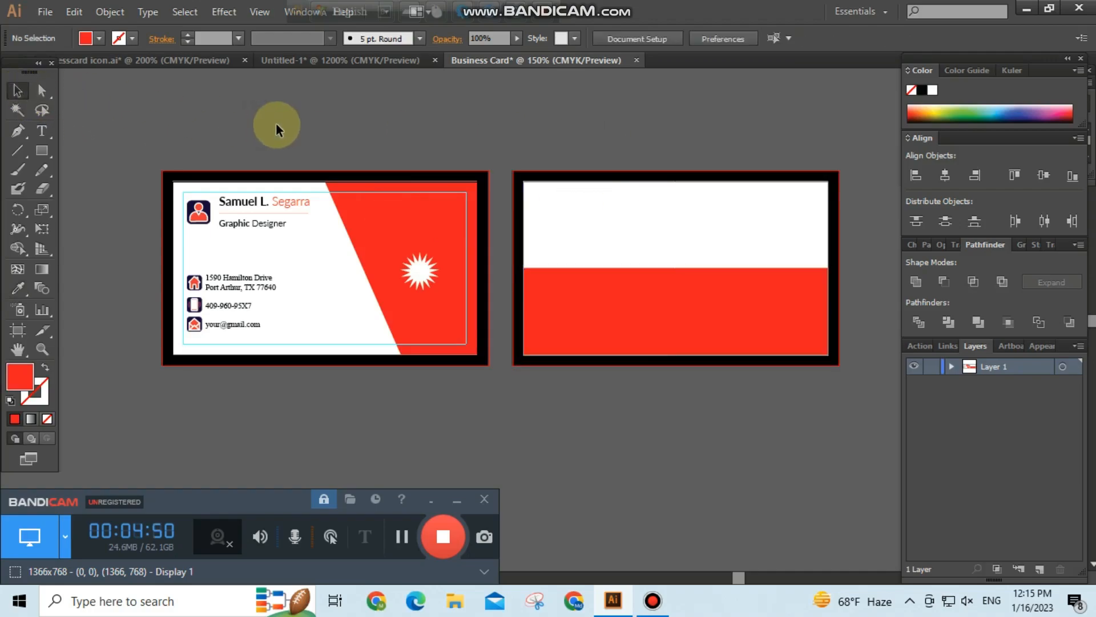
Copy the white star from the first card to below the second card and fill the copy with the red sampled from the second card.
left_click(419, 274)
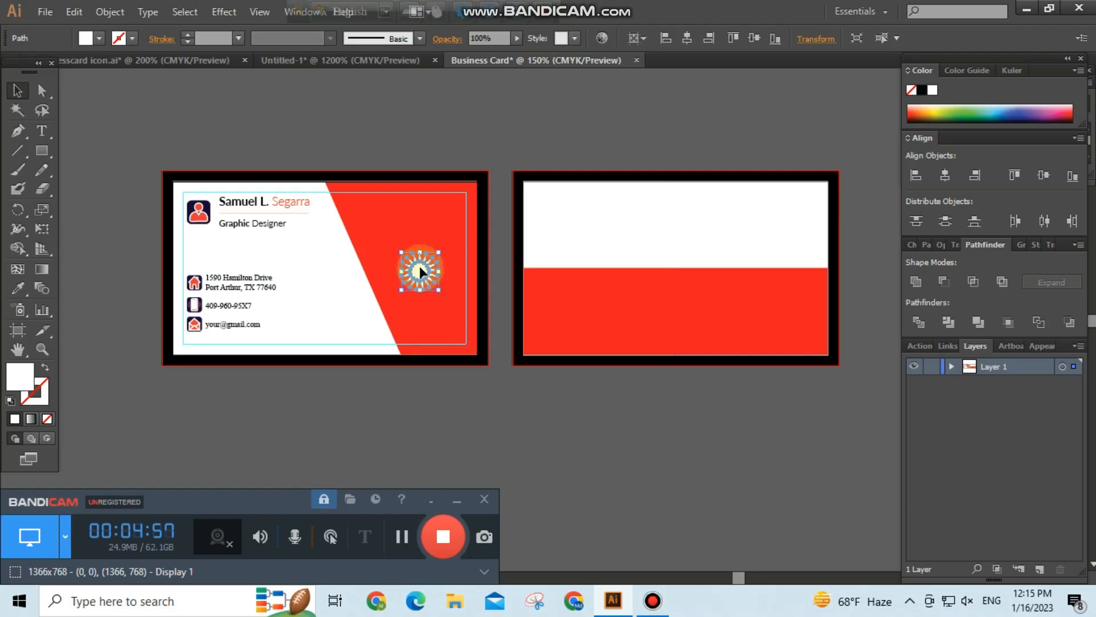
left_click_drag(421, 272, 645, 418)
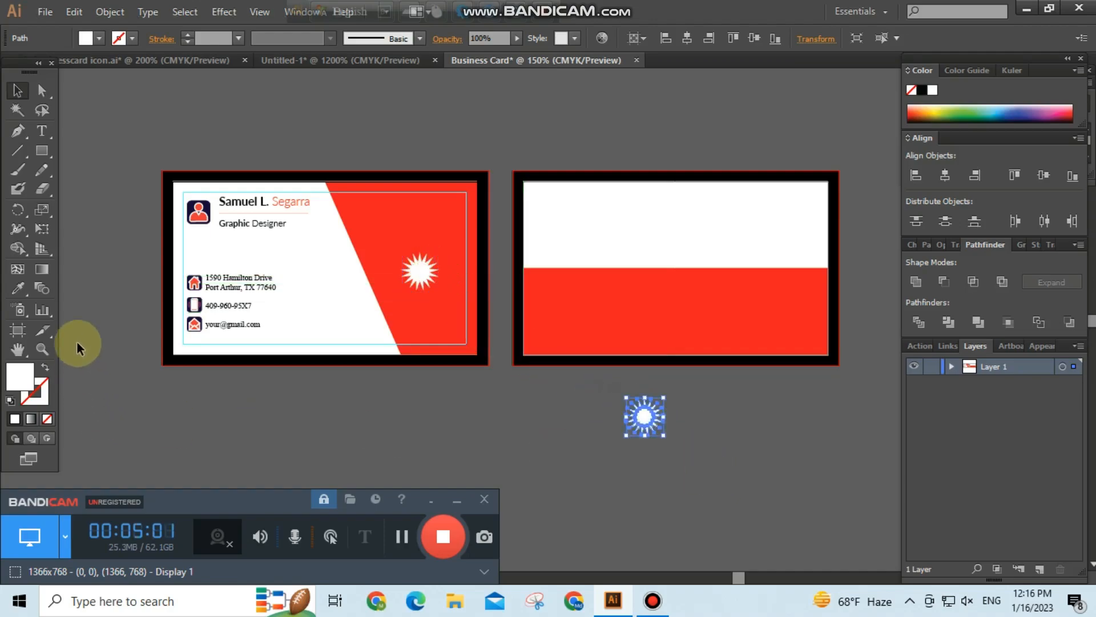
left_click(19, 290)
left_click(666, 315)
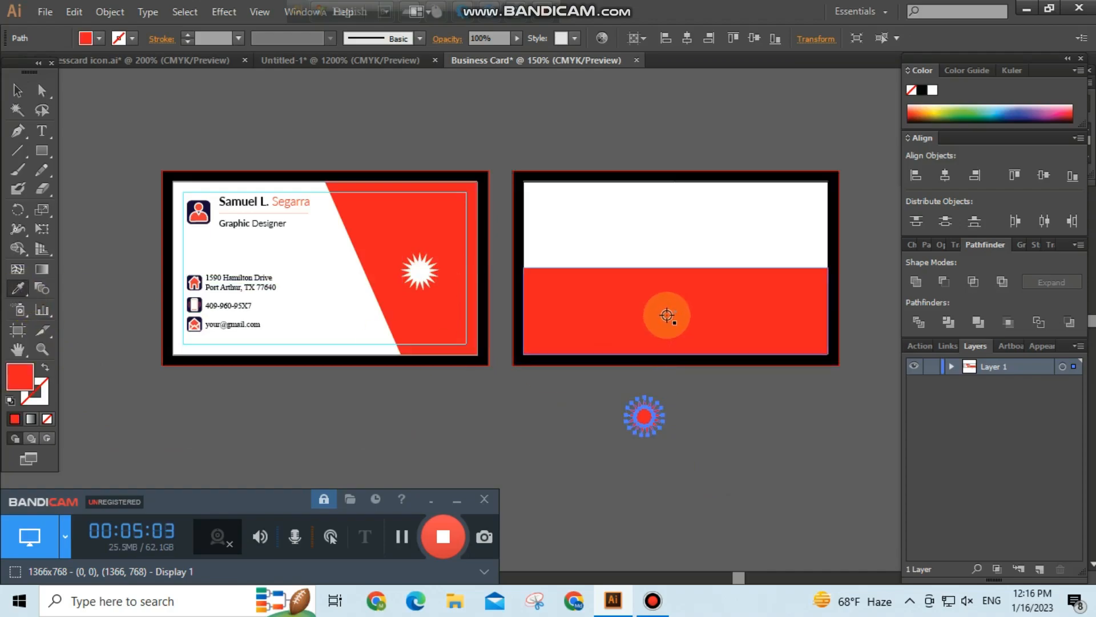
Enlarge the red star copy to about twice its size and move it onto the middle of the second card's white upper half.
left_click(17, 90)
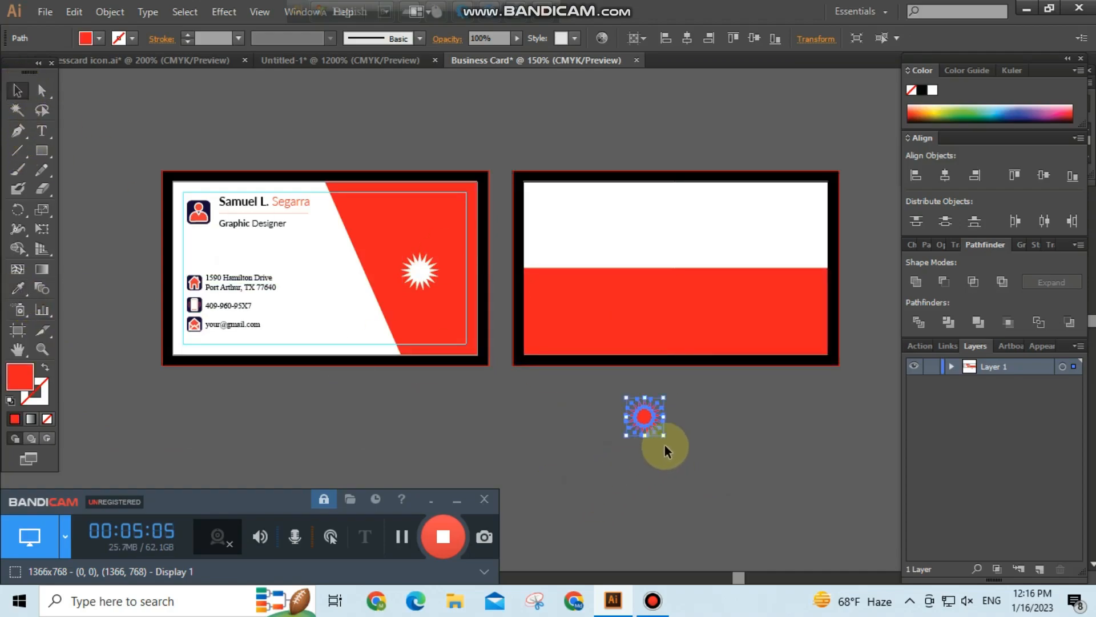
left_click_drag(664, 435, 722, 461)
left_click(732, 460)
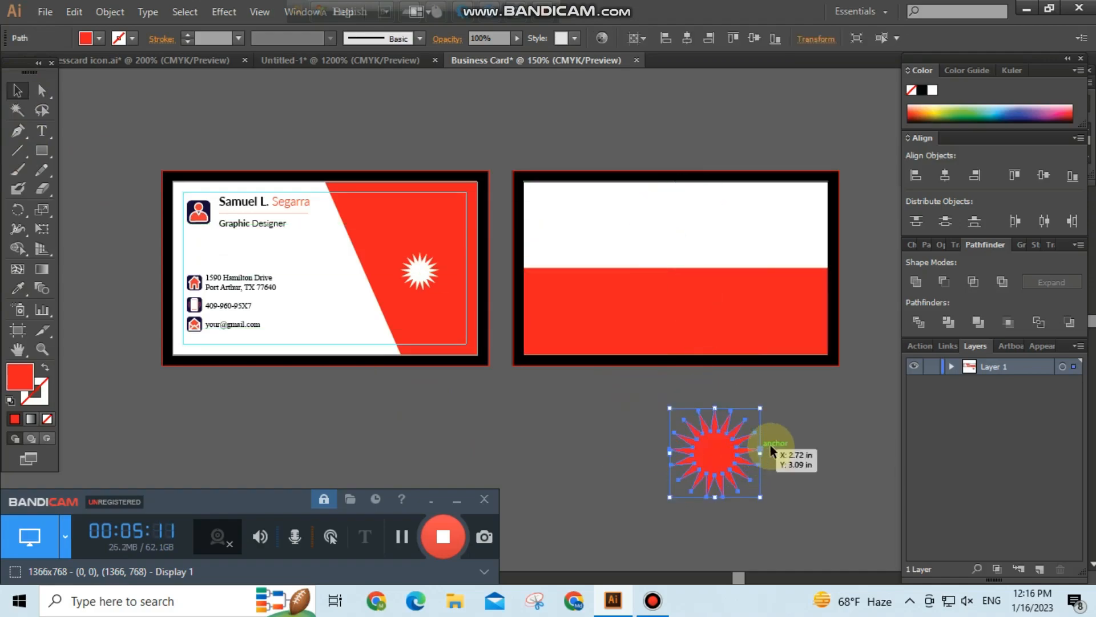
left_click_drag(761, 410, 684, 227)
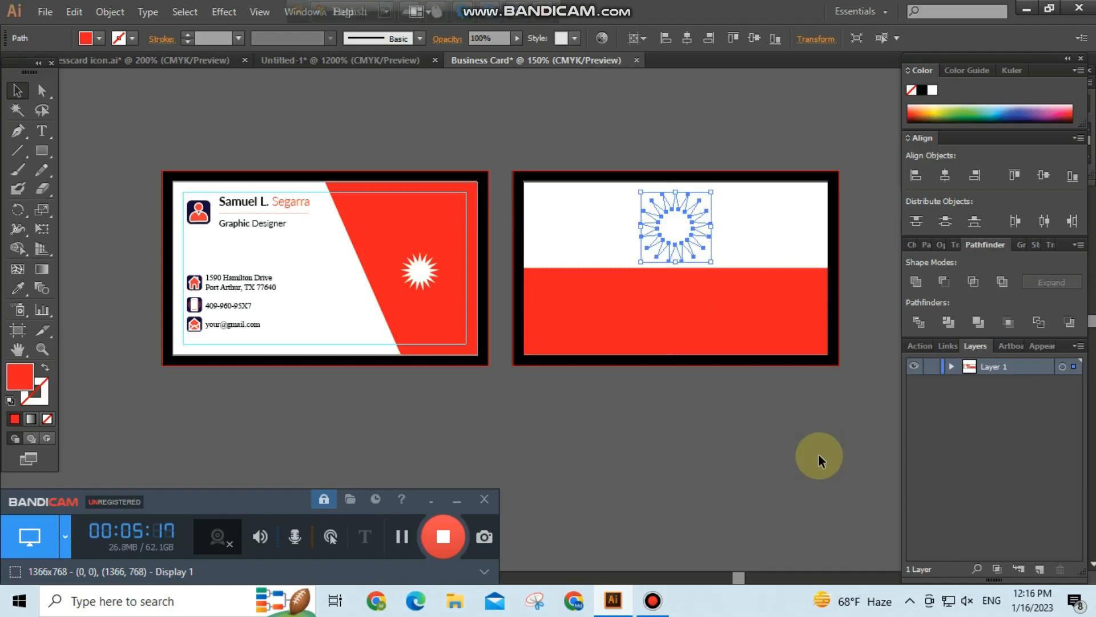
Bring the red star on the second card to the front of the stacking order.
right_click(680, 225)
mouse_move(749, 451)
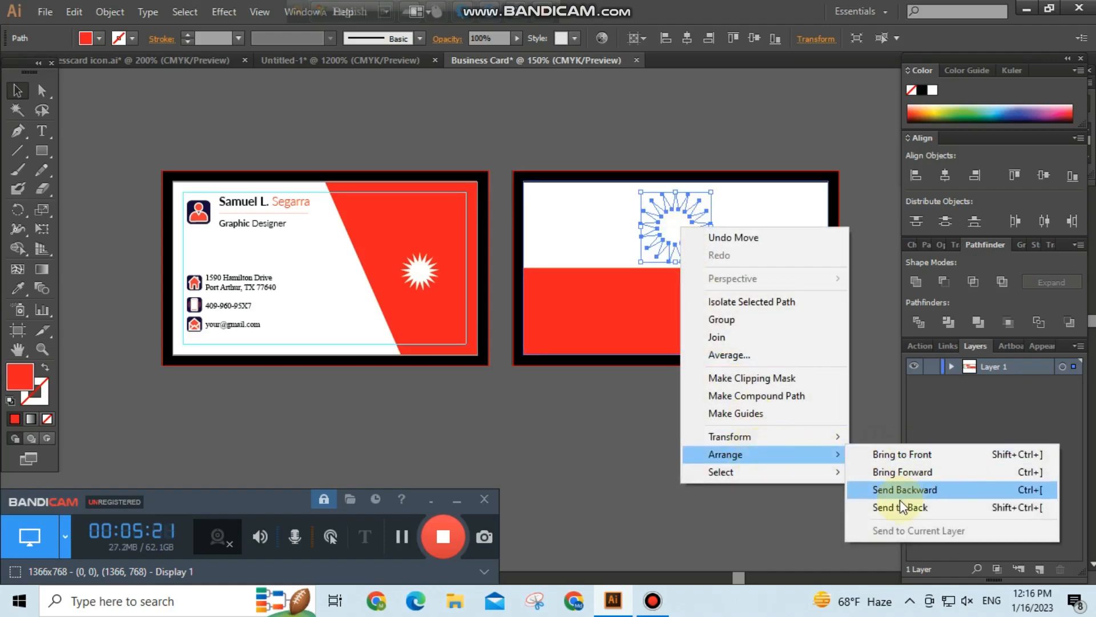
left_click(900, 453)
left_click(783, 445)
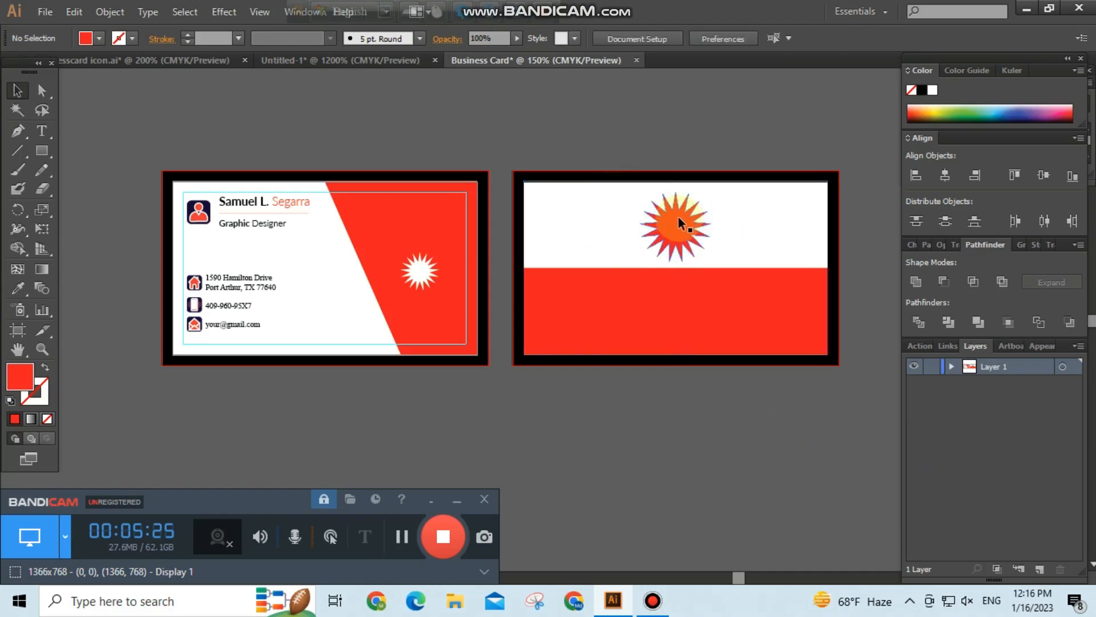
Add a center-aligned 36 pt text line reading COMPANY NAME on the empty canvas below the cards.
left_click(41, 131)
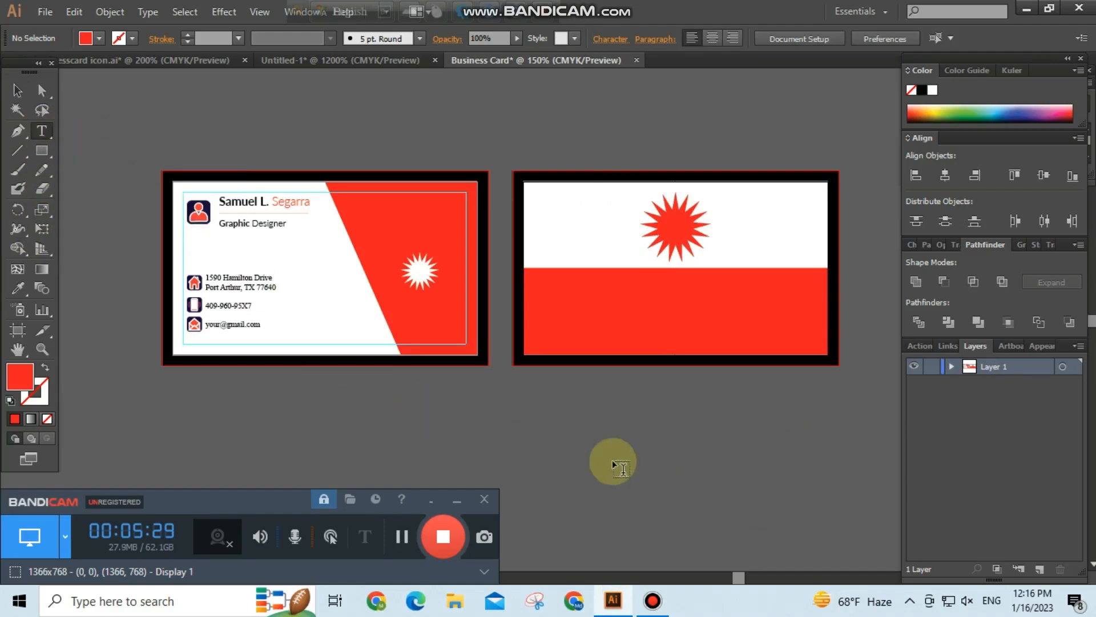
left_click(552, 428)
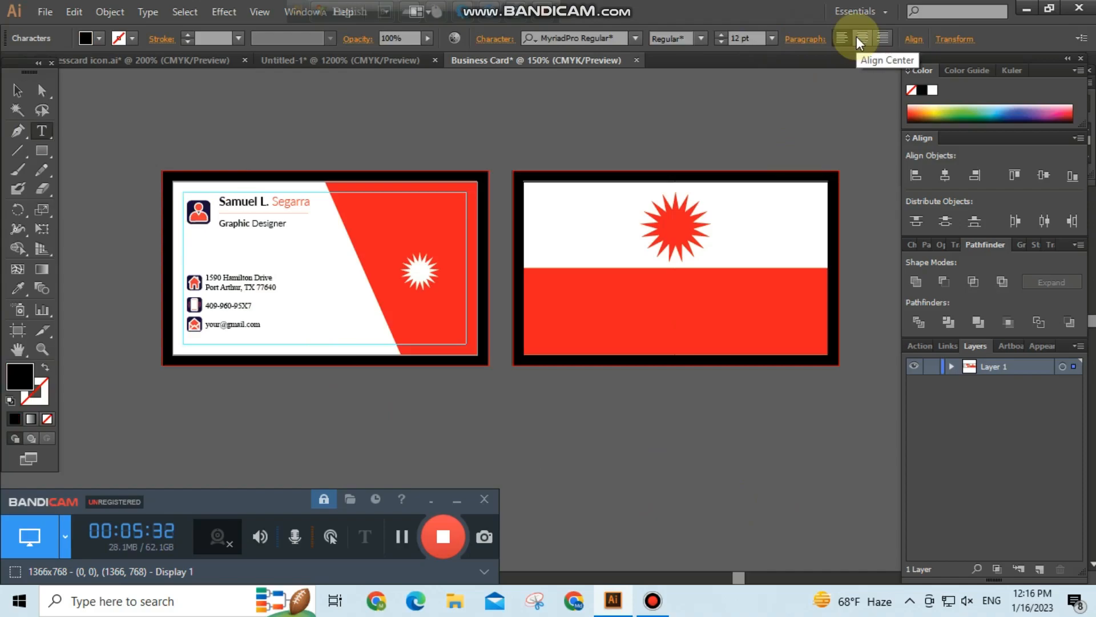
left_click(771, 38)
left_click(790, 272)
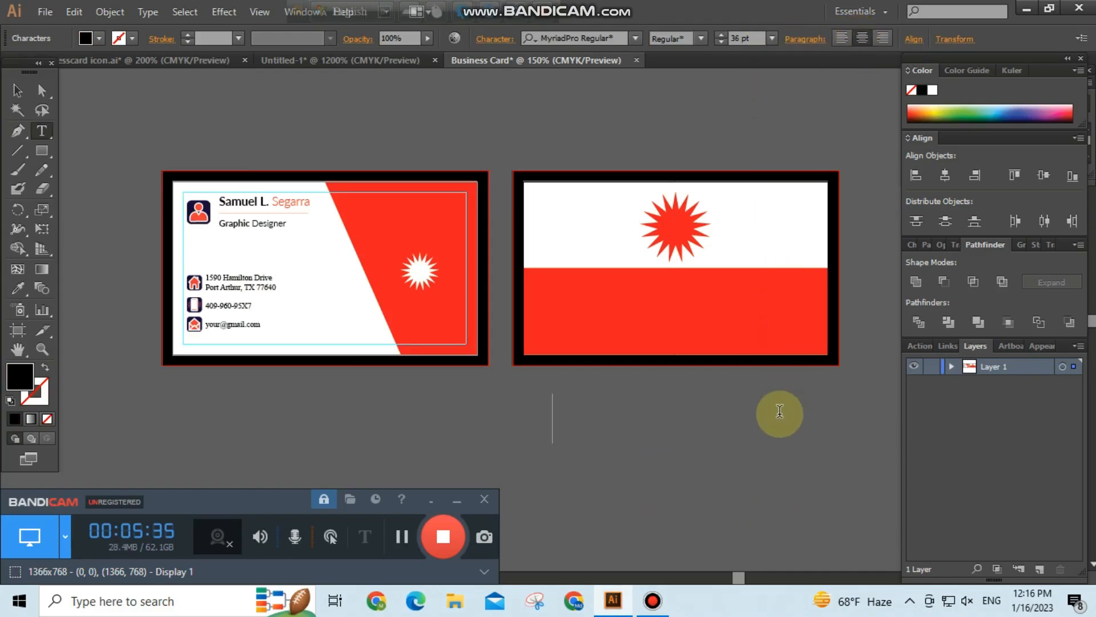
type("compa")
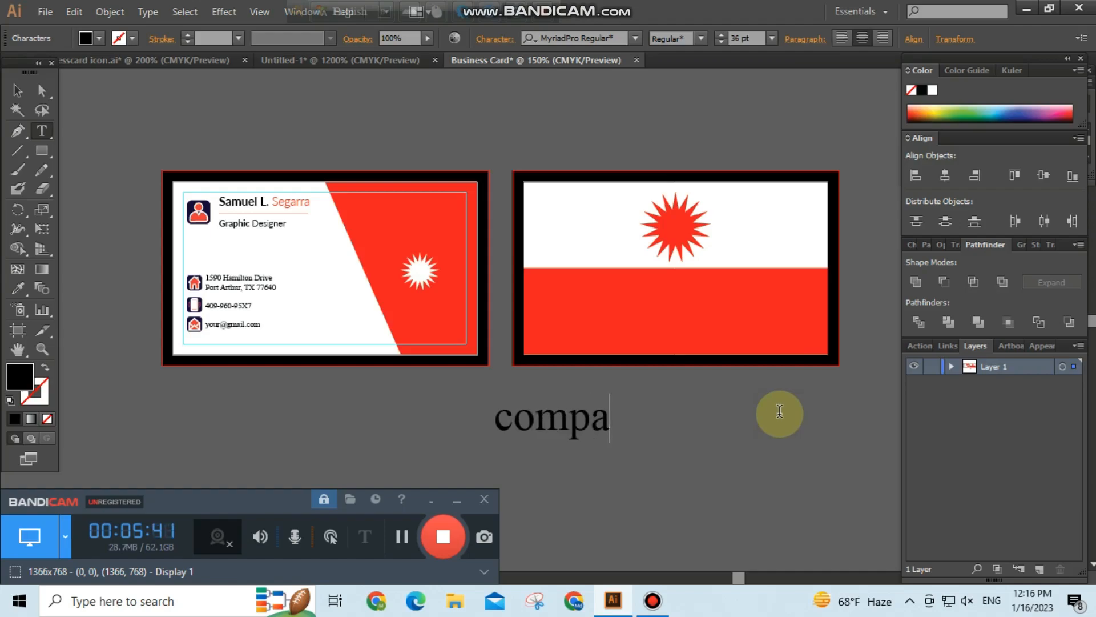
key("BackSpace")
key("BackSpace")
key("BackSpace")
key("BackSpace")
key("BackSpace")
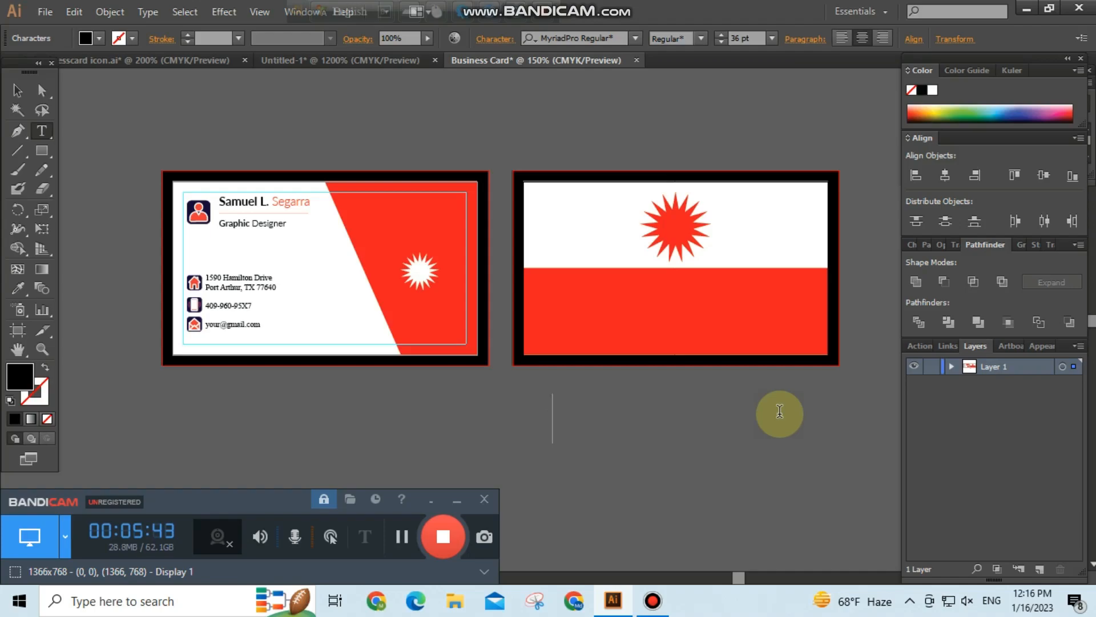
type("CO")
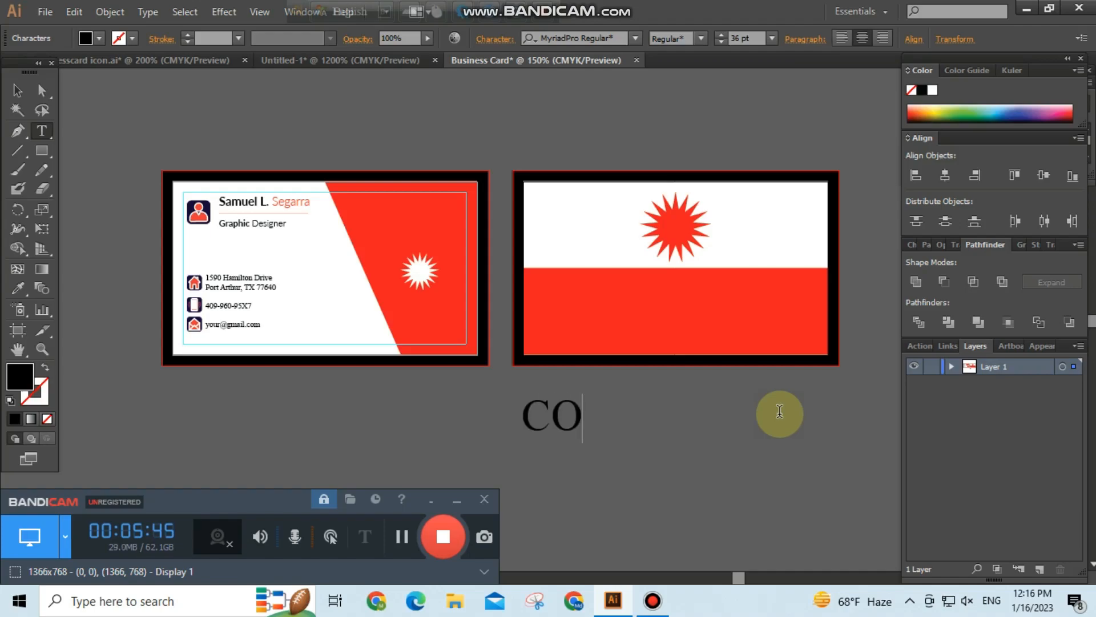
type("MPAN")
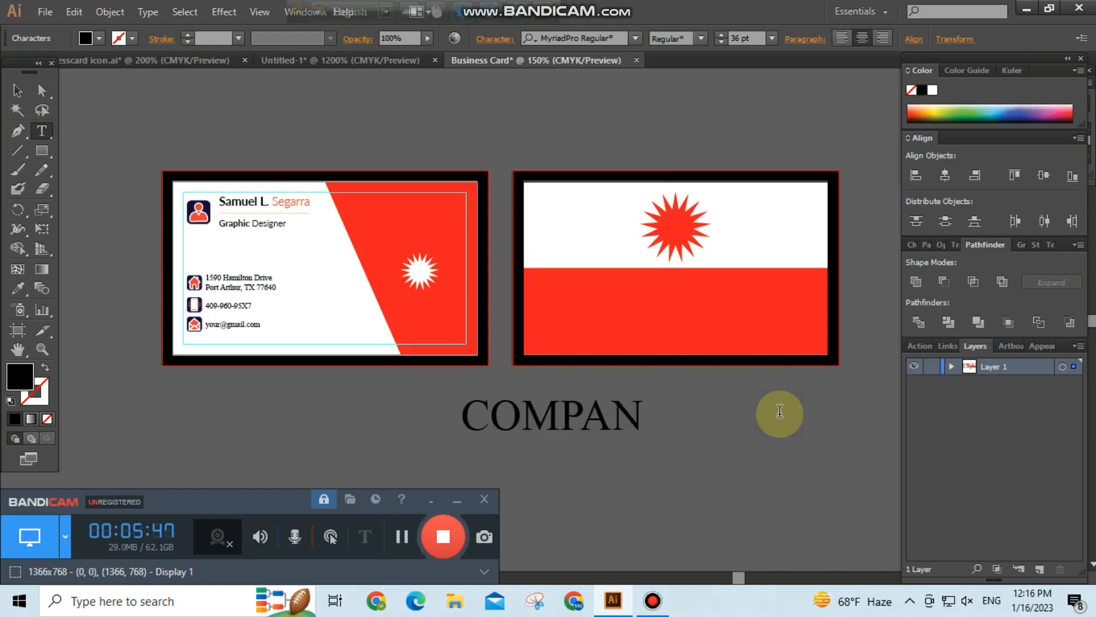
type("Y")
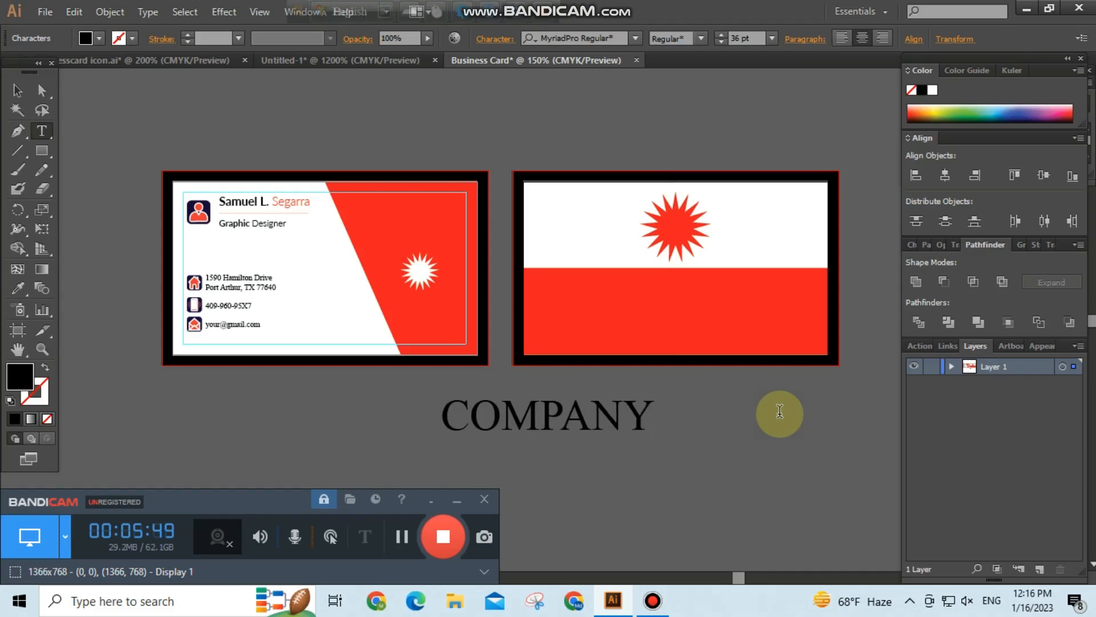
type(" NAME")
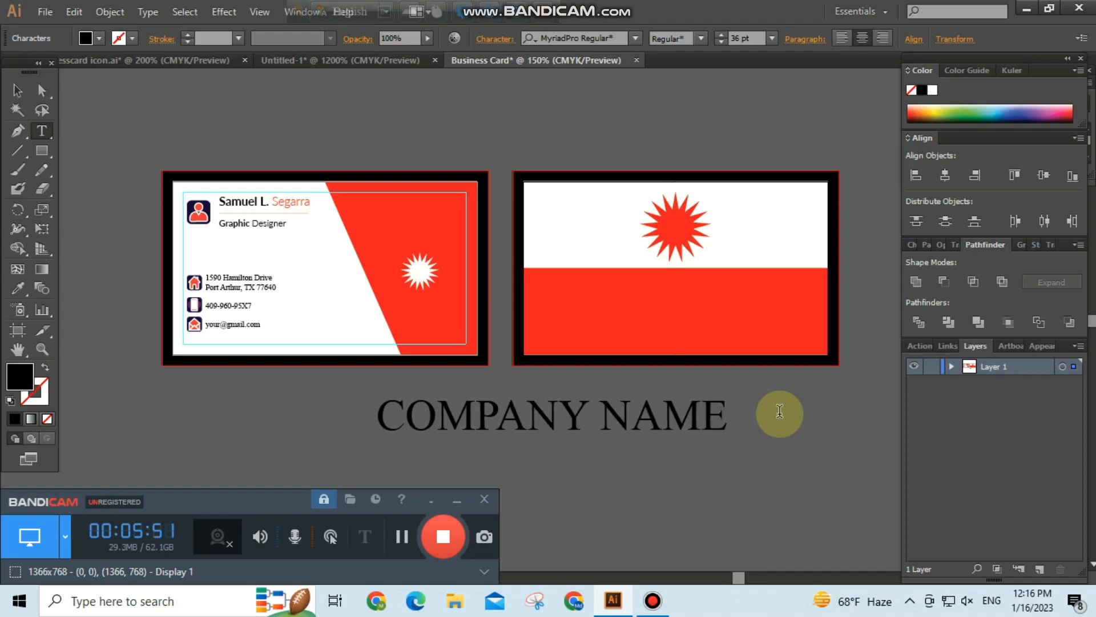
Set the whole COMPANY NAME text to 24 pt.
left_click(772, 38)
left_click(791, 257)
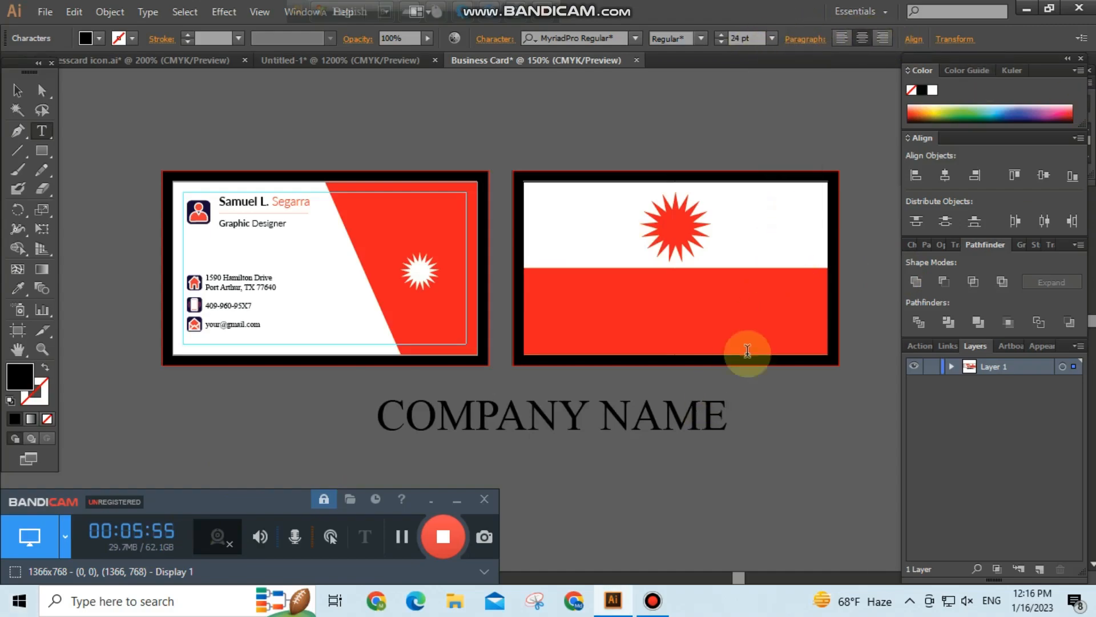
left_click_drag(748, 423, 318, 384)
left_click(773, 38)
left_click(793, 257)
left_click(18, 91)
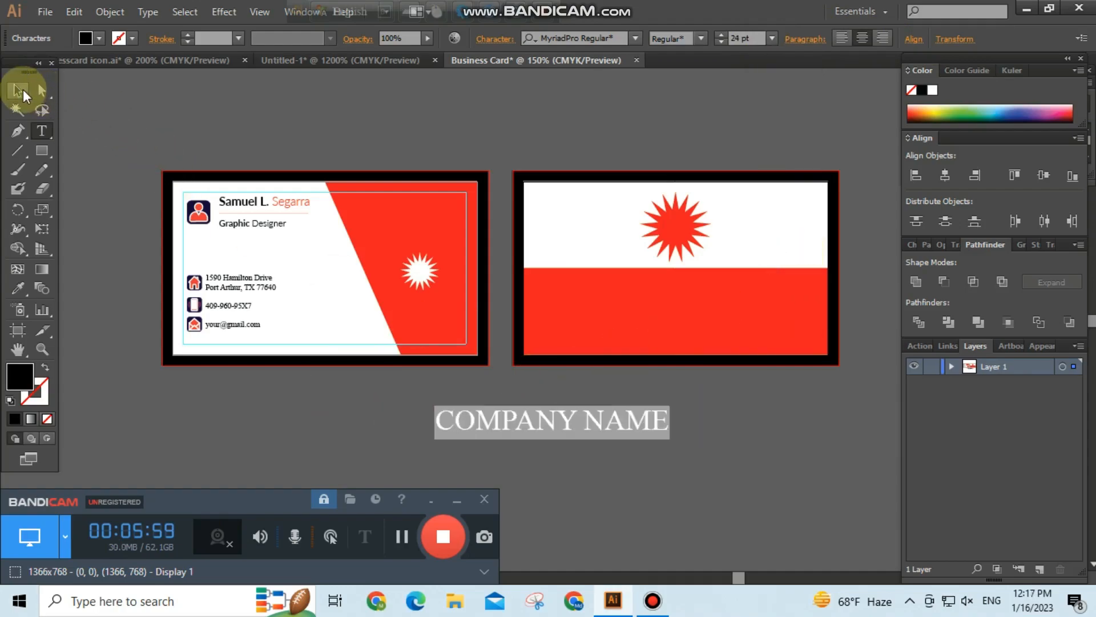
Fill the COMPANY NAME text with the white sampled from the first card and set its font to Lato Black.
left_click(17, 289)
left_click(313, 276)
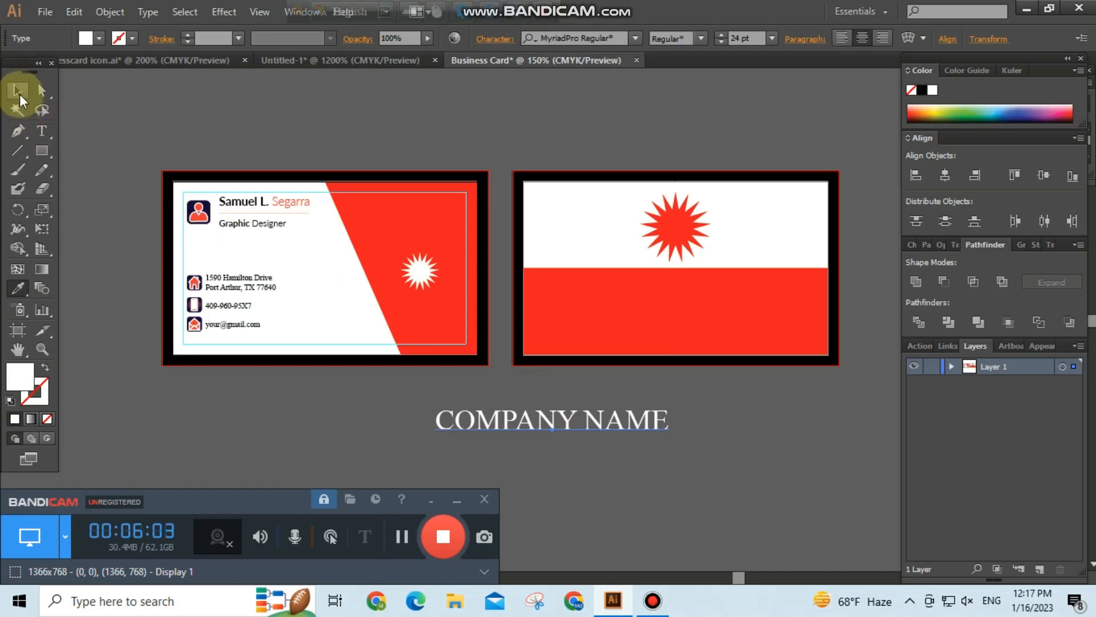
left_click(621, 36)
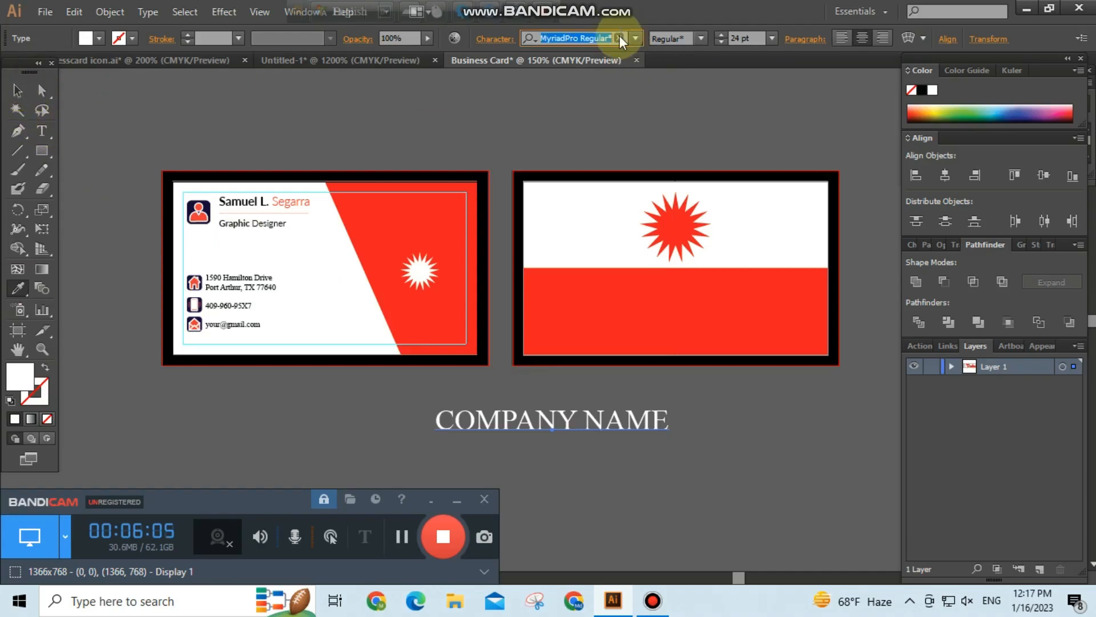
type("L")
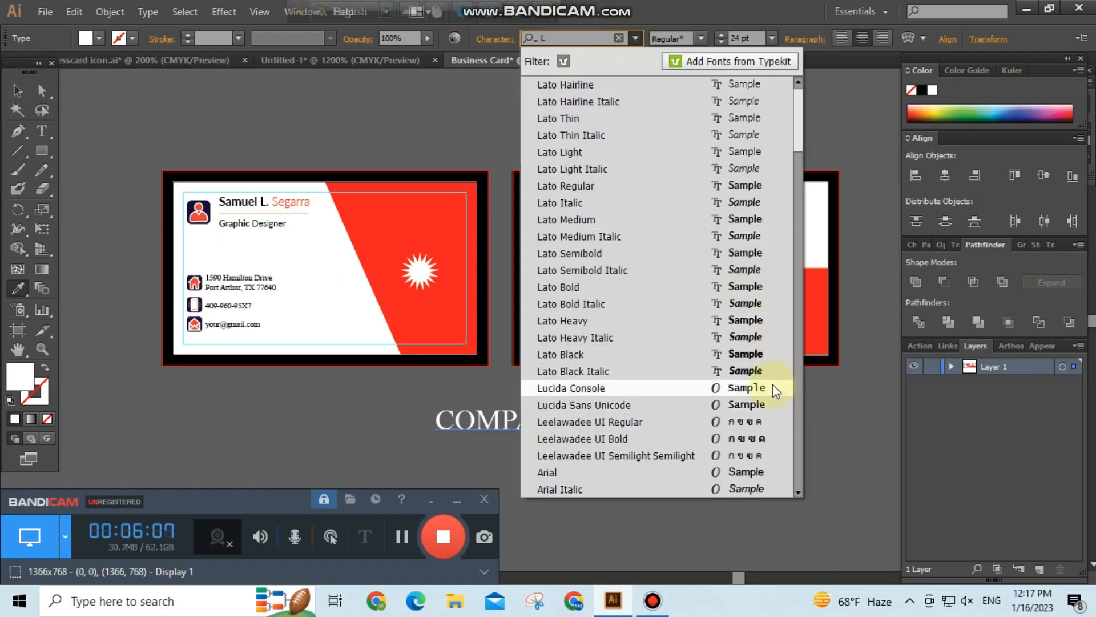
left_click(764, 355)
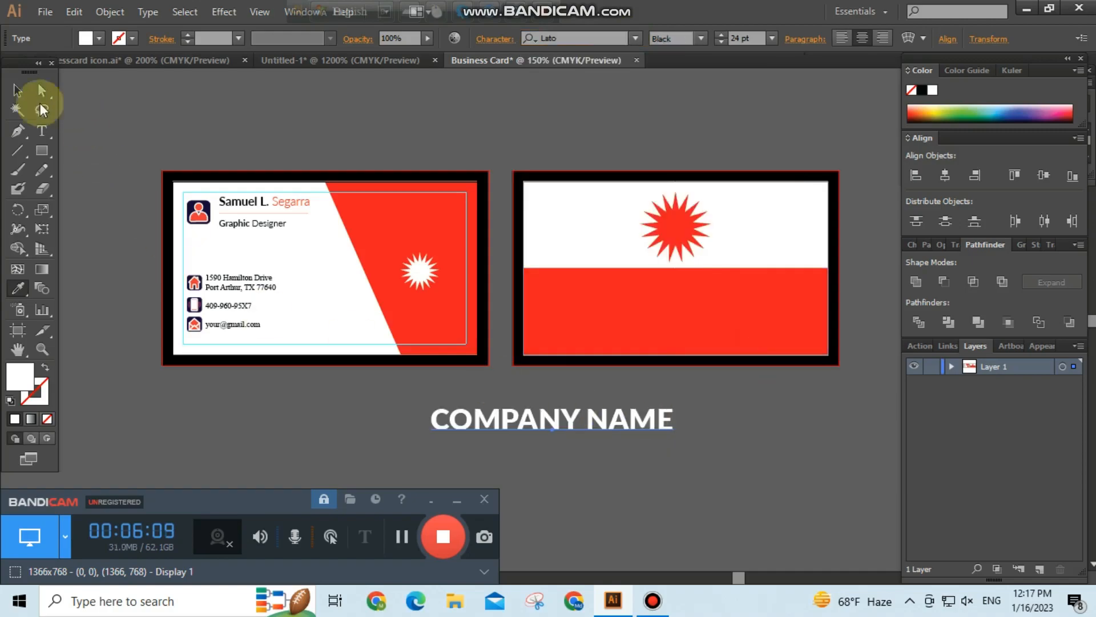
Move the COMPANY NAME text onto the upper part of the second card's red area, centered below the star.
left_click(21, 90)
left_click_drag(598, 420, 722, 291)
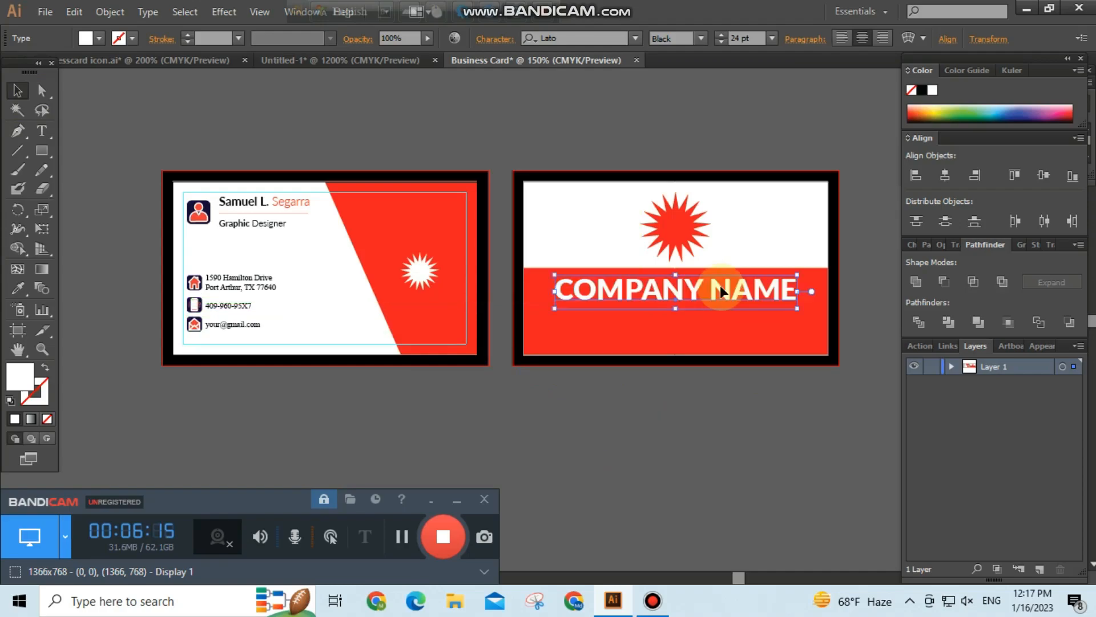
left_click(758, 464)
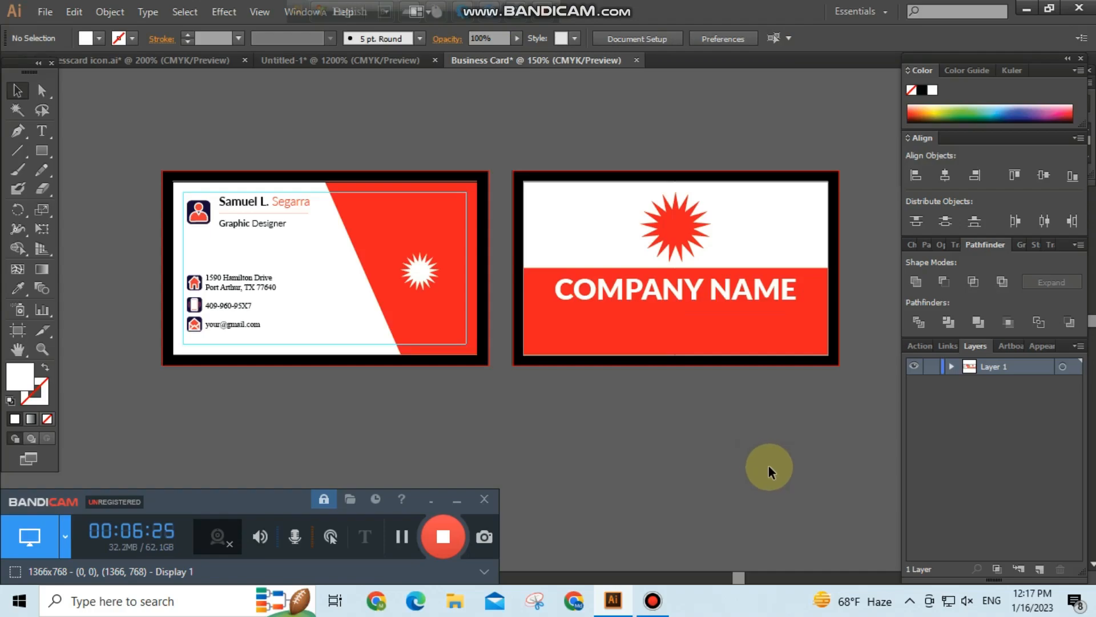
left_click(715, 246)
left_click(750, 477)
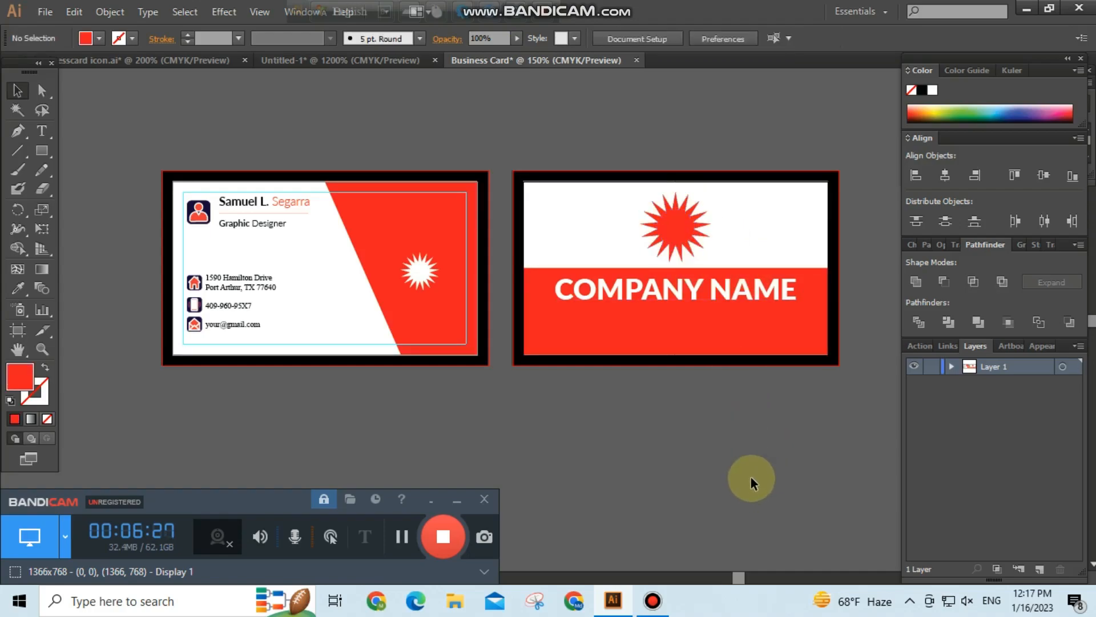
scroll(680, 450, "up", 1)
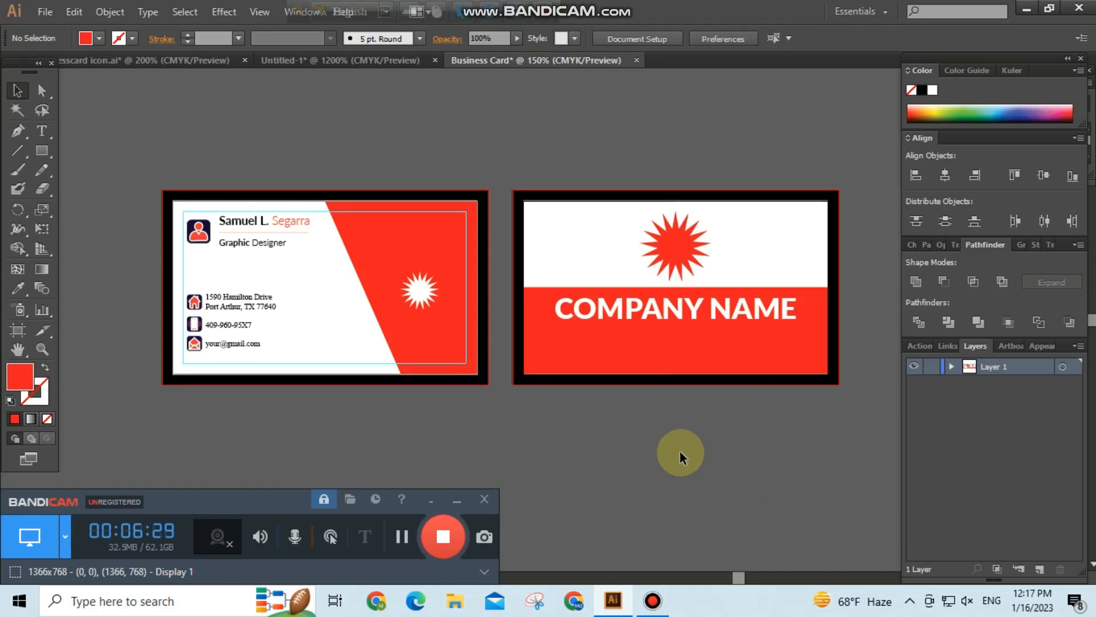
left_click(399, 535)
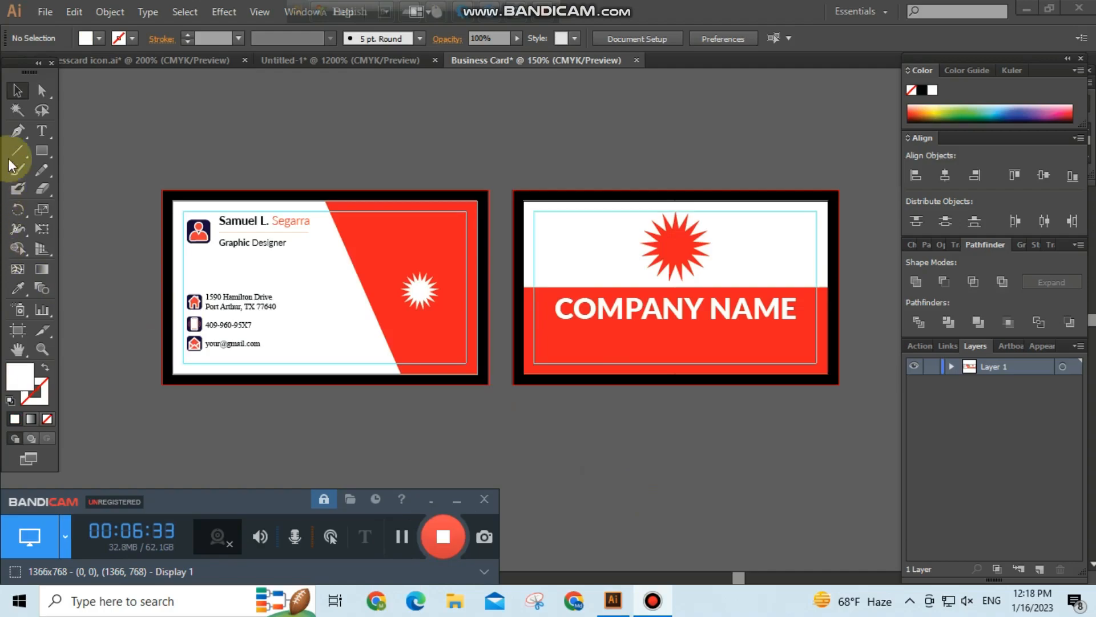
Add a center-aligned text line reading yourwebsite.com in Lato Light at 9 pt above the first card.
left_click_drag(42, 131, 101, 137)
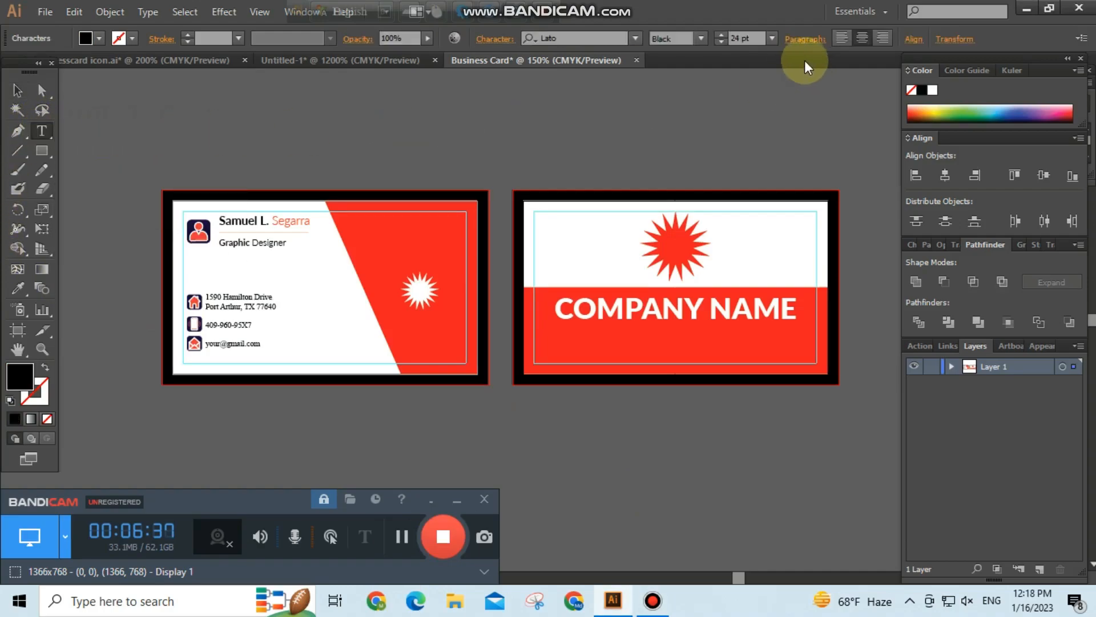
left_click(701, 38)
left_click(674, 127)
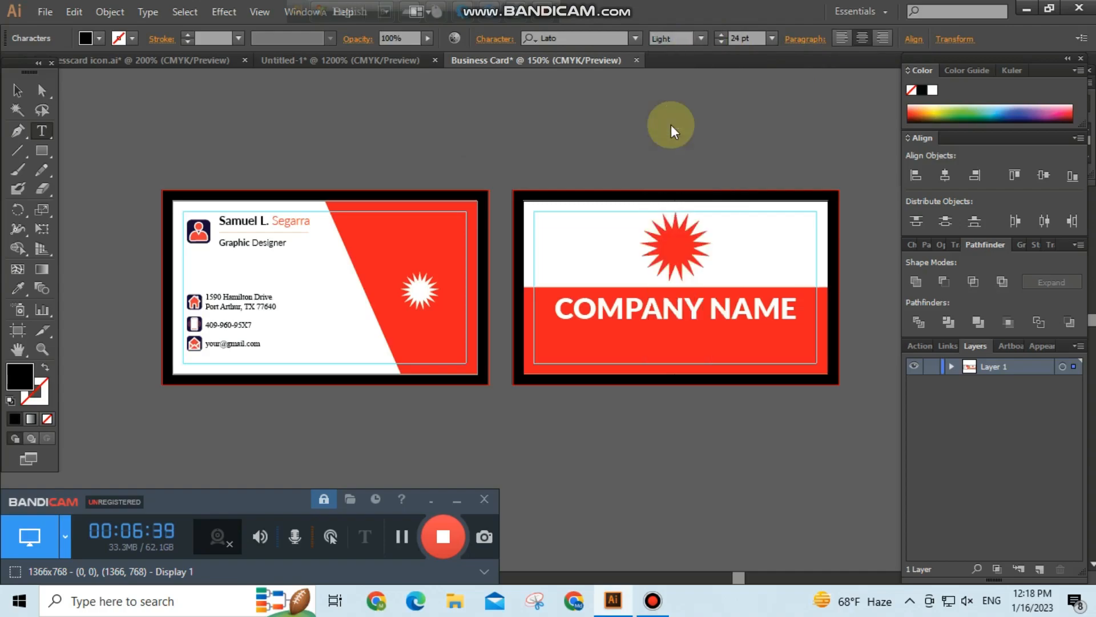
left_click(772, 39)
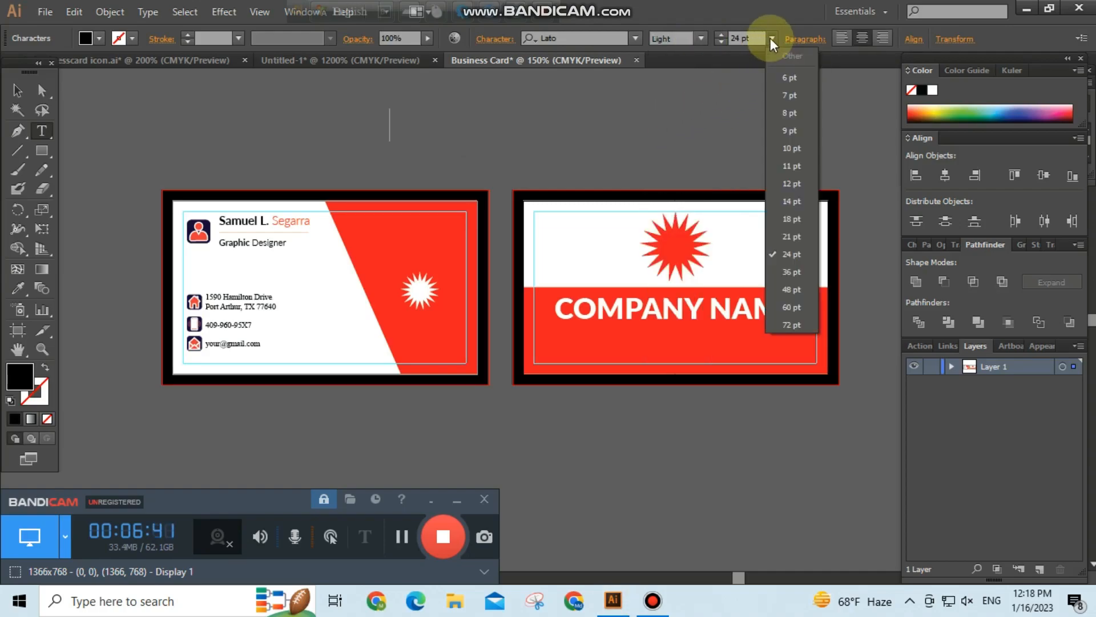
left_click(788, 130)
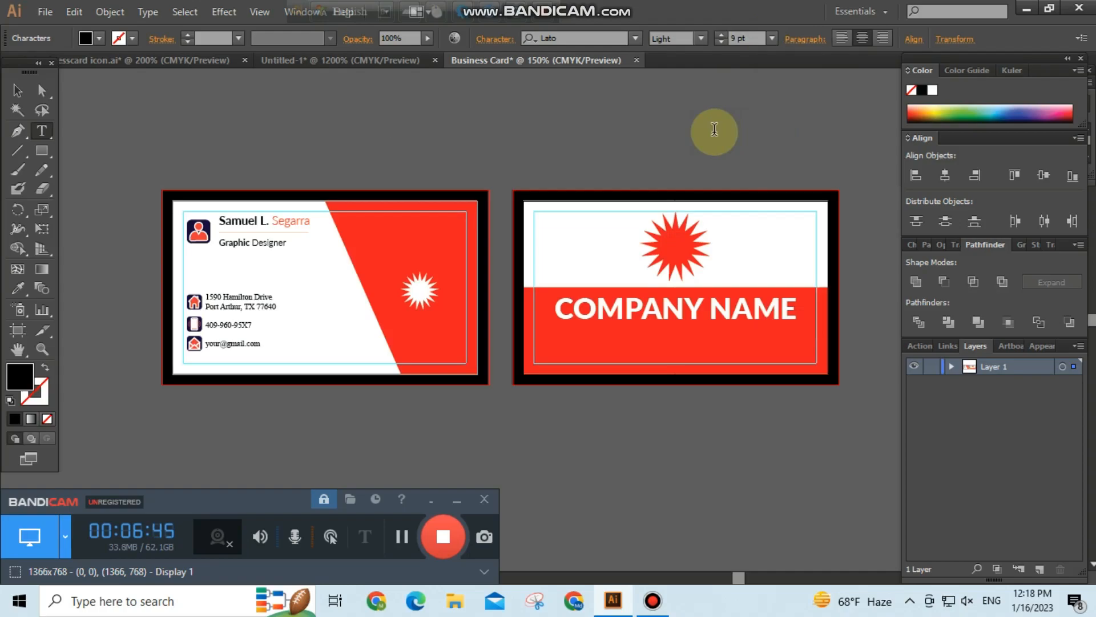
type("UR")
key("BackSpace")
type("bsite.com")
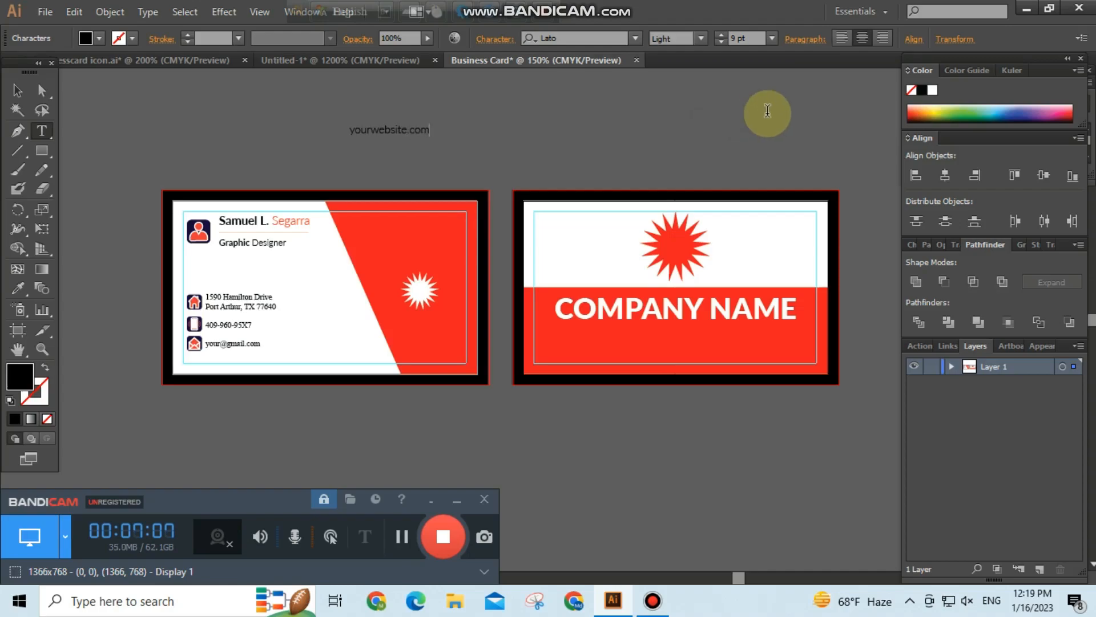
Fill the yourwebsite.com text with the white sampled from the first card.
left_click_drag(435, 133, 322, 133)
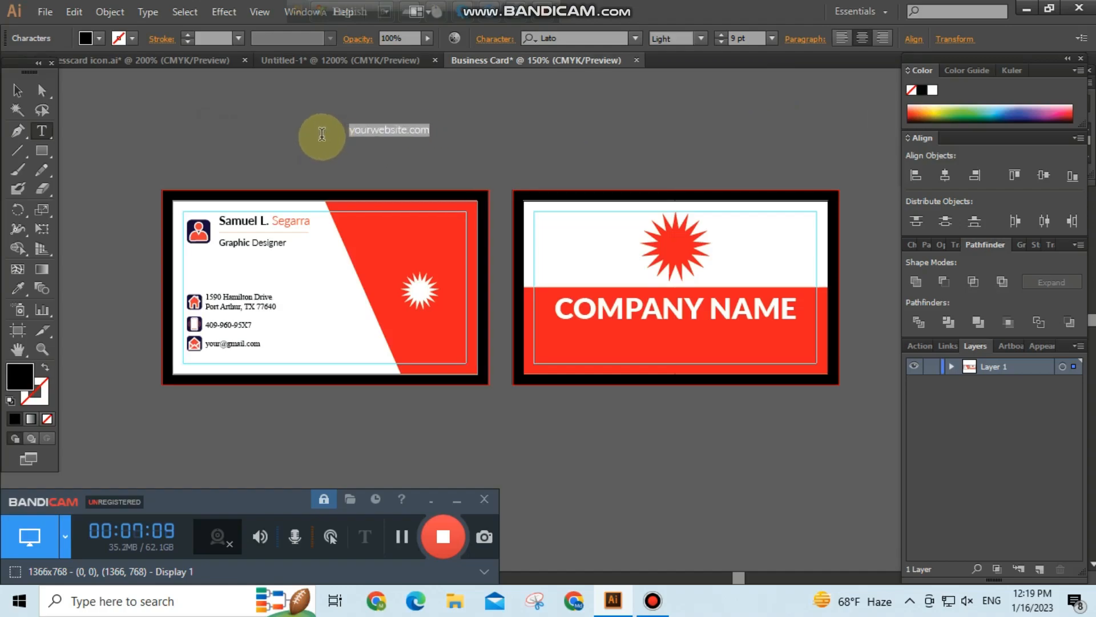
left_click(18, 288)
left_click(318, 274)
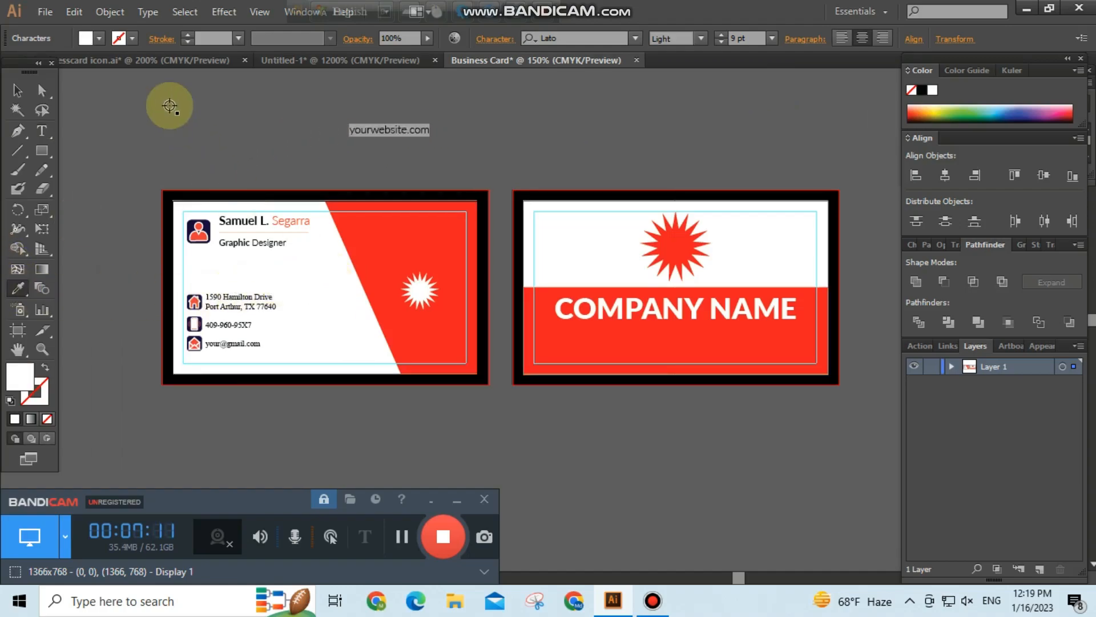
Move the yourwebsite.com text into the second card's red area, centered below COMPANY NAME and resting just above the lower safe-area guide.
left_click(18, 90)
left_click(149, 105)
left_click_drag(402, 135, 669, 360)
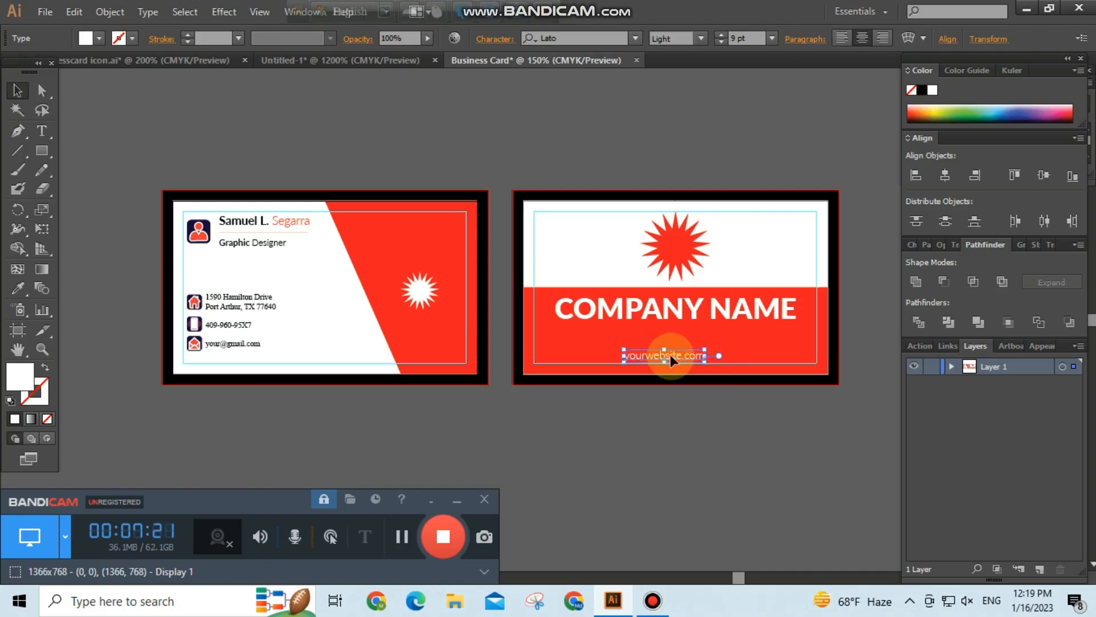
scroll(674, 356, "up", 3)
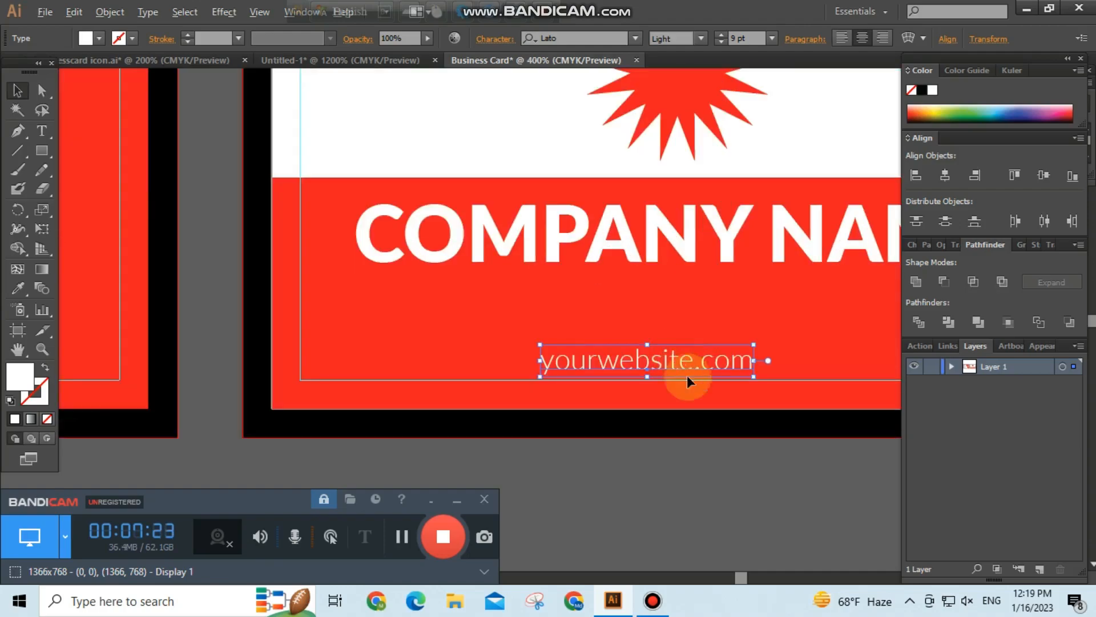
key("Down")
key("Down")
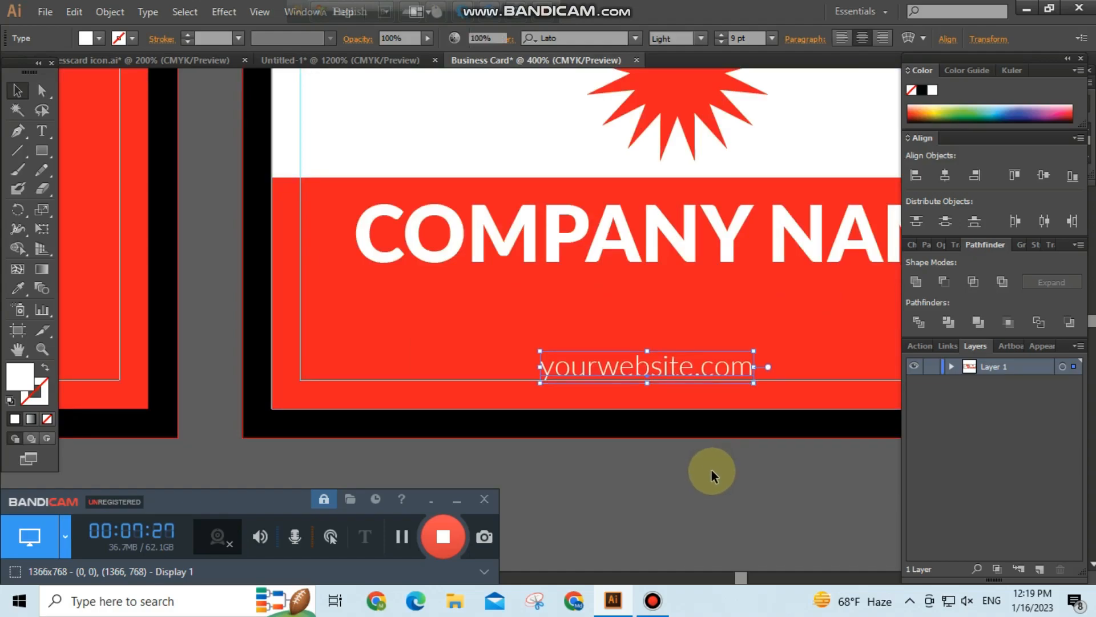
left_click(711, 471)
scroll(657, 366, "down", 2)
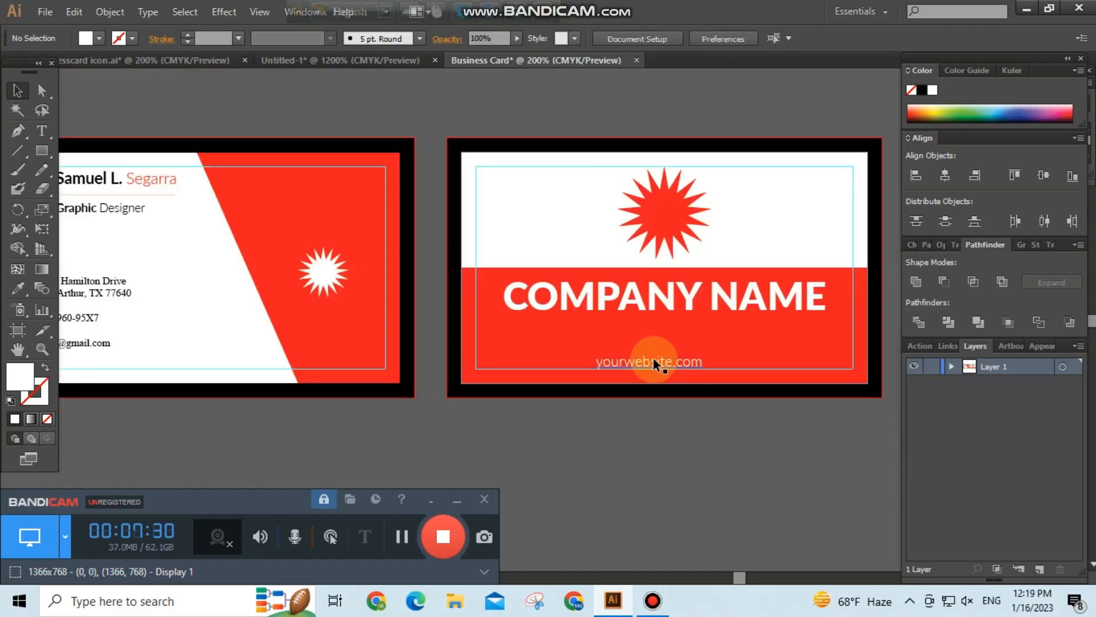
Left-align the COMPANY NAME and yourwebsite.com texts, then move the website line until its start lines up with the company name's.
left_click(719, 299)
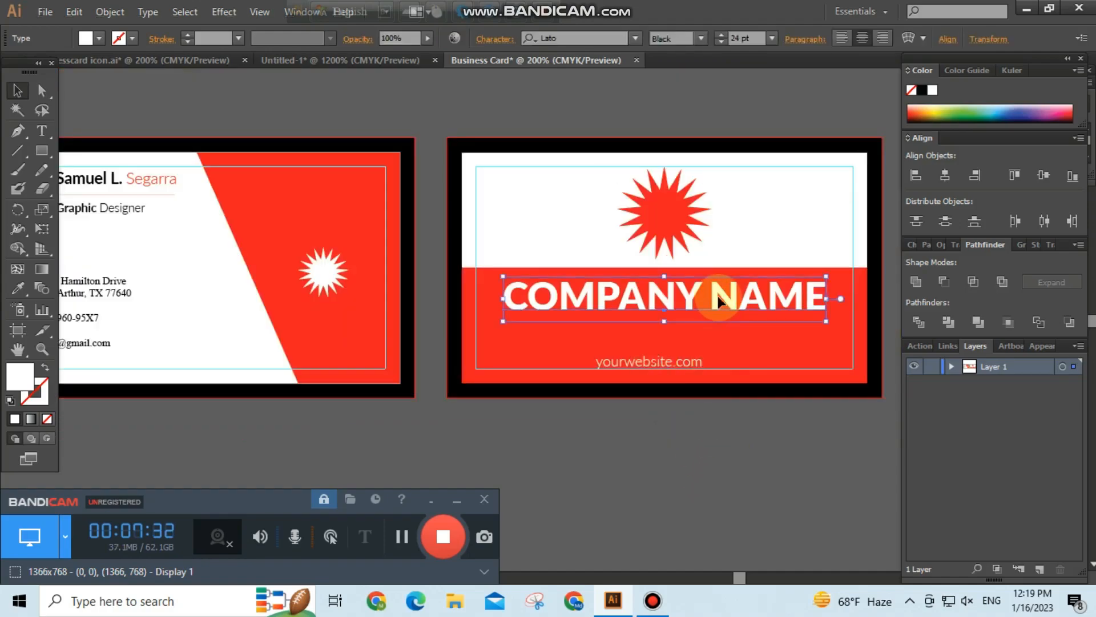
left_click(676, 366, "shift")
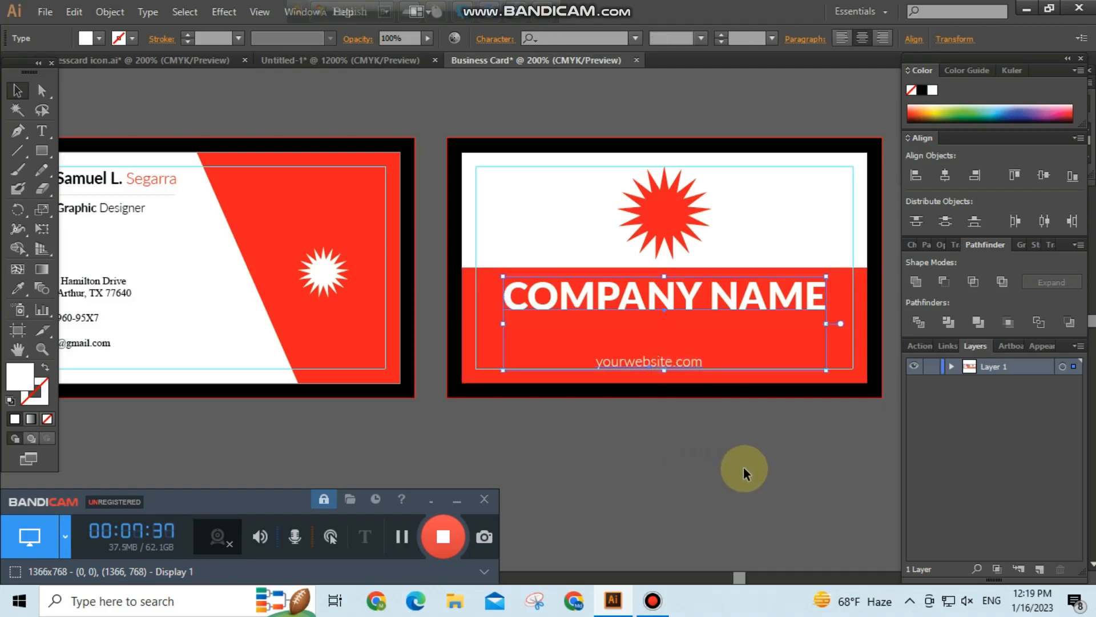
left_click(842, 38)
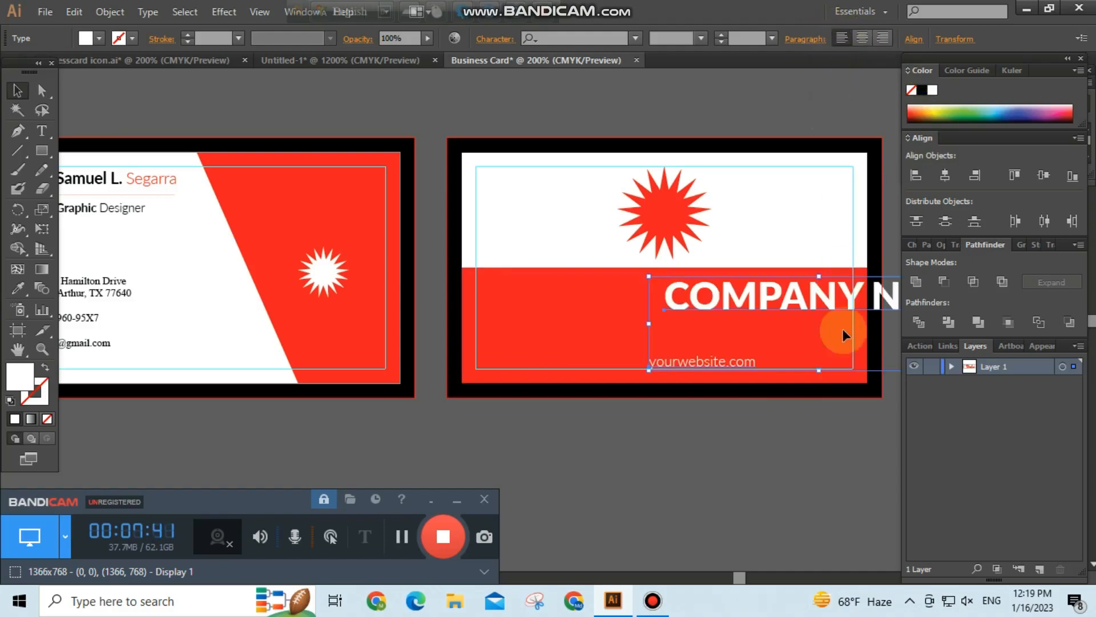
left_click(814, 460)
left_click(740, 363)
left_click_drag(740, 363, 753, 362)
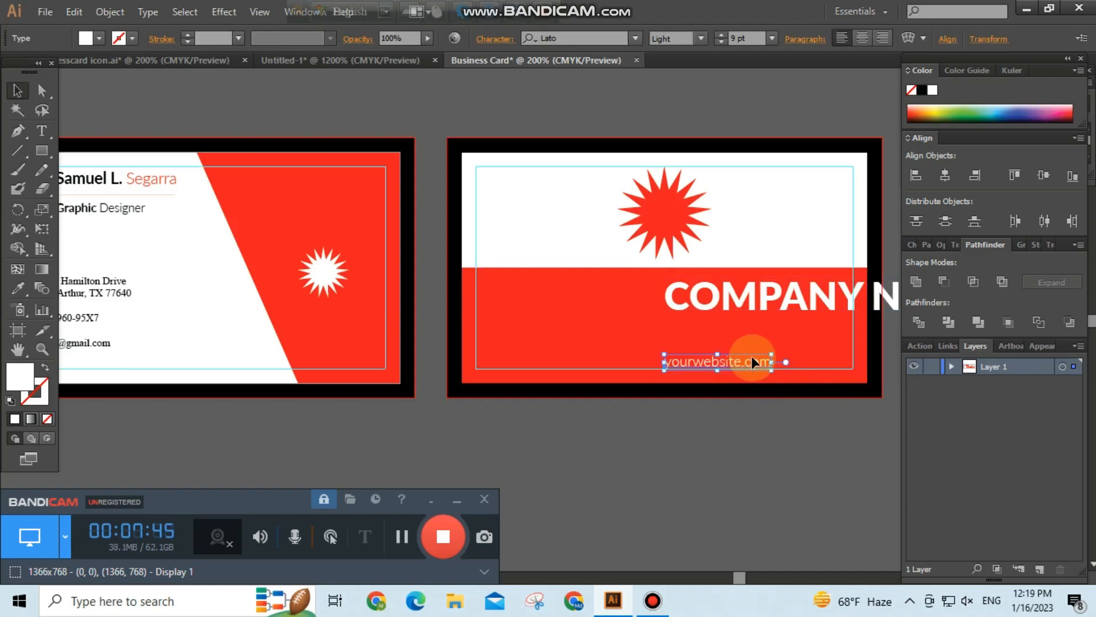
Set the paragraph alignment of both the COMPANY NAME and yourwebsite.com texts to center.
left_click(863, 39)
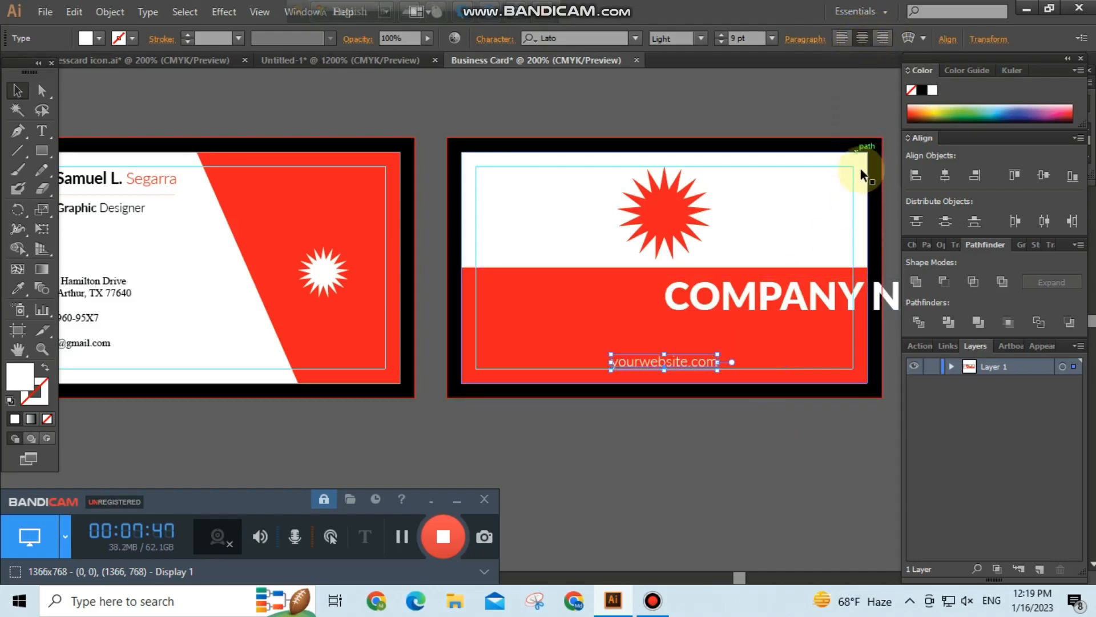
left_click(787, 303, "shift")
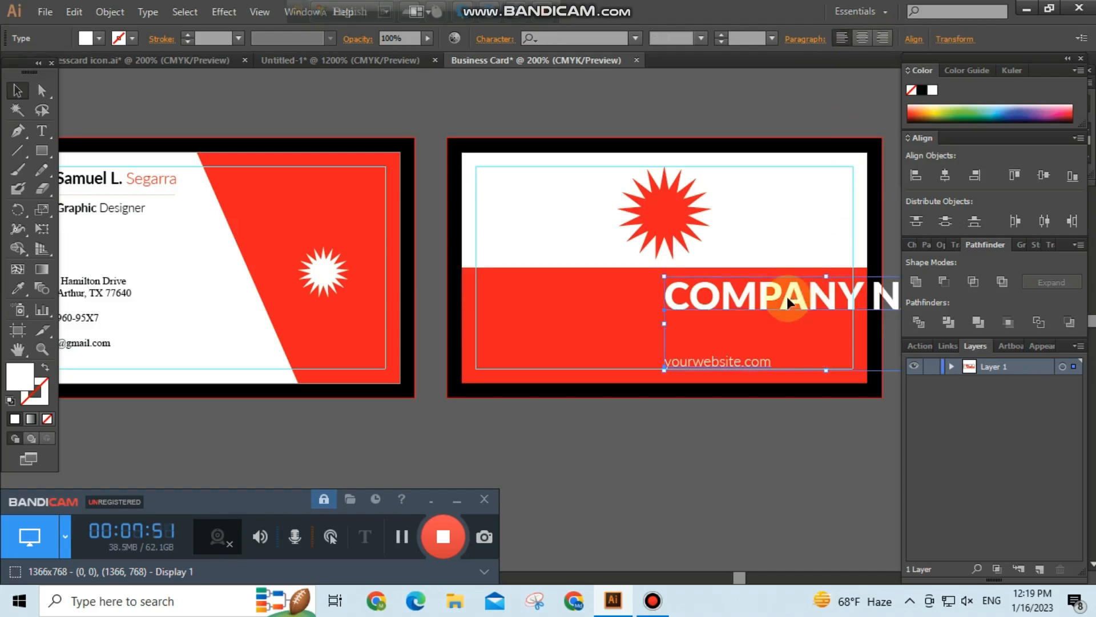
left_click(862, 38)
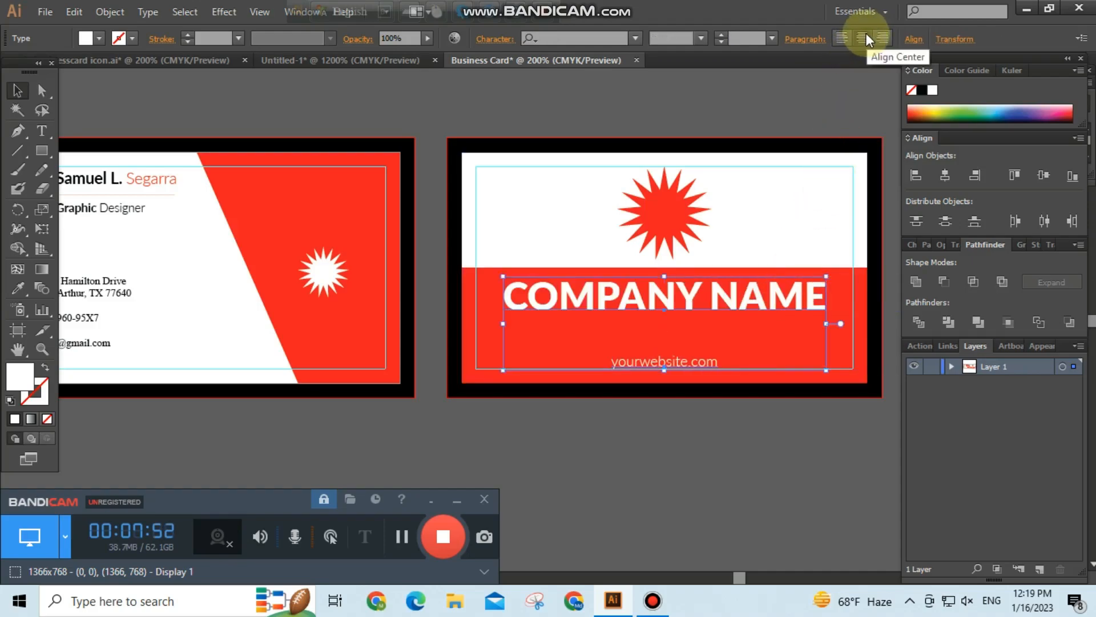
left_click(773, 531)
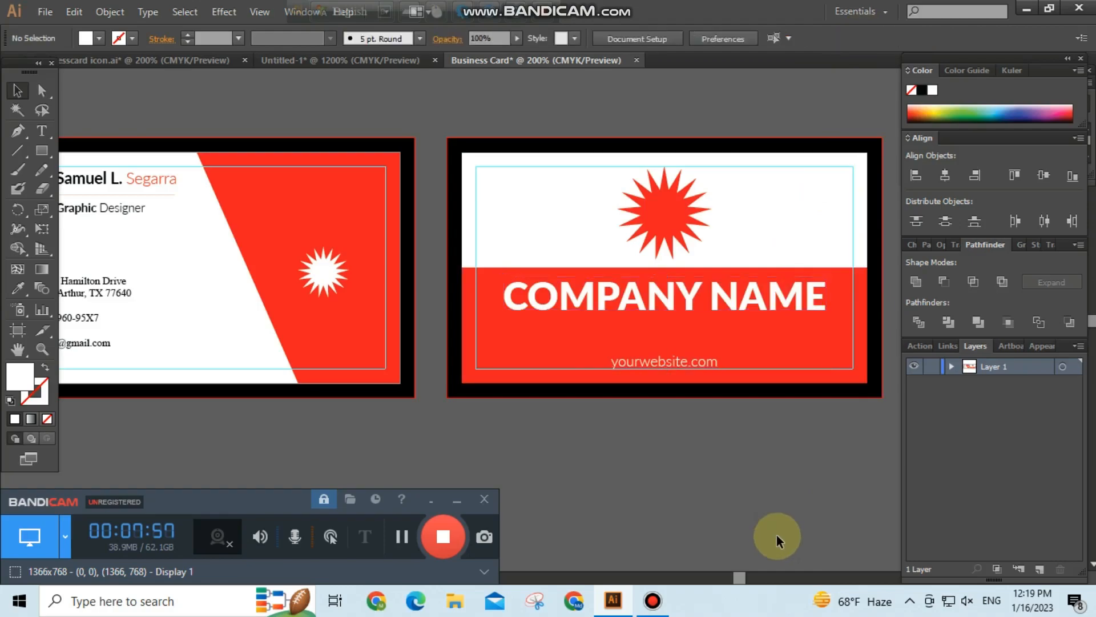
scroll(589, 286, "down", 1)
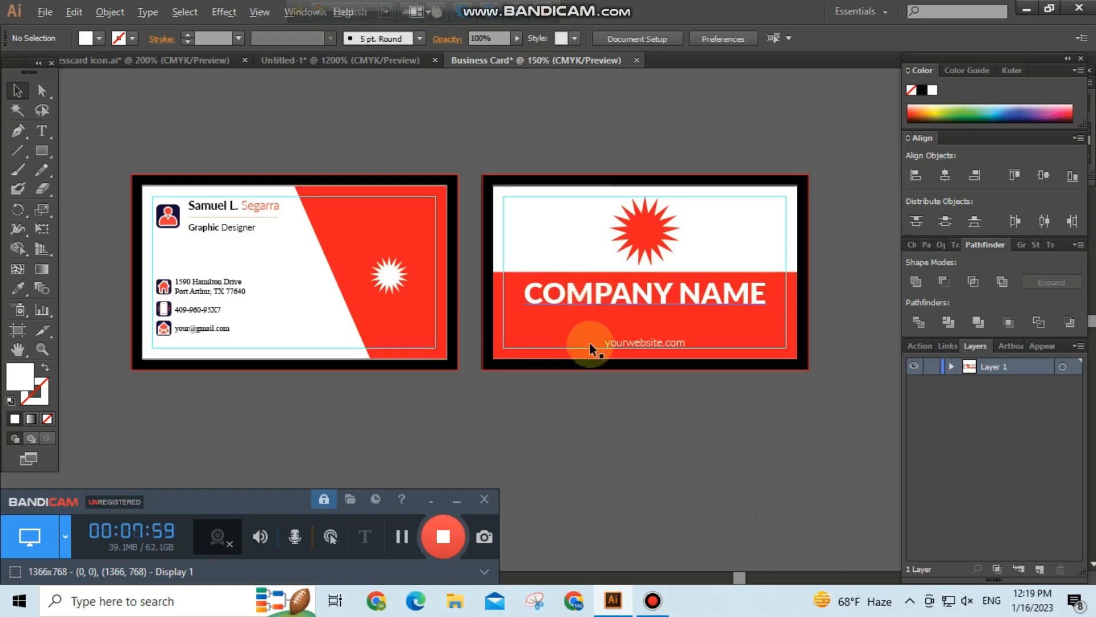
left_click(403, 536)
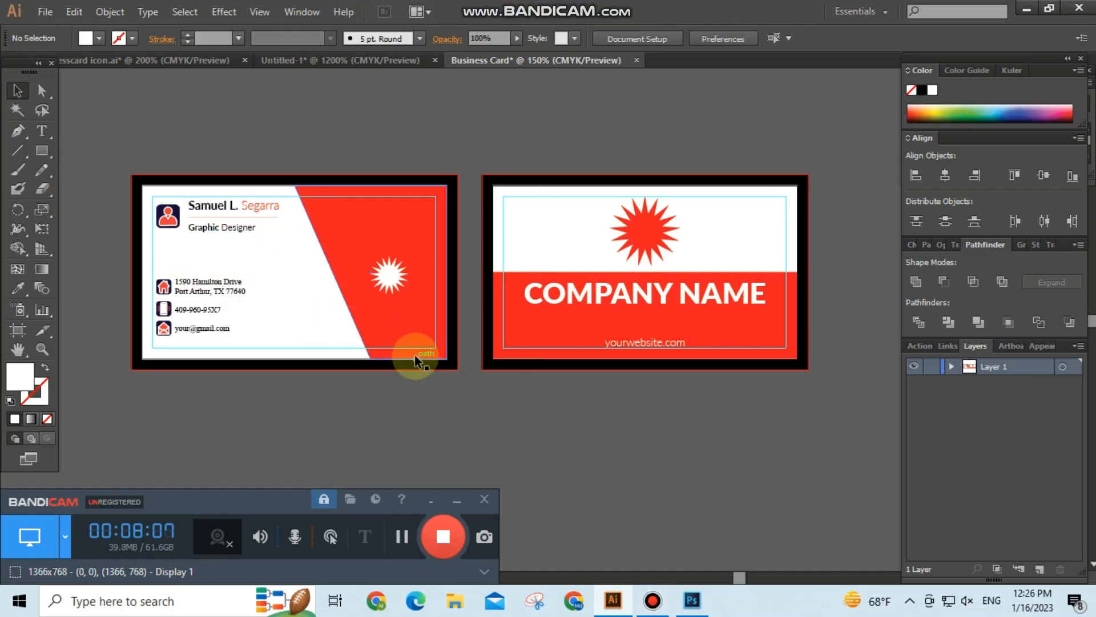
Group all objects of the first card and place the group into the Design Front View .psb document in Photoshop.
left_click_drag(121, 139, 460, 420)
right_click(315, 238)
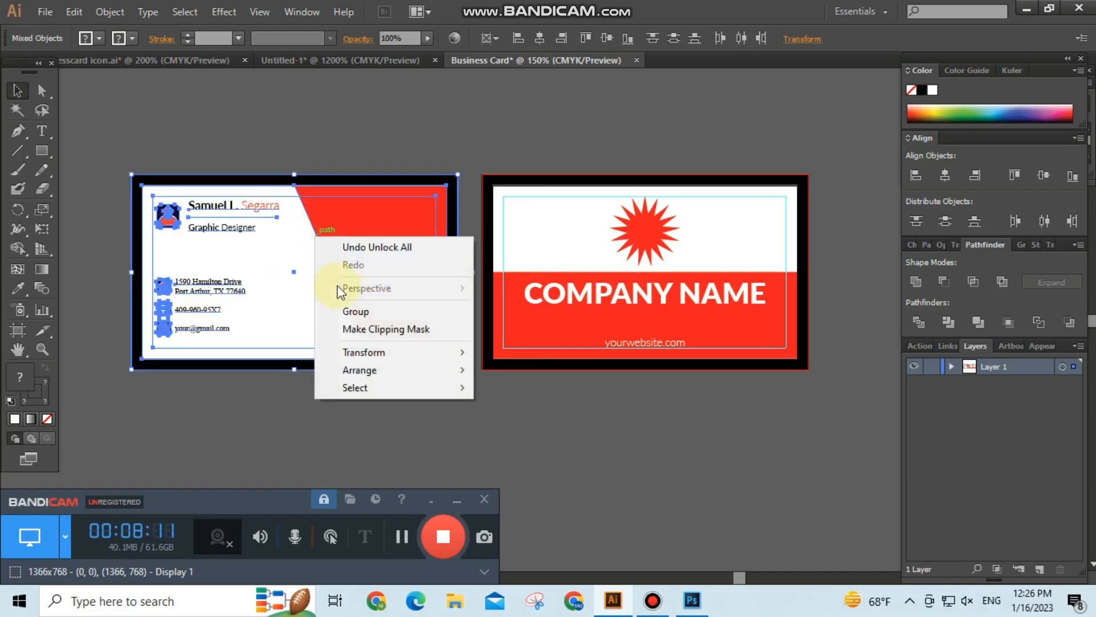
left_click(343, 311)
left_click_drag(298, 252, 444, 292)
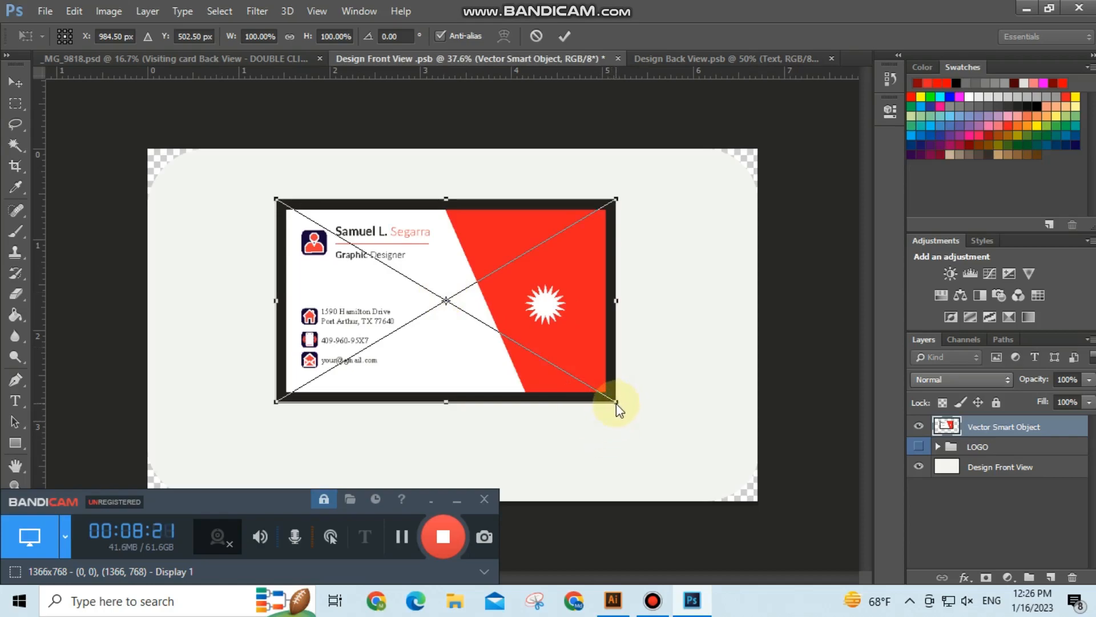
Scale the placed front card to about 191% width and 188% height so its black border falls outside the canvas.
left_click_drag(617, 403, 756, 501)
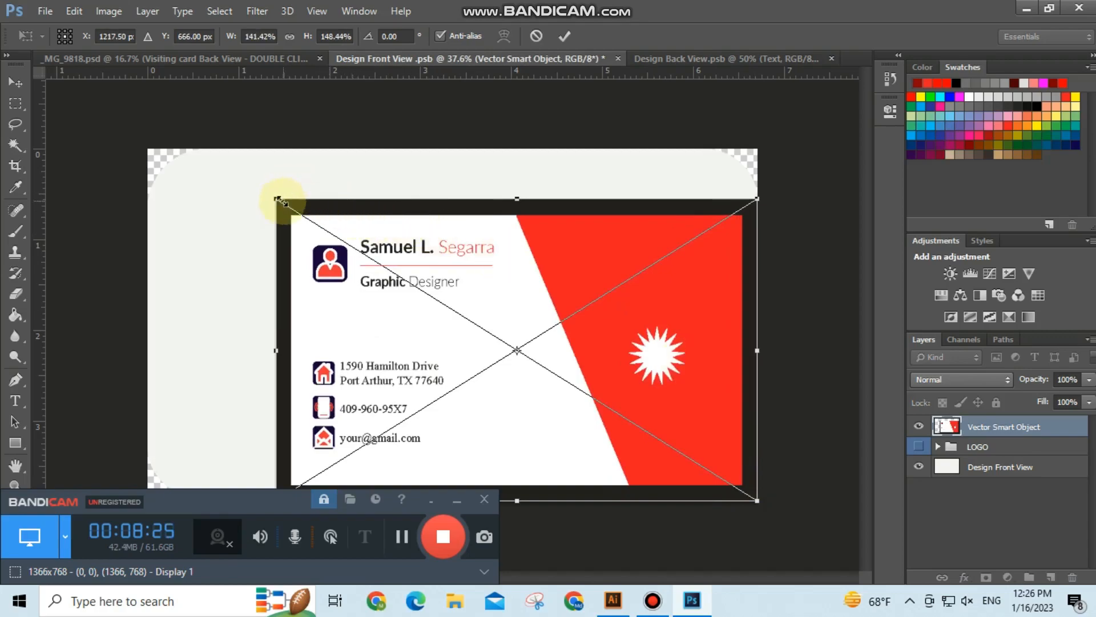
left_click_drag(277, 199, 148, 142)
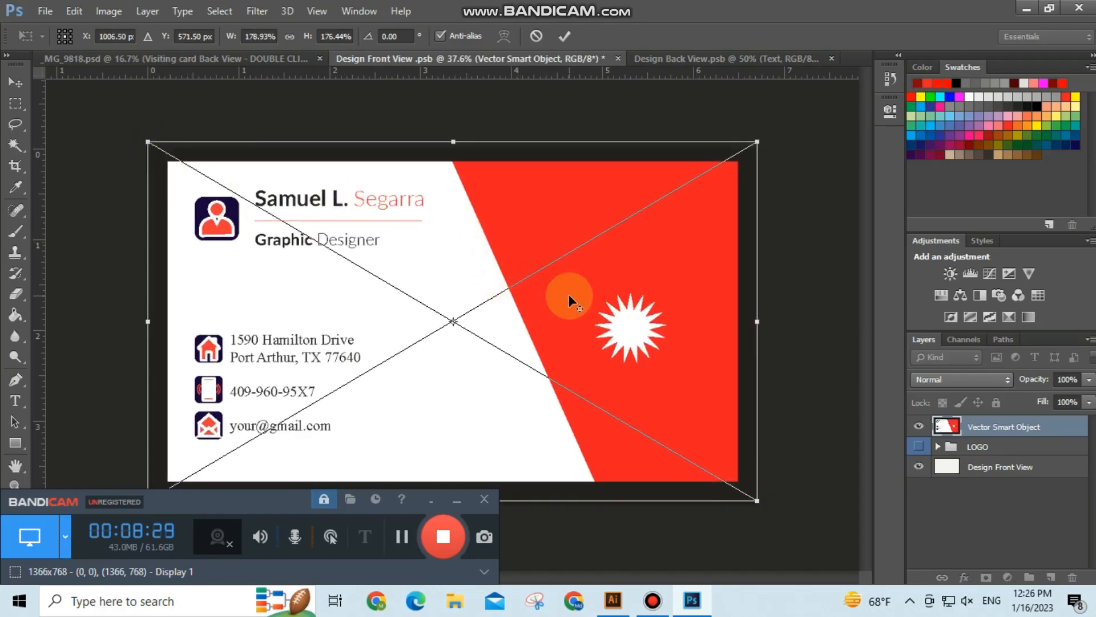
key("ctrl+minus")
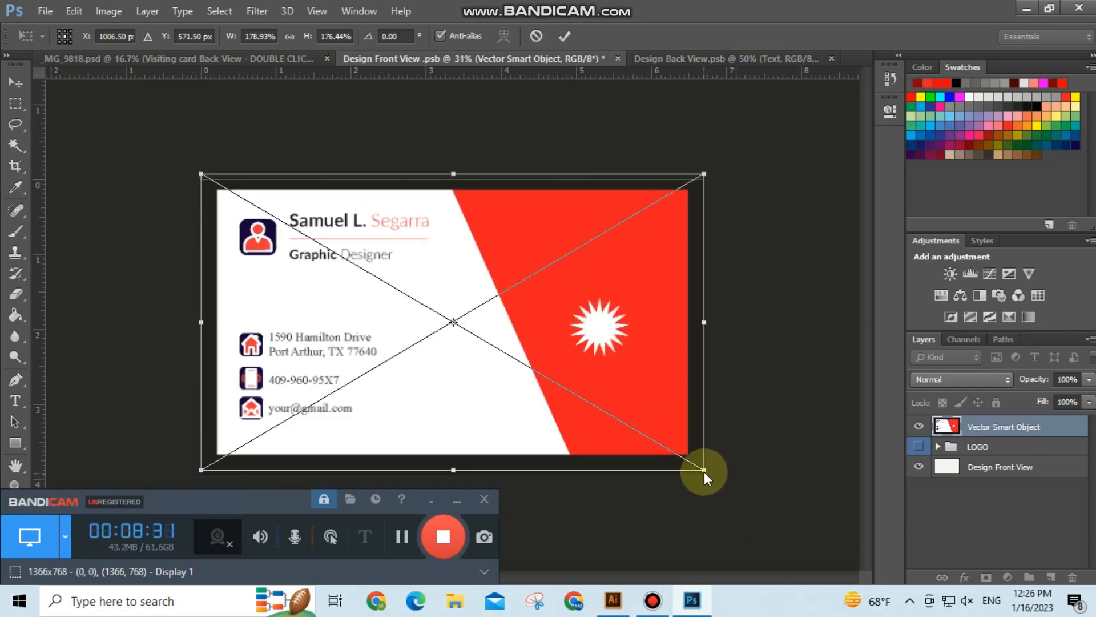
mouse_move(705, 469)
left_mouse_down()
mouse_move(695, 464)
mouse_move(722, 478)
left_mouse_up()
left_click_drag(202, 175, 186, 164)
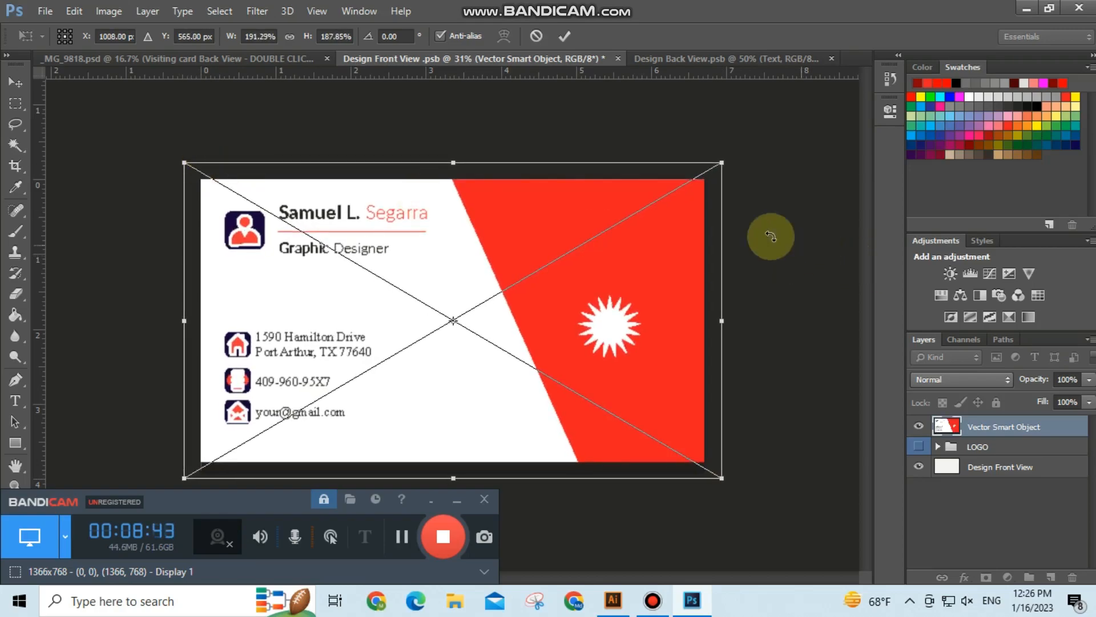
Commit the placed front card, then close Design Front View .psb and save its changes.
left_click(14, 86)
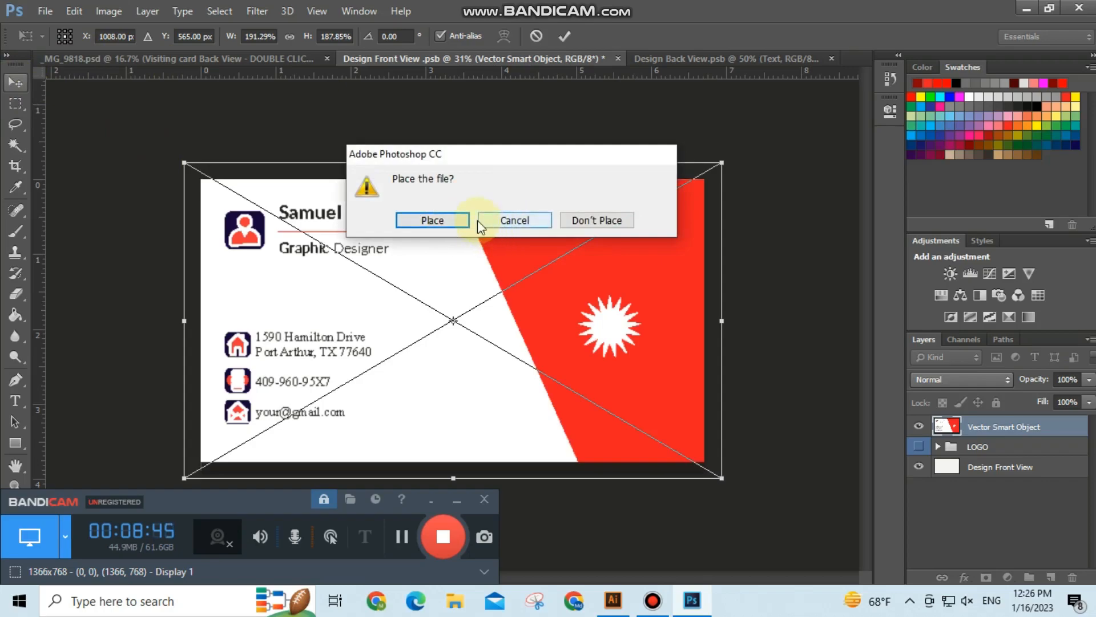
left_click(436, 218)
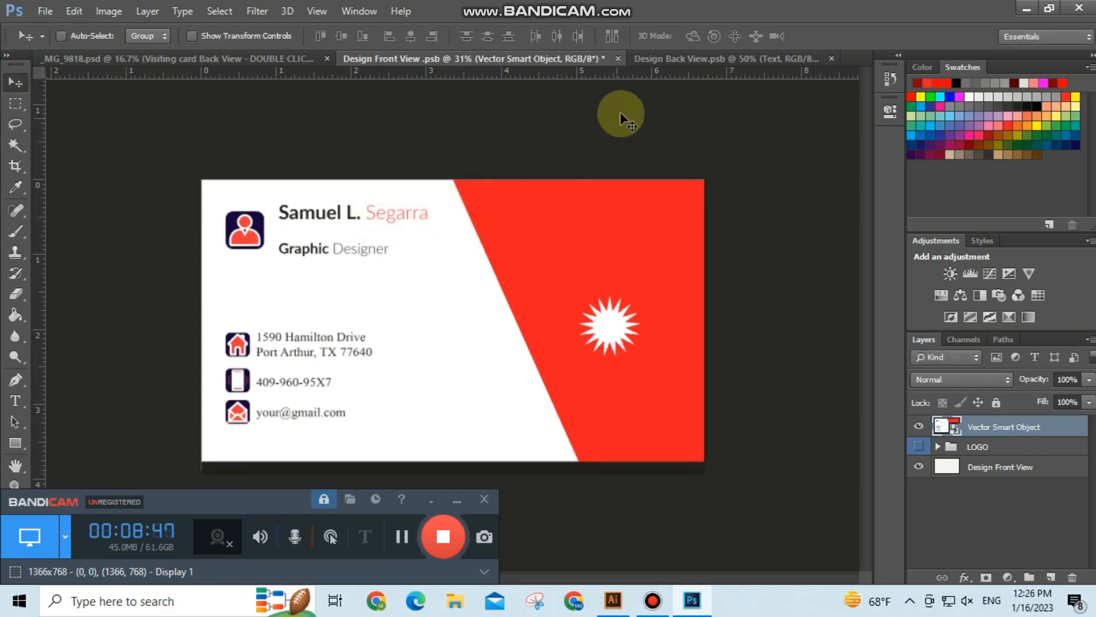
left_click(617, 58)
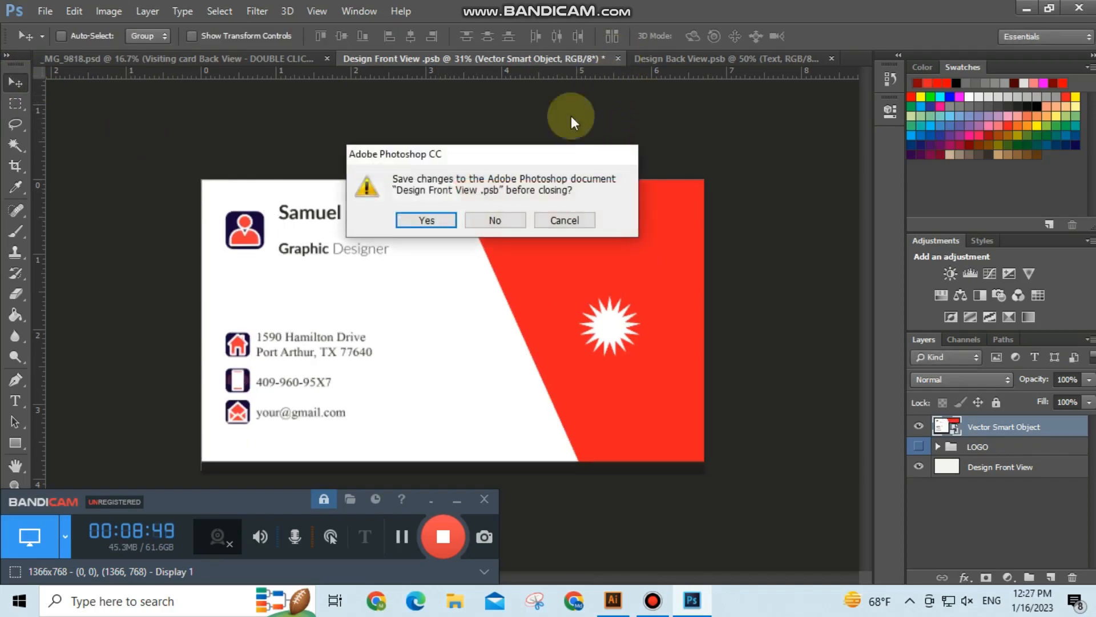
left_click(425, 219)
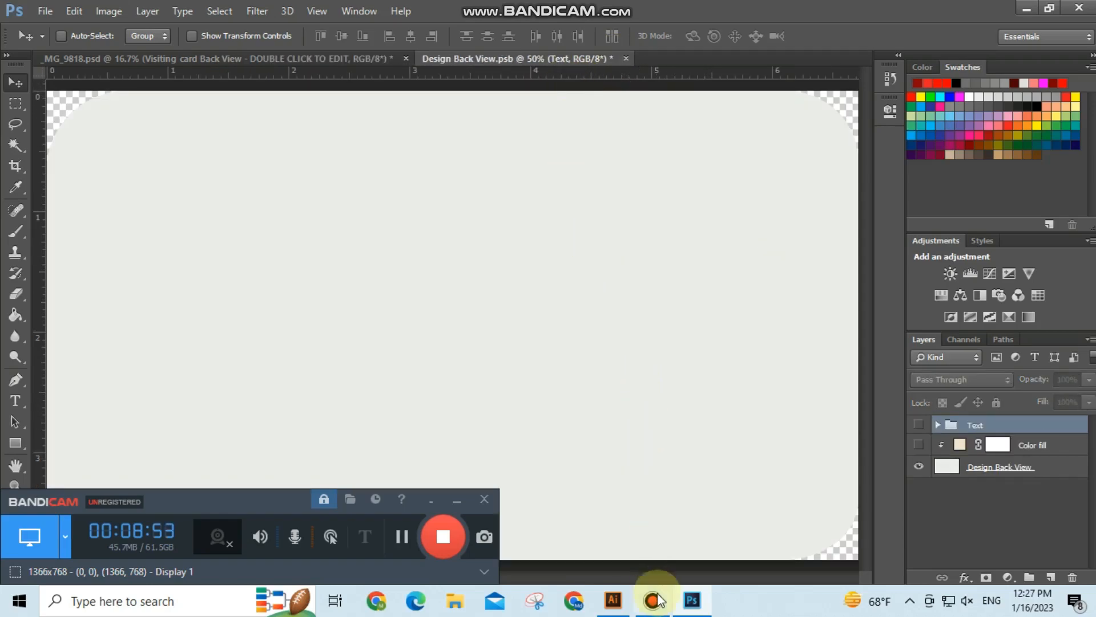
Switch to Illustrator, group all objects of the second card, and place the group into Design Back View.psb in Photoshop.
left_click(615, 601)
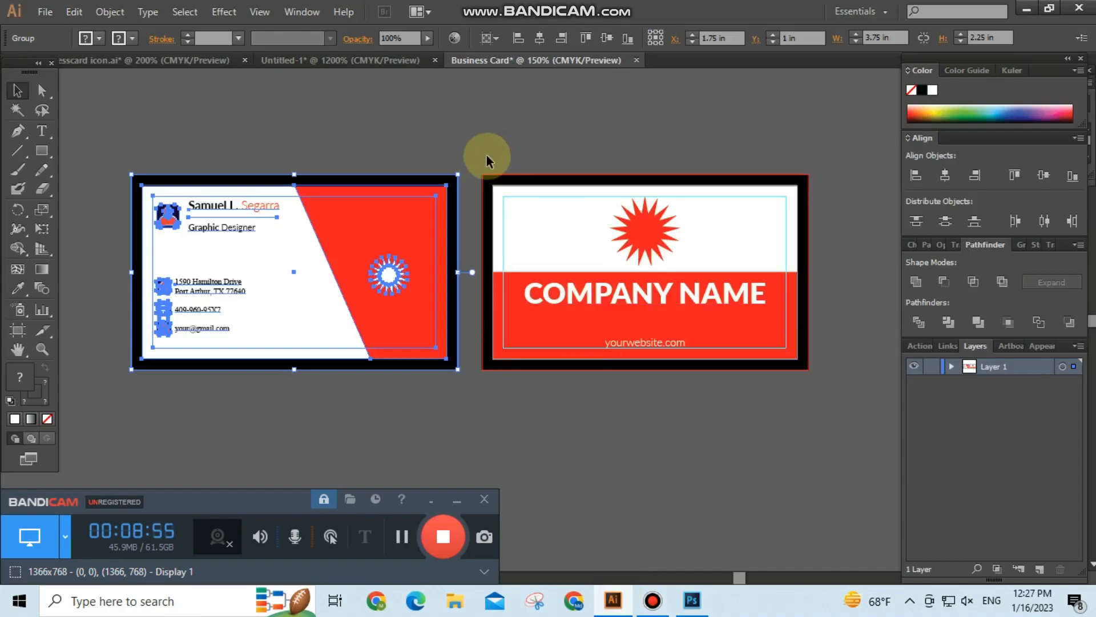
left_click(678, 278)
right_click(678, 279)
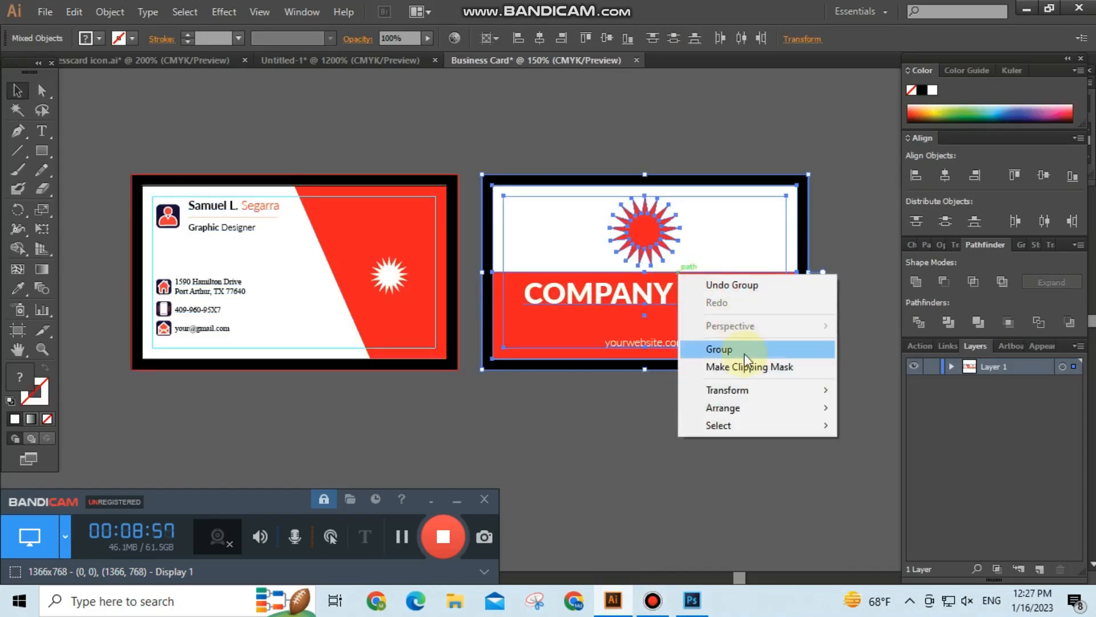
left_click(742, 351)
left_click_drag(718, 231, 469, 277)
scroll(468, 275, "down", 2)
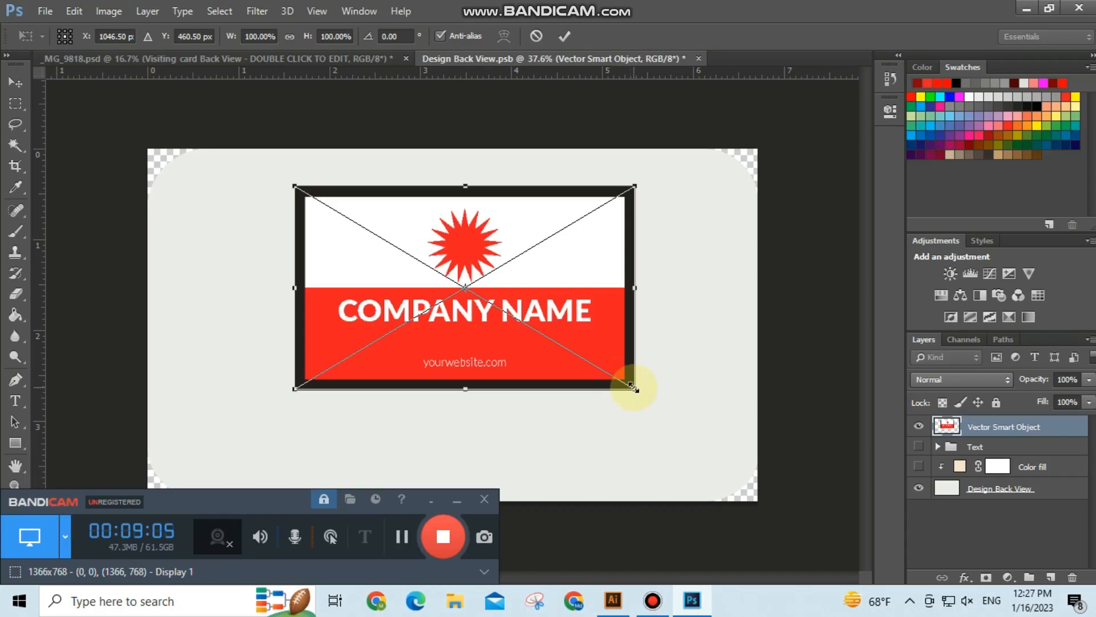
Enlarge the placed back card from its corners until its artwork fills the canvas and the black border falls outside.
left_click_drag(635, 389, 770, 504)
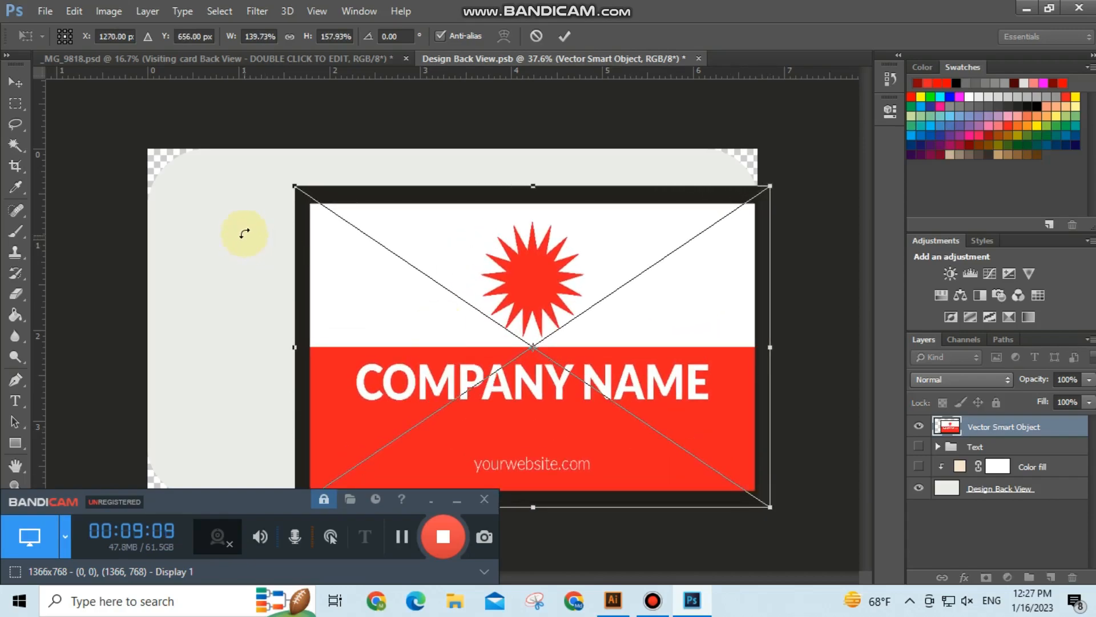
left_click_drag(296, 187, 128, 134)
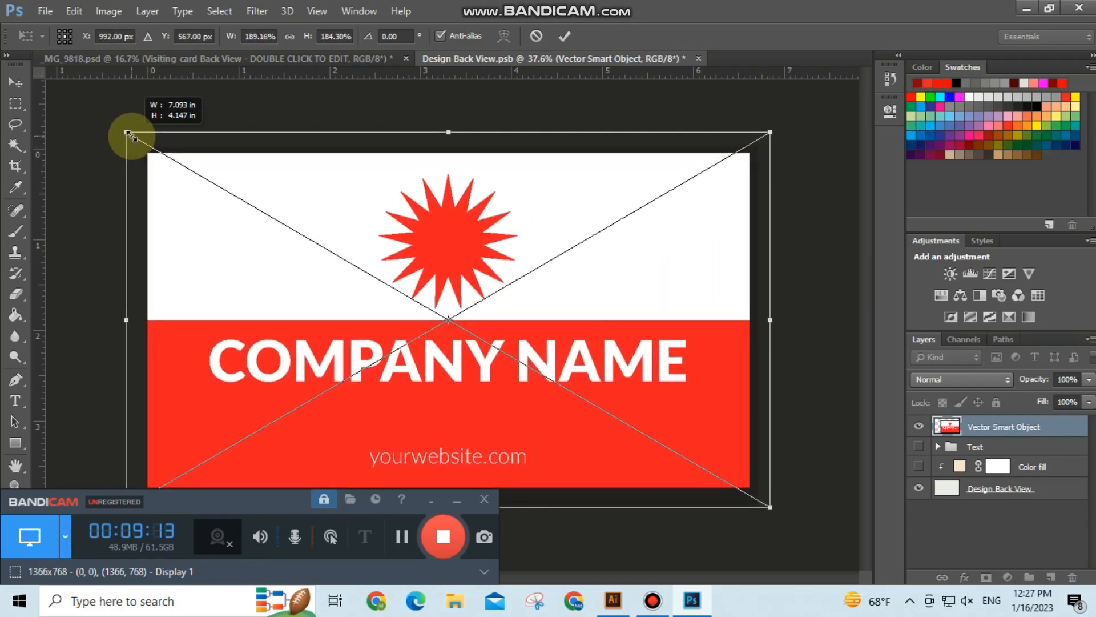
scroll(446, 272, "down", 2)
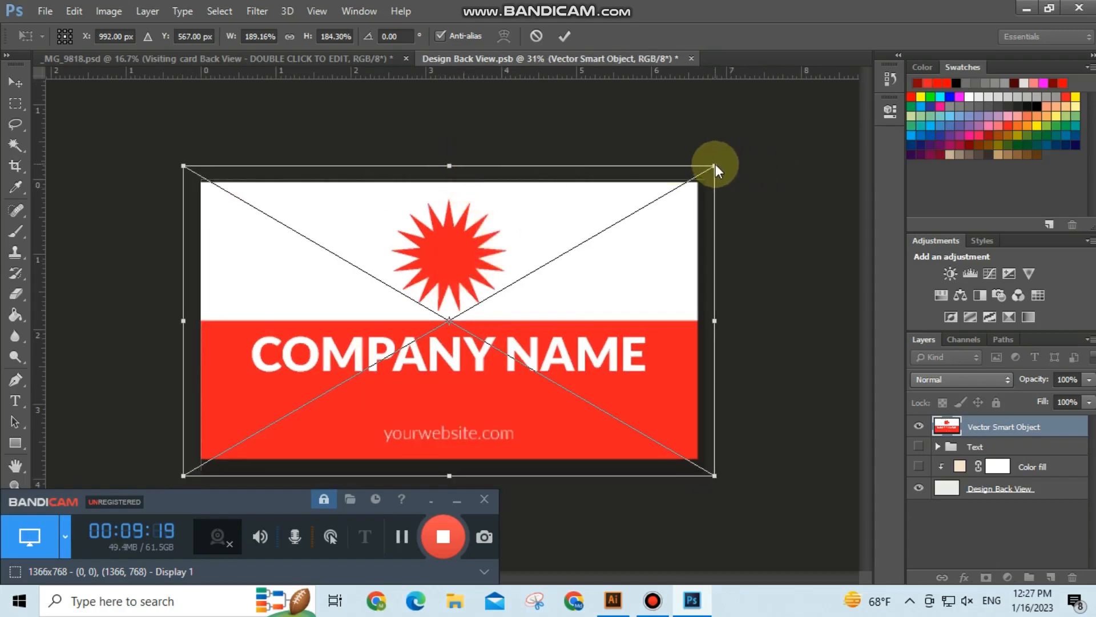
left_click_drag(714, 166, 720, 161)
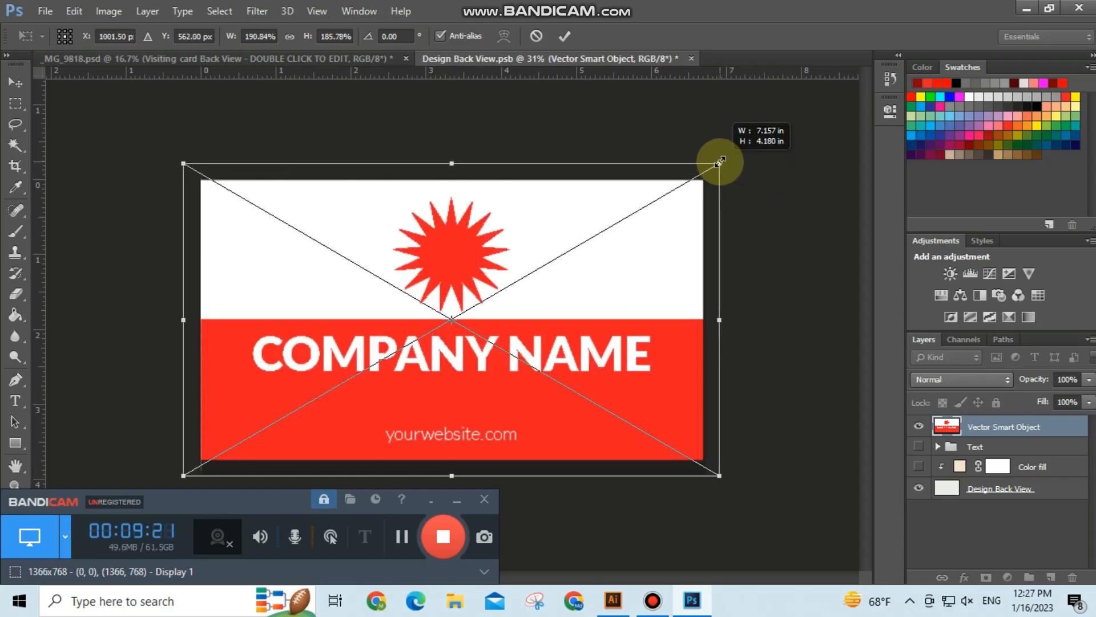
left_click_drag(719, 478, 724, 490)
Commit the placed back card, then close Design Back View.psb and save its changes.
left_click(16, 82)
left_click(431, 221)
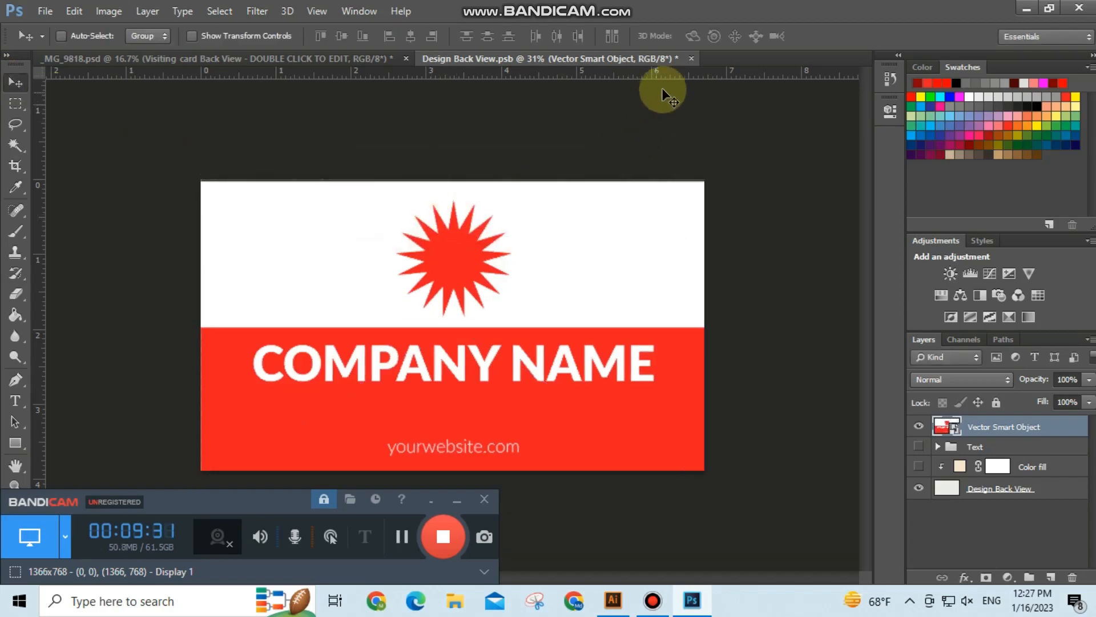
left_click(688, 58)
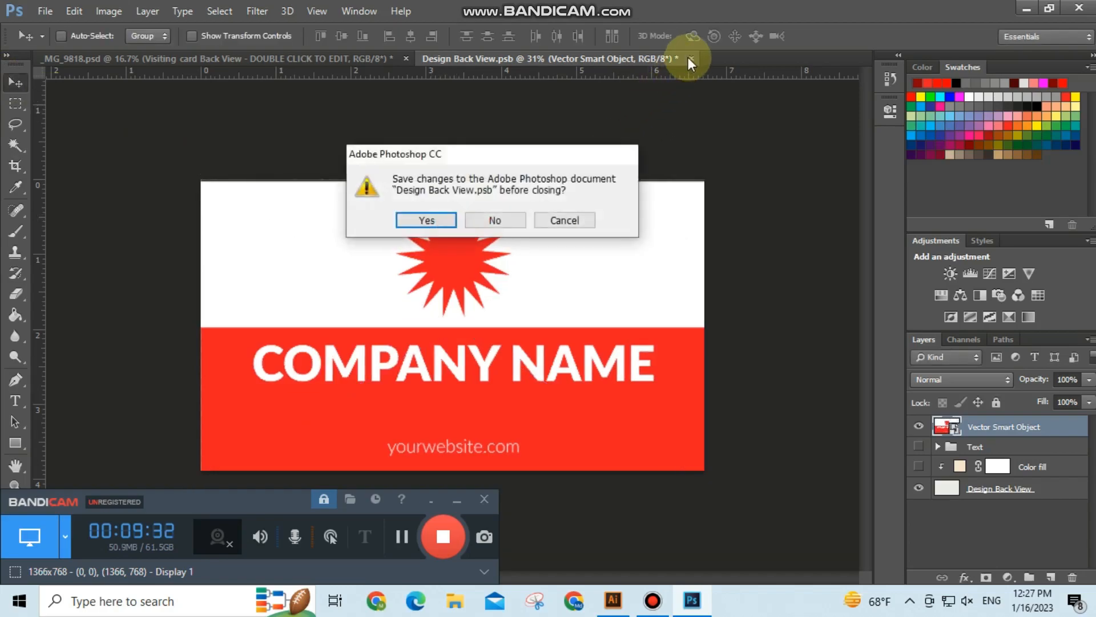
left_click(426, 221)
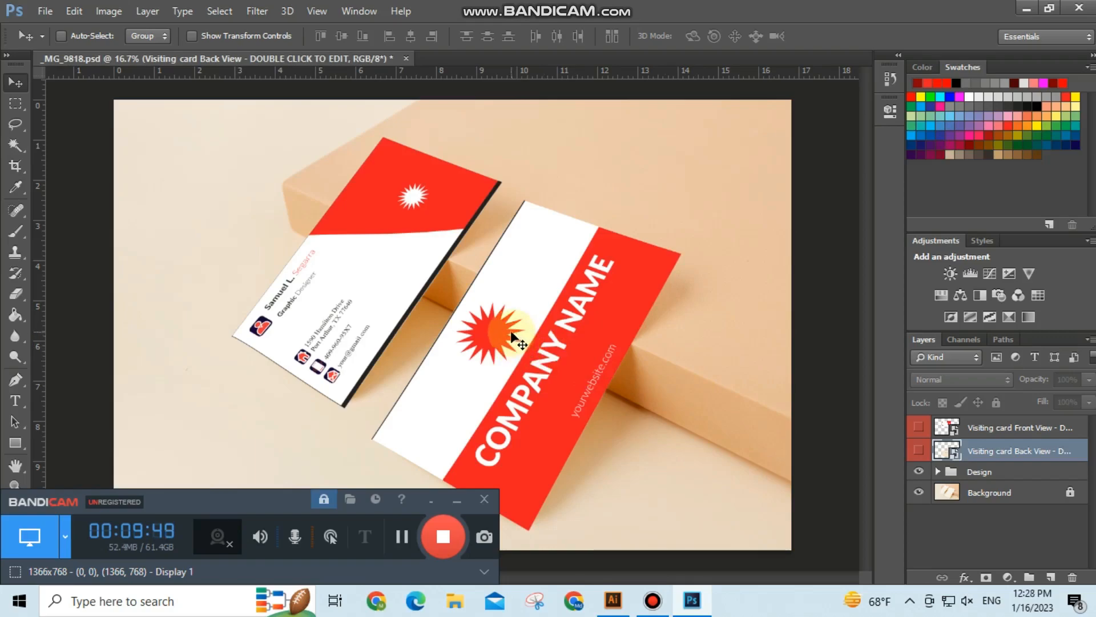
scroll(424, 356, "up", 2)
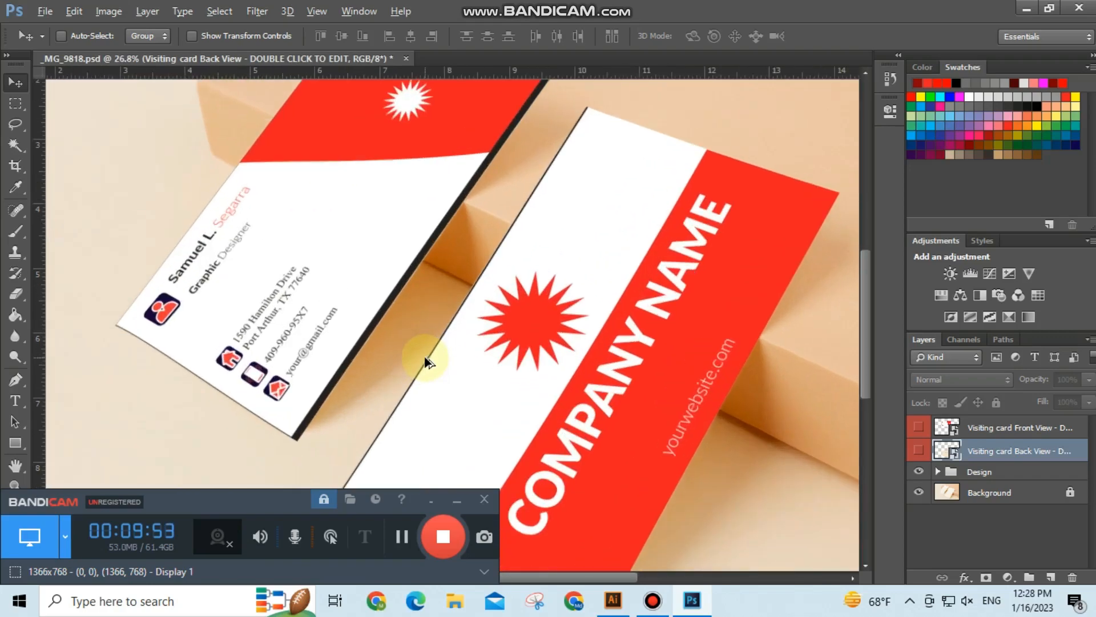
scroll(423, 356, "down", 3)
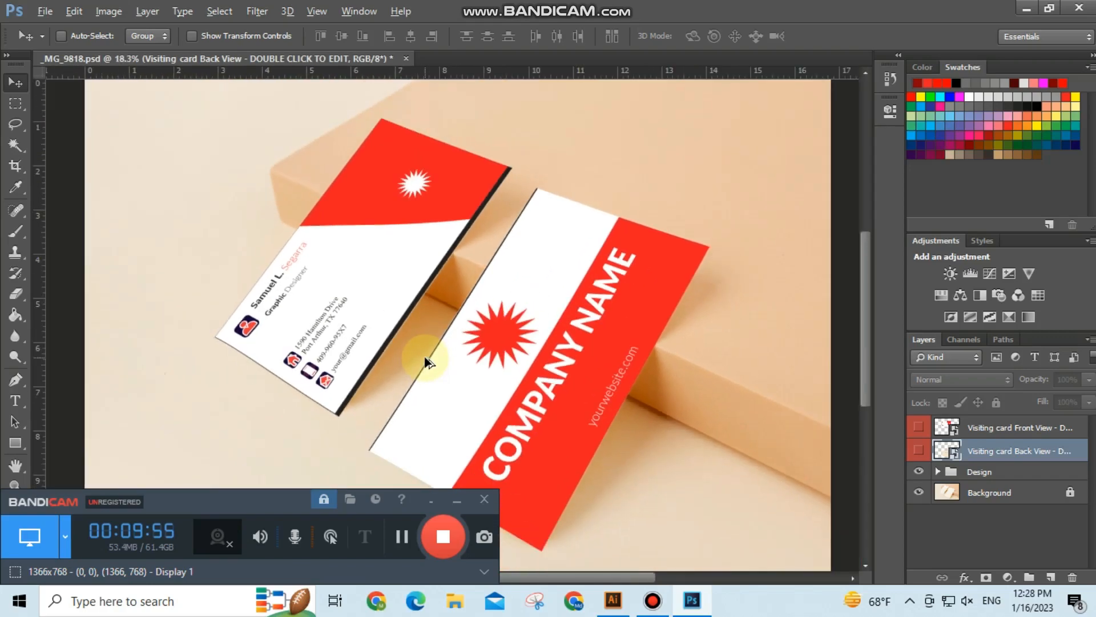